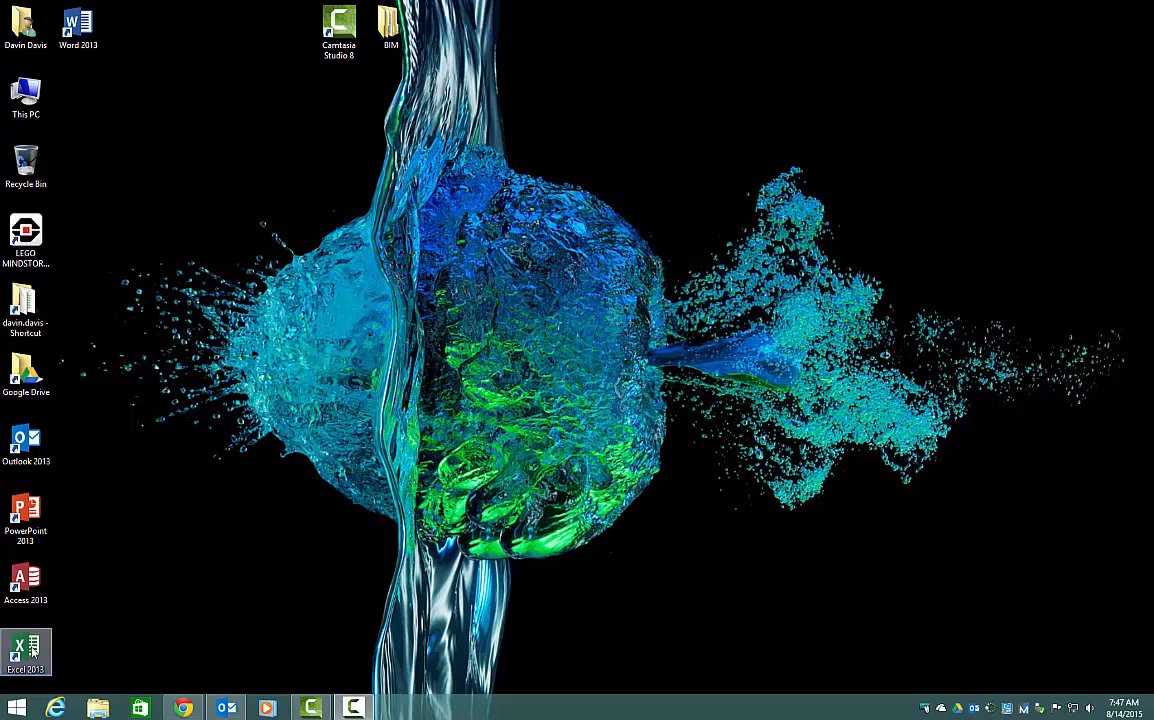
- Launch Excel 2013 from the desktop and create a blank workbook
{"action": "double_click", "coordinate": [33, 651]}
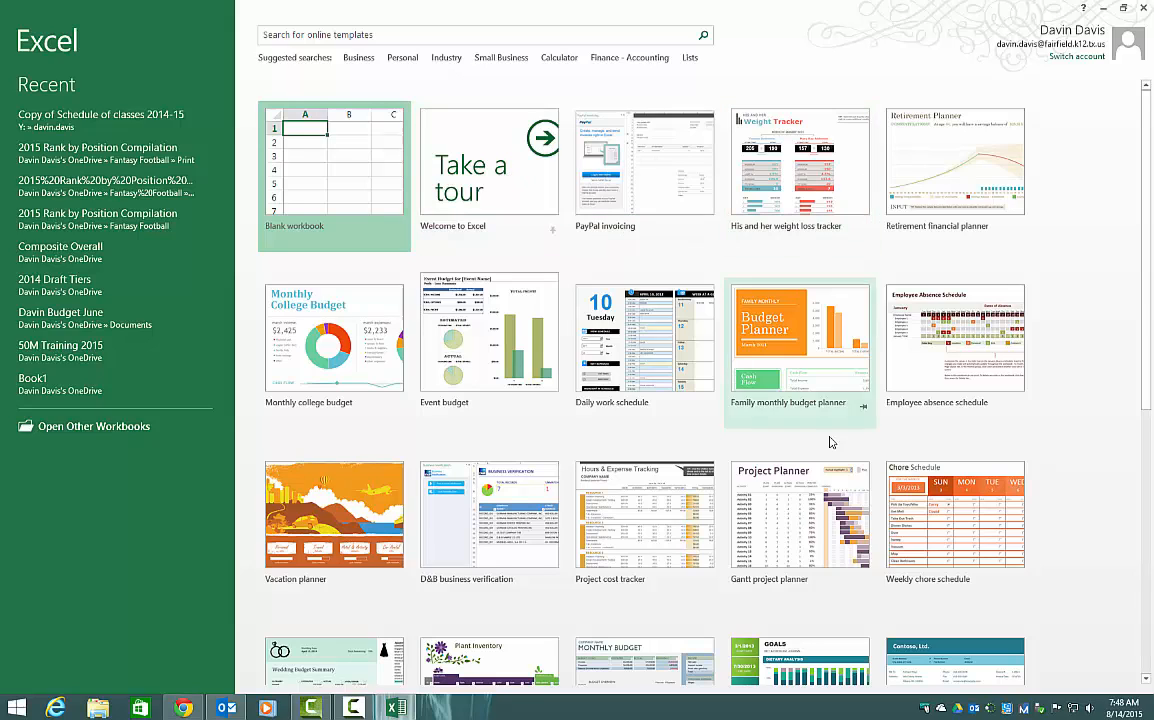
{"action": "left_click", "coordinate": [440, 33]}
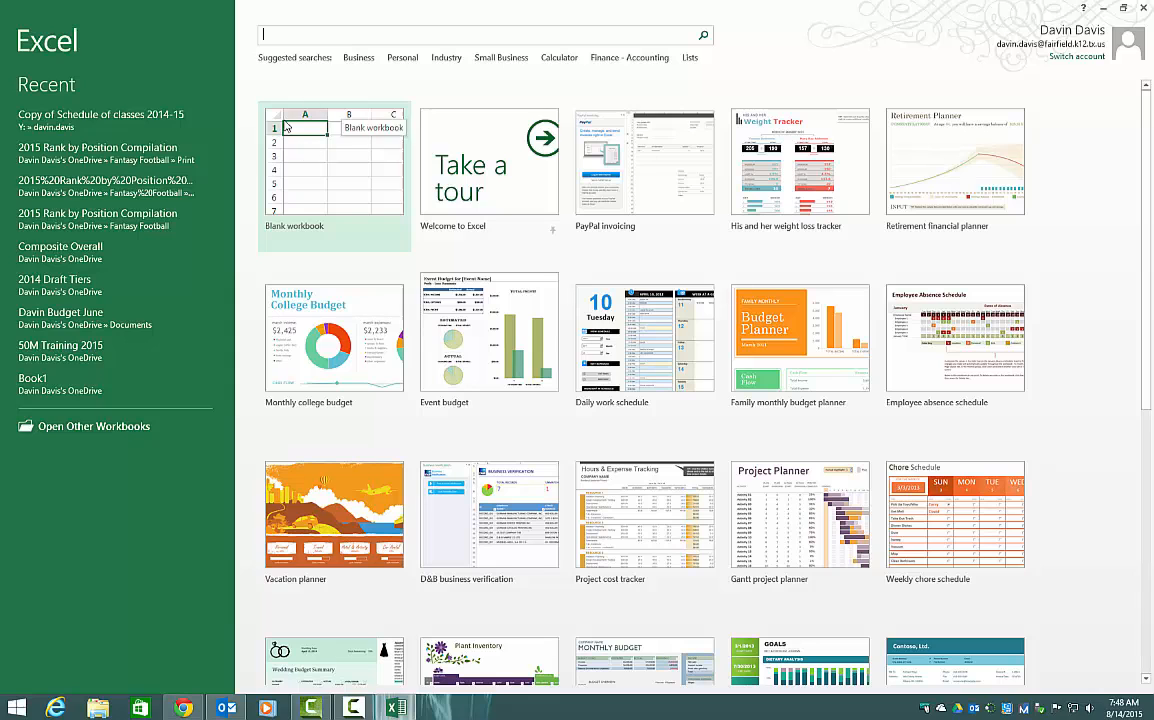
{"action": "left_click", "coordinate": [306, 159]}
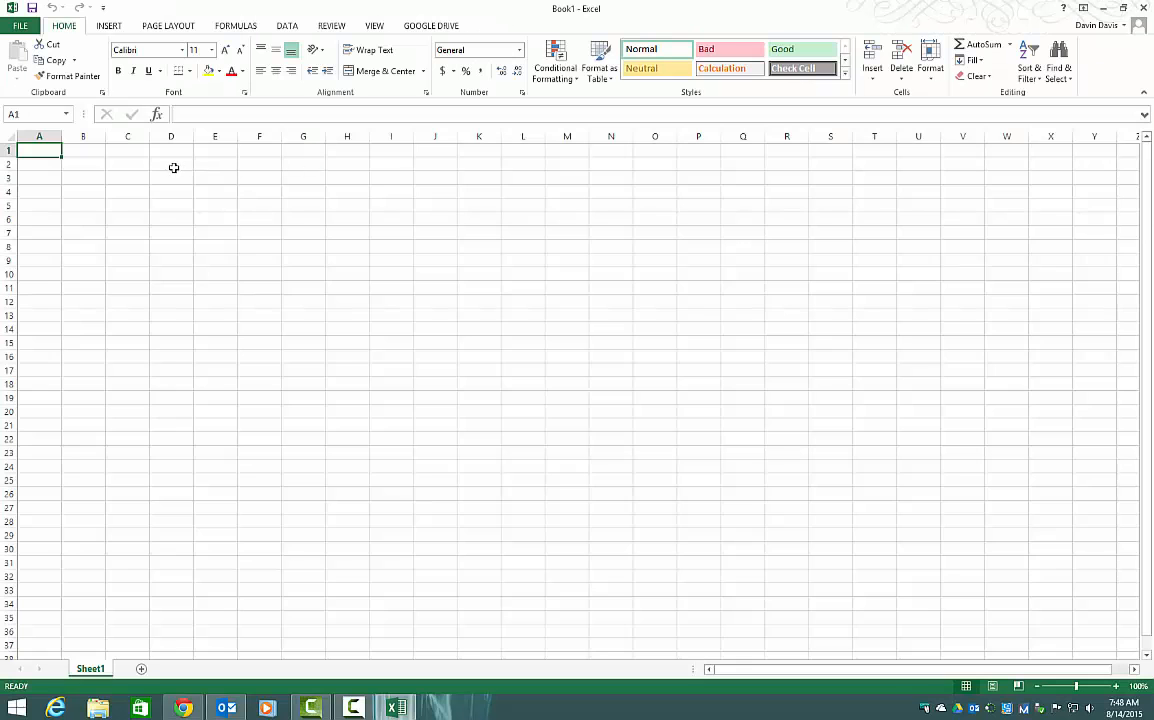
{"action": "left_click", "coordinate": [178, 259]}
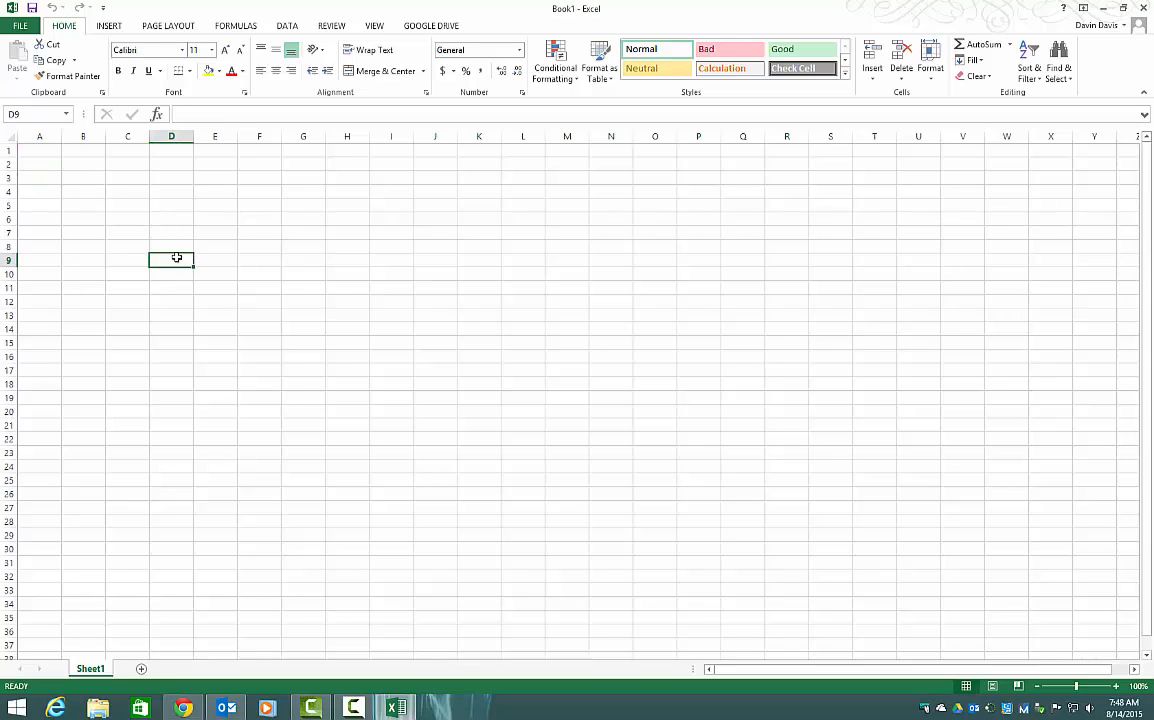
{"action": "left_click", "coordinate": [222, 222]}
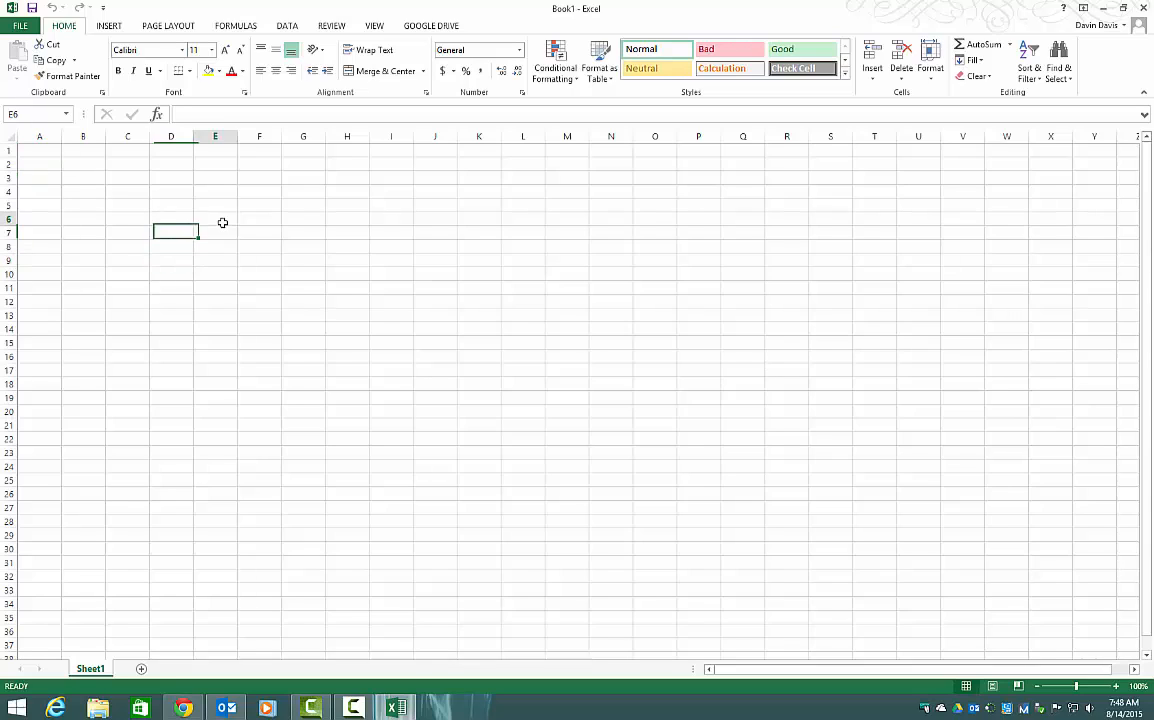
{"action": "left_click", "coordinate": [273, 211]}
{"action": "left_click", "coordinate": [305, 192]}
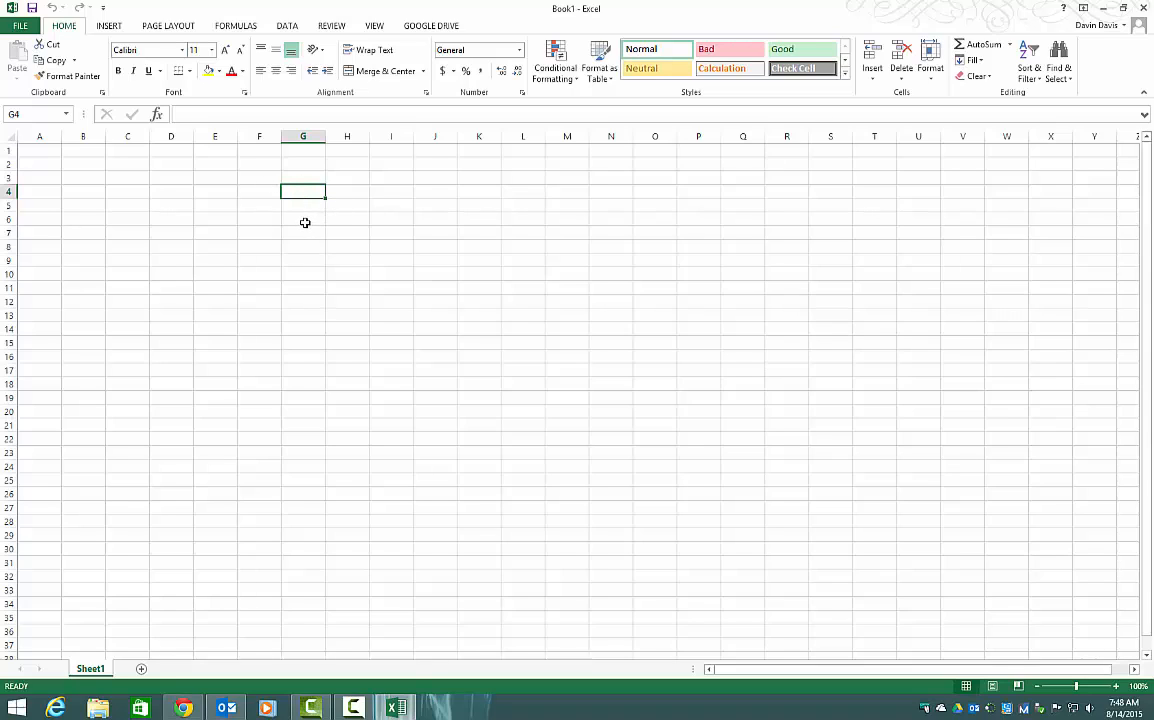
{"action": "left_click", "coordinate": [207, 203]}
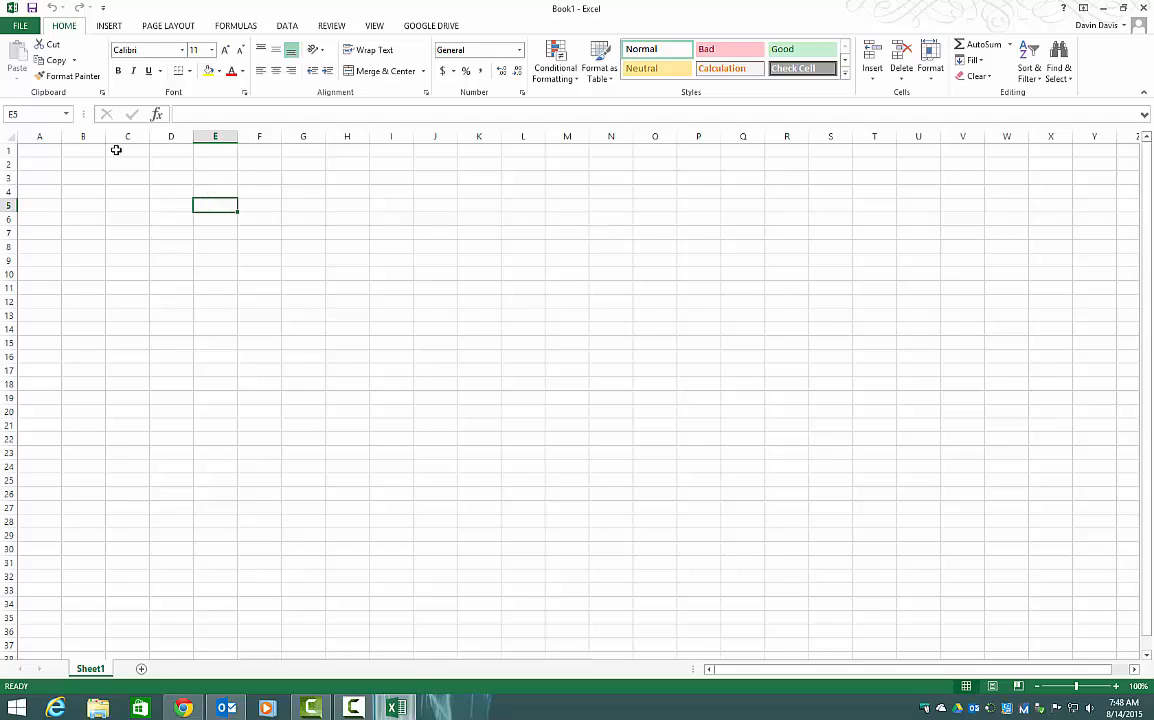
{"action": "left_click", "coordinate": [173, 151]}
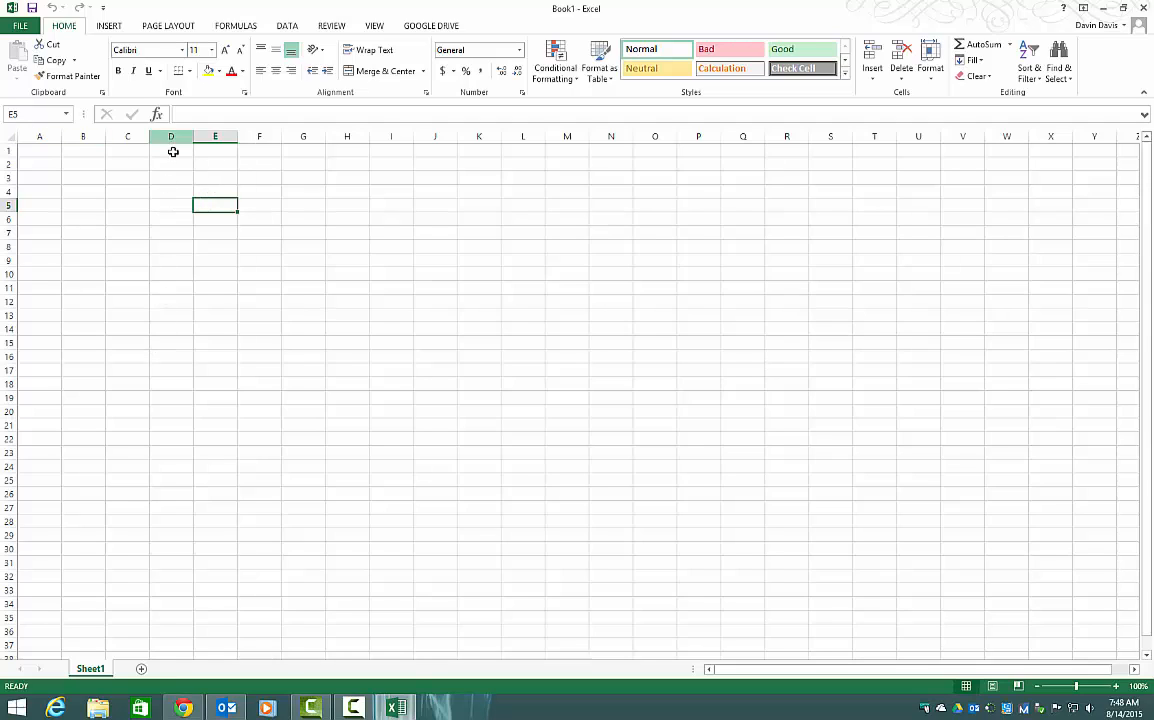
- View the Insert Function dialog for cell D10 and close it without inserting a function
{"action": "left_click", "coordinate": [172, 274]}
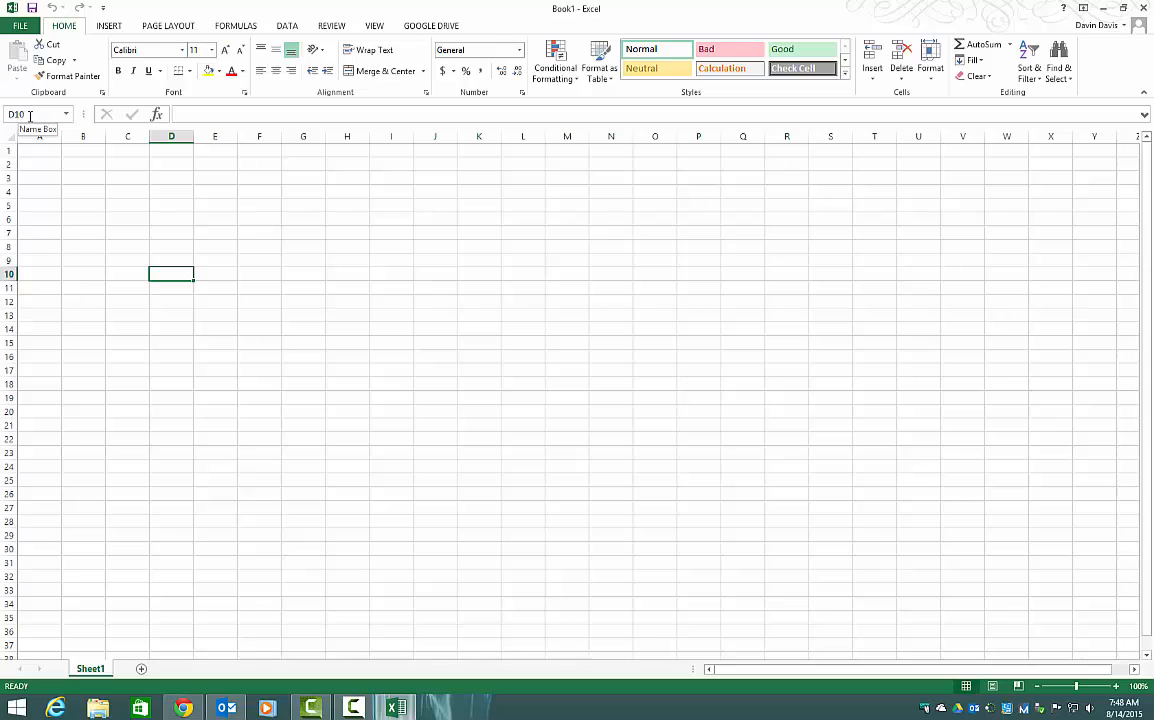
{"action": "left_click", "coordinate": [156, 115]}
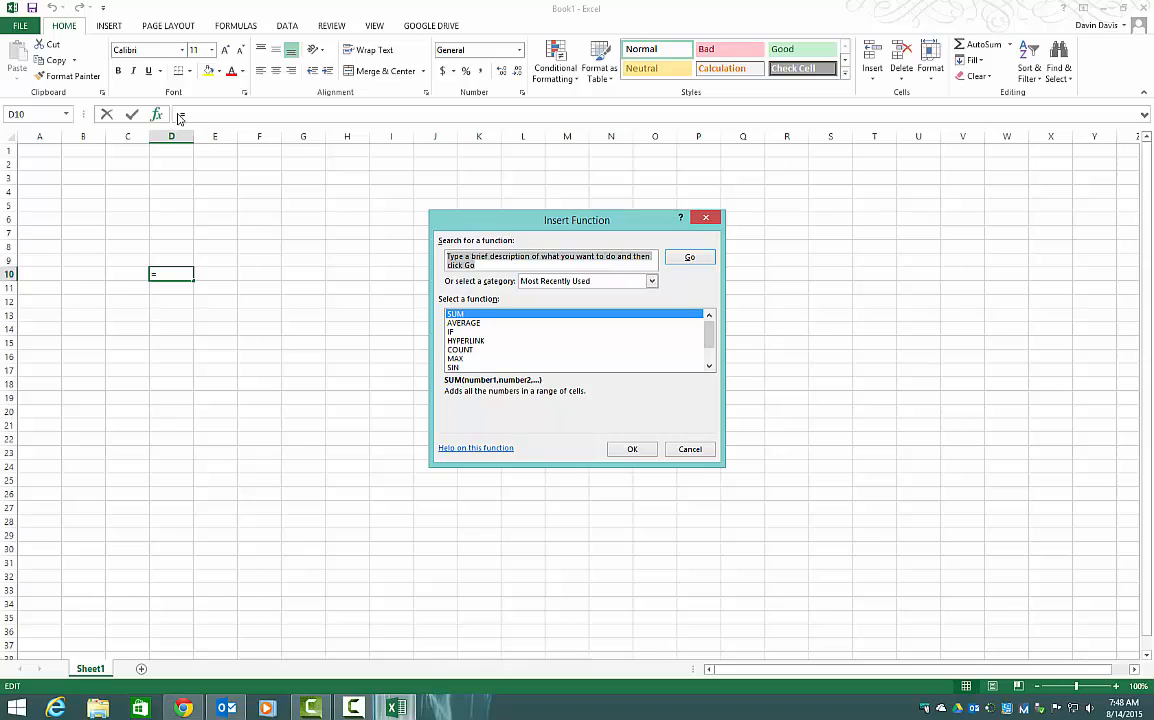
{"action": "left_click", "coordinate": [706, 219]}
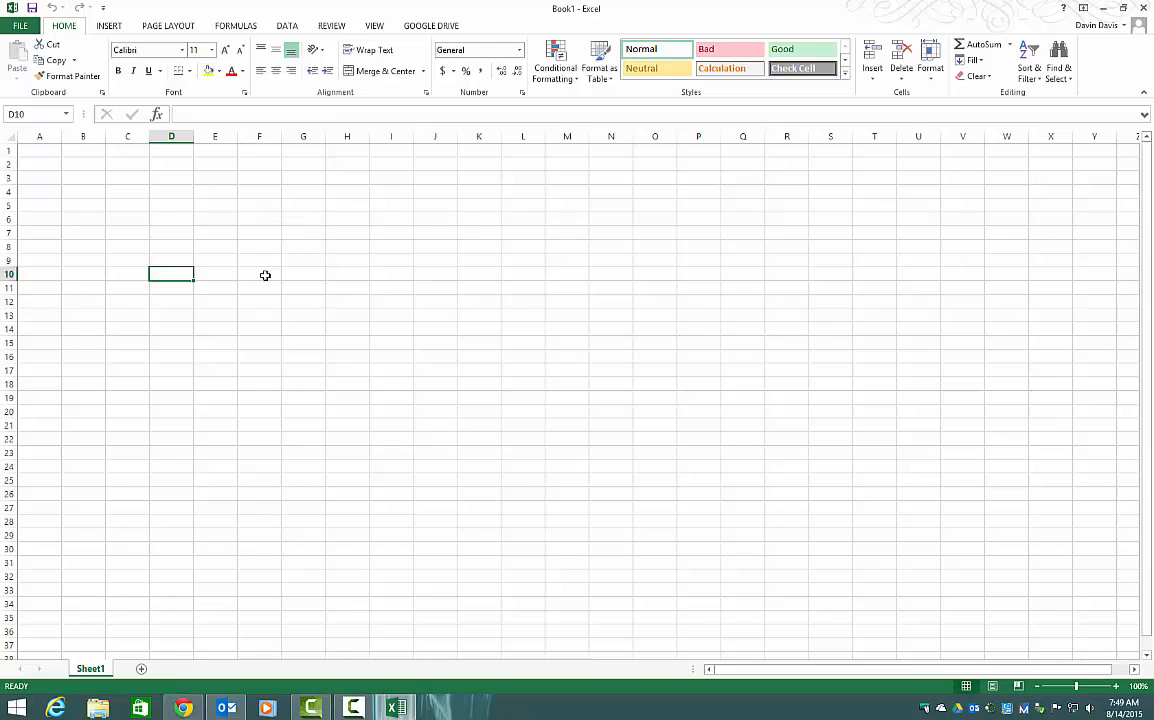
- Add three new worksheets after Sheet1
{"action": "left_click", "coordinate": [142, 669]}
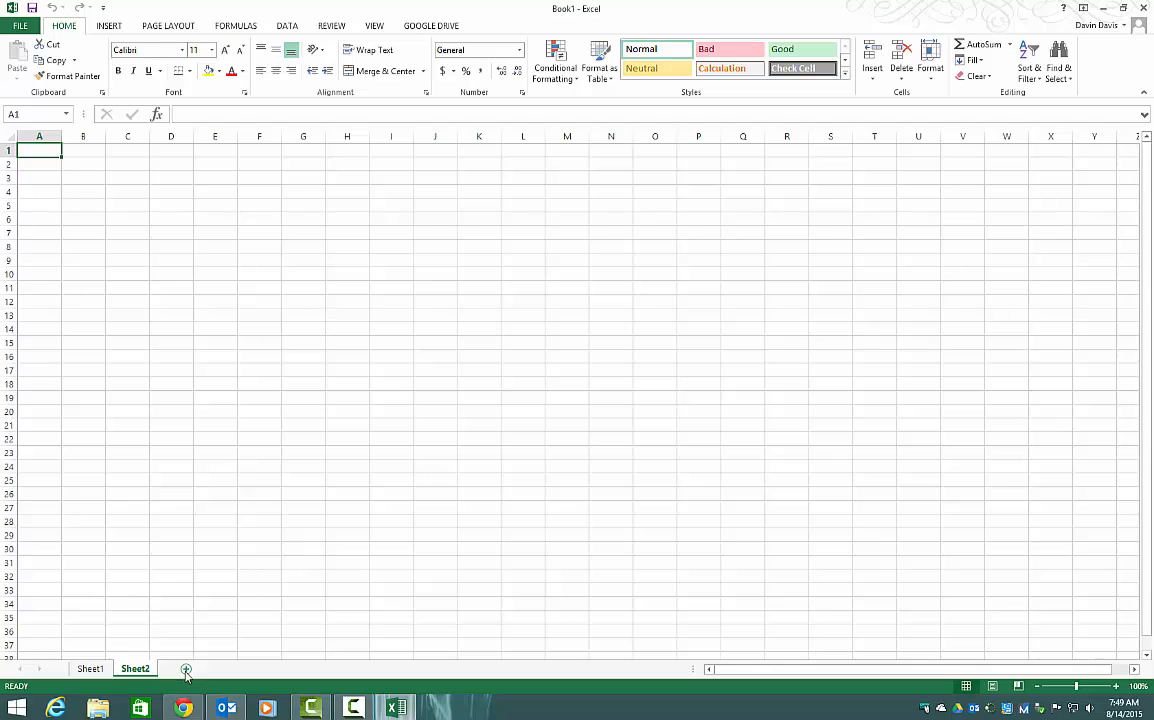
{"action": "left_click", "coordinate": [186, 669]}
{"action": "left_click", "coordinate": [229, 669]}
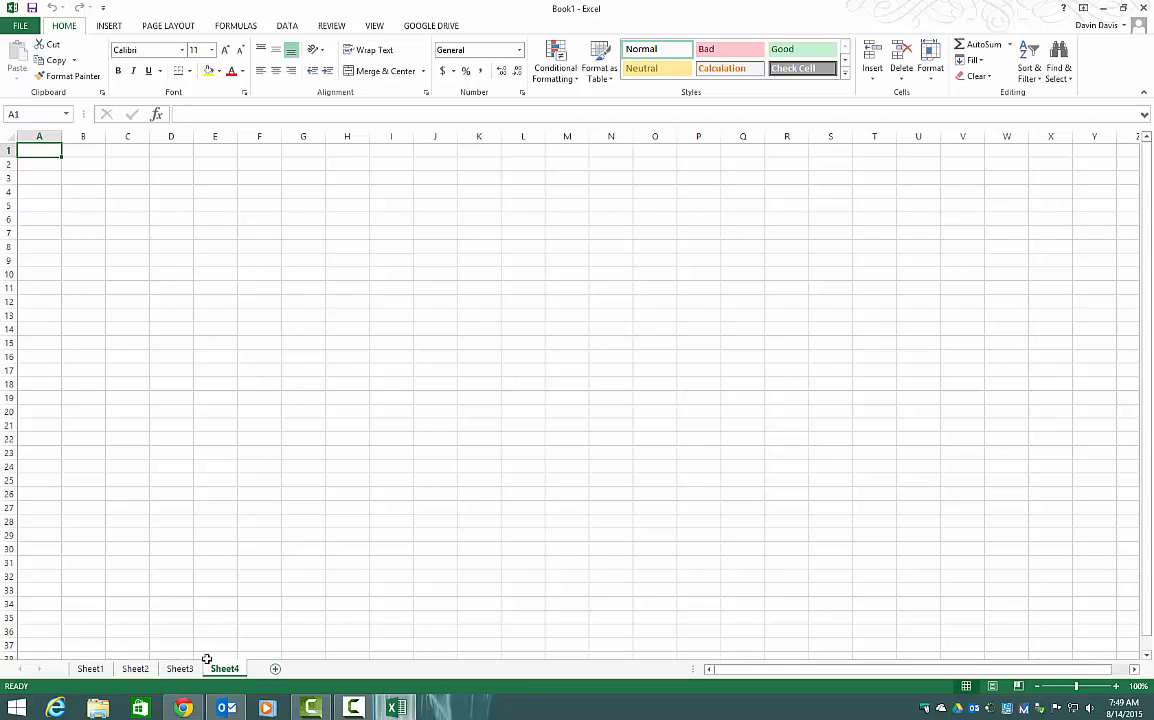
- Look through the worksheets from Sheet1 to Sheet4 and back, returning to Sheet1
{"action": "left_click", "coordinate": [90, 669]}
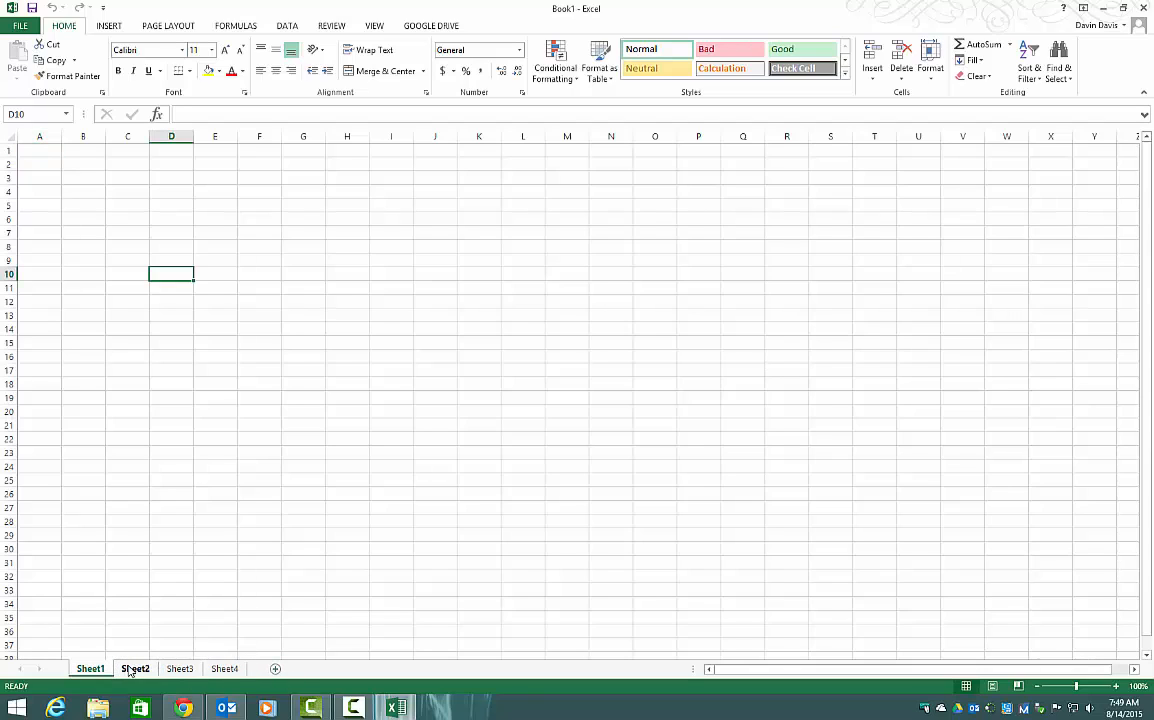
{"action": "left_click", "coordinate": [135, 669]}
{"action": "left_click", "coordinate": [224, 669]}
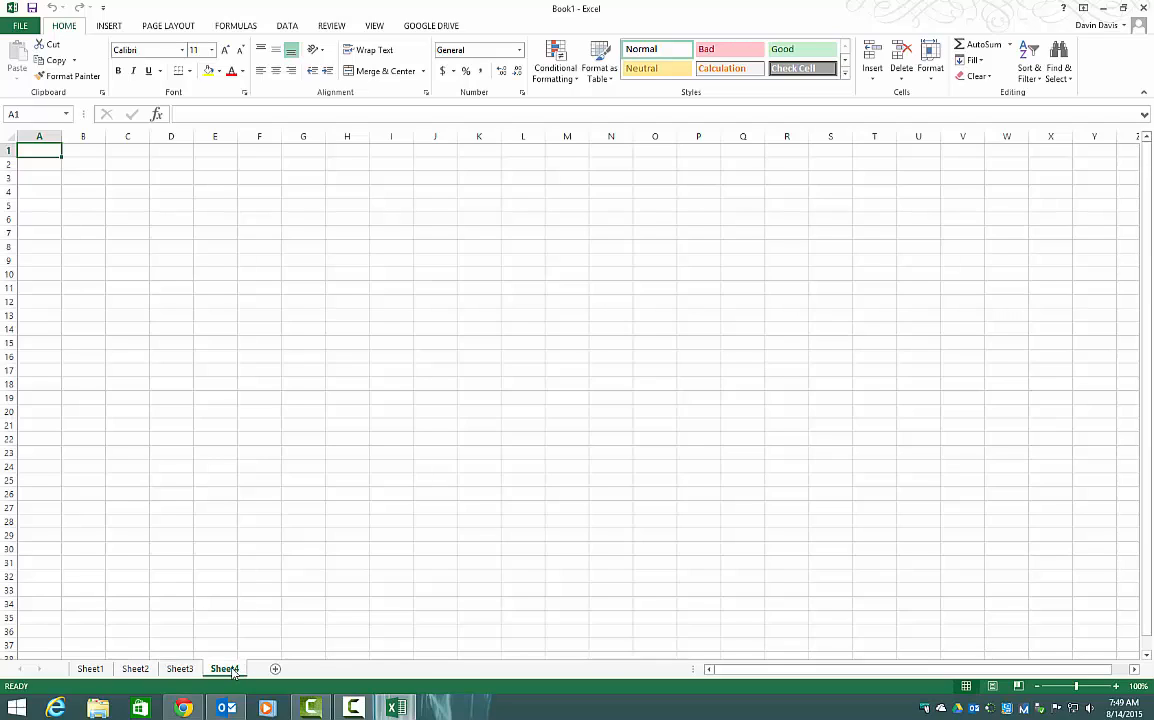
{"action": "left_click", "coordinate": [180, 669]}
{"action": "left_click", "coordinate": [135, 669]}
{"action": "left_click", "coordinate": [90, 669]}
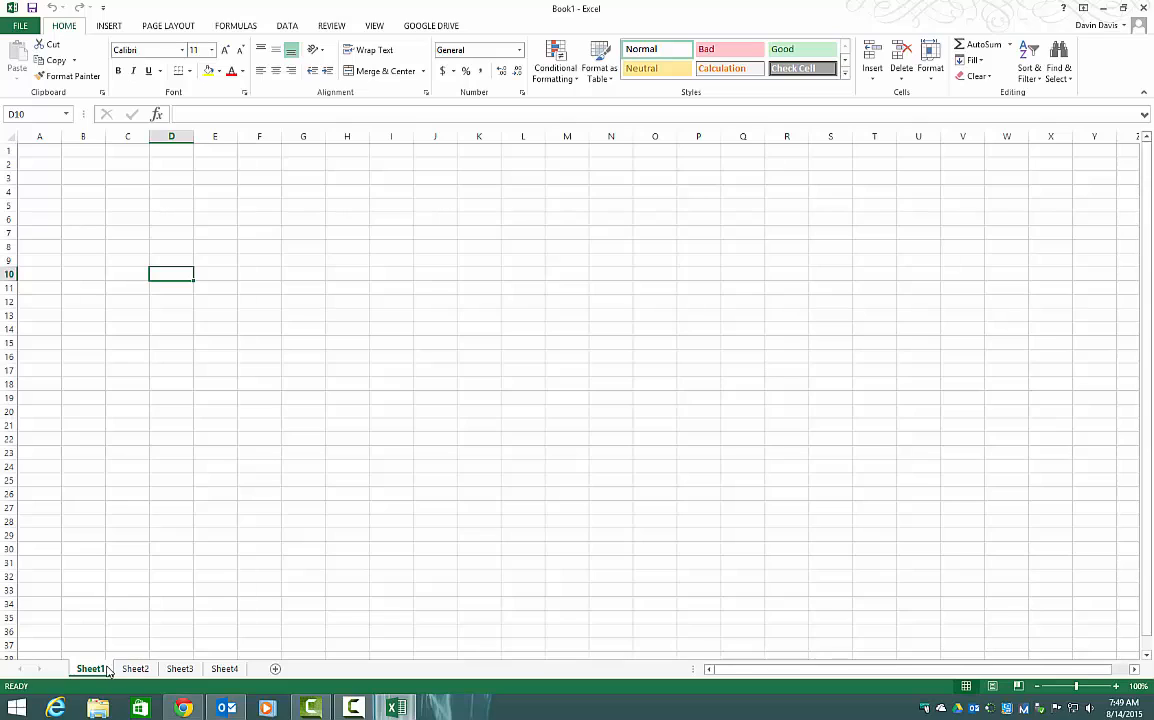
{"action": "left_click", "coordinate": [122, 669]}
{"action": "left_click", "coordinate": [180, 669]}
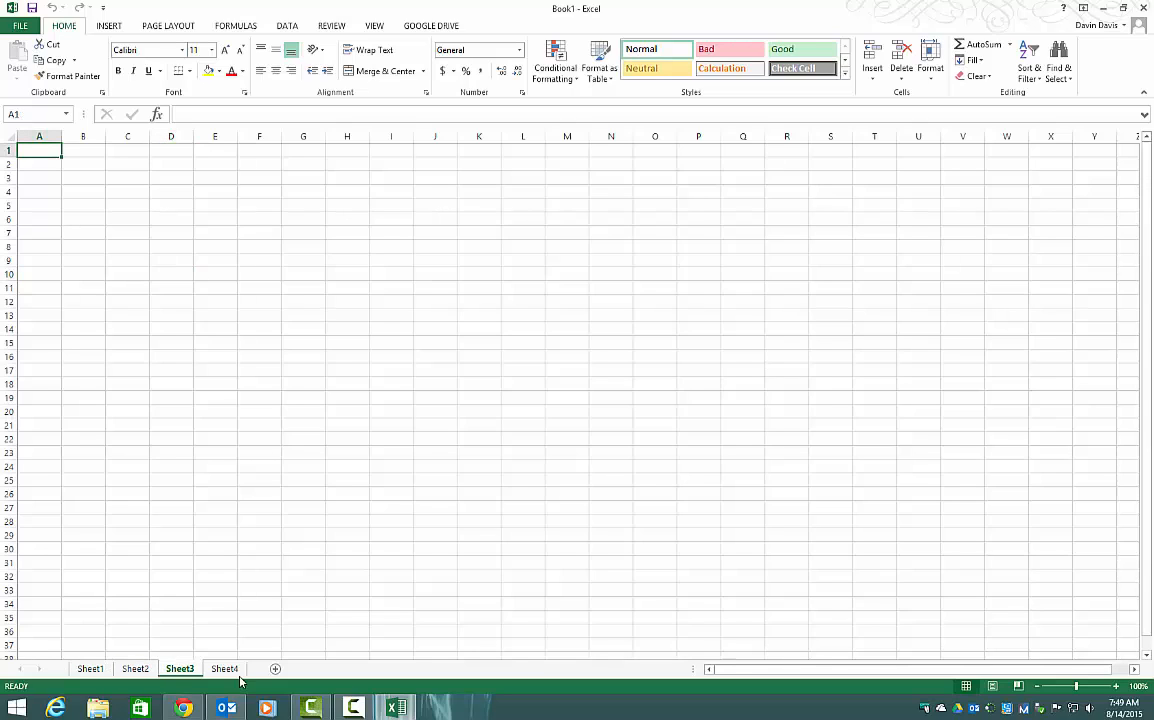
{"action": "left_click", "coordinate": [224, 669]}
{"action": "left_click", "coordinate": [178, 669]}
{"action": "left_click", "coordinate": [135, 669]}
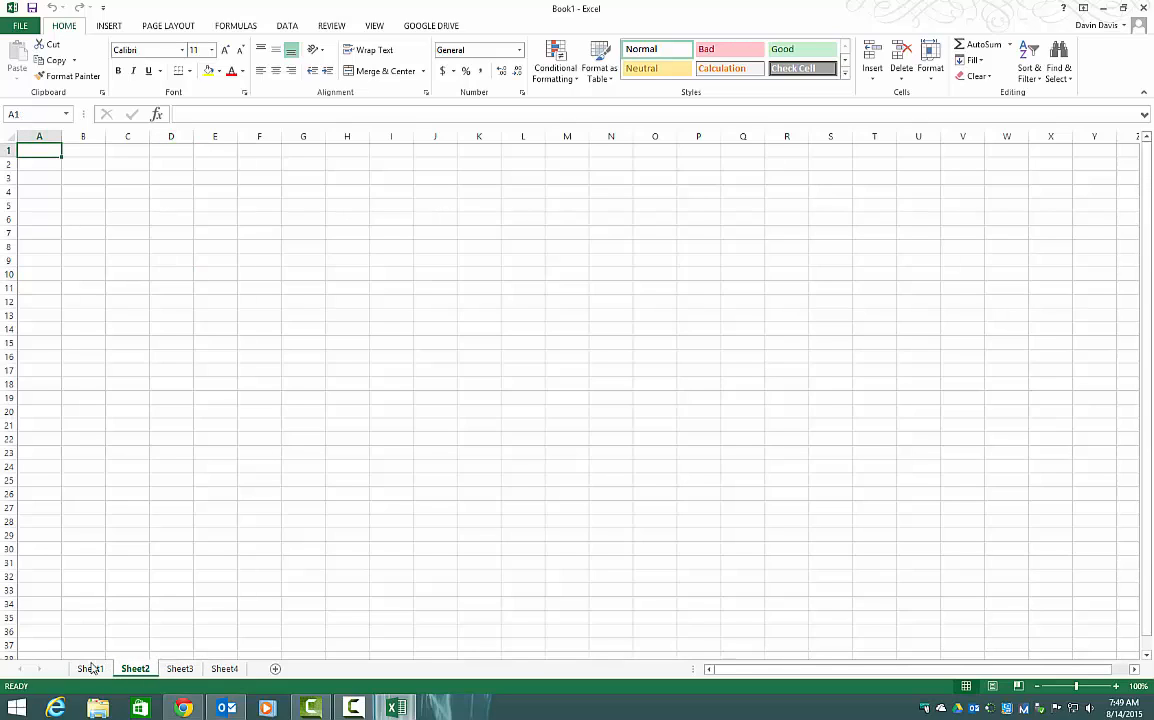
{"action": "left_click", "coordinate": [90, 669]}
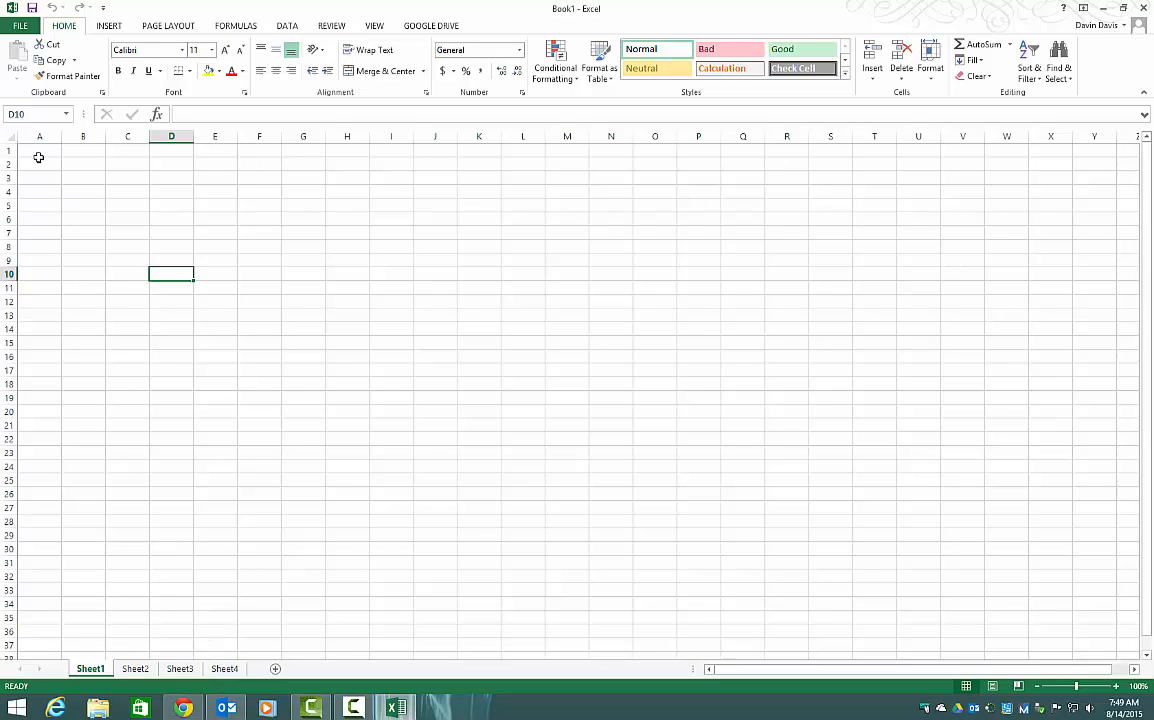
- Enter the title "Survey" in cell A1 of Sheet1
{"action": "left_click", "coordinate": [46, 152]}
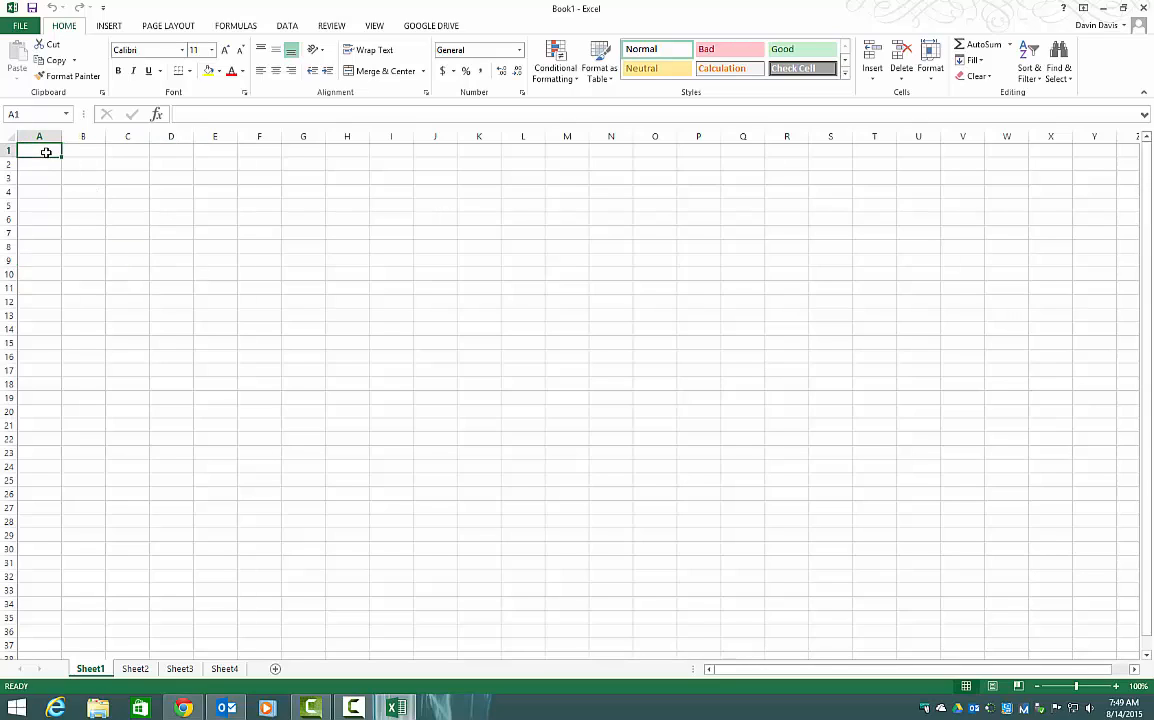
{"action": "type", "text": "Survey"}
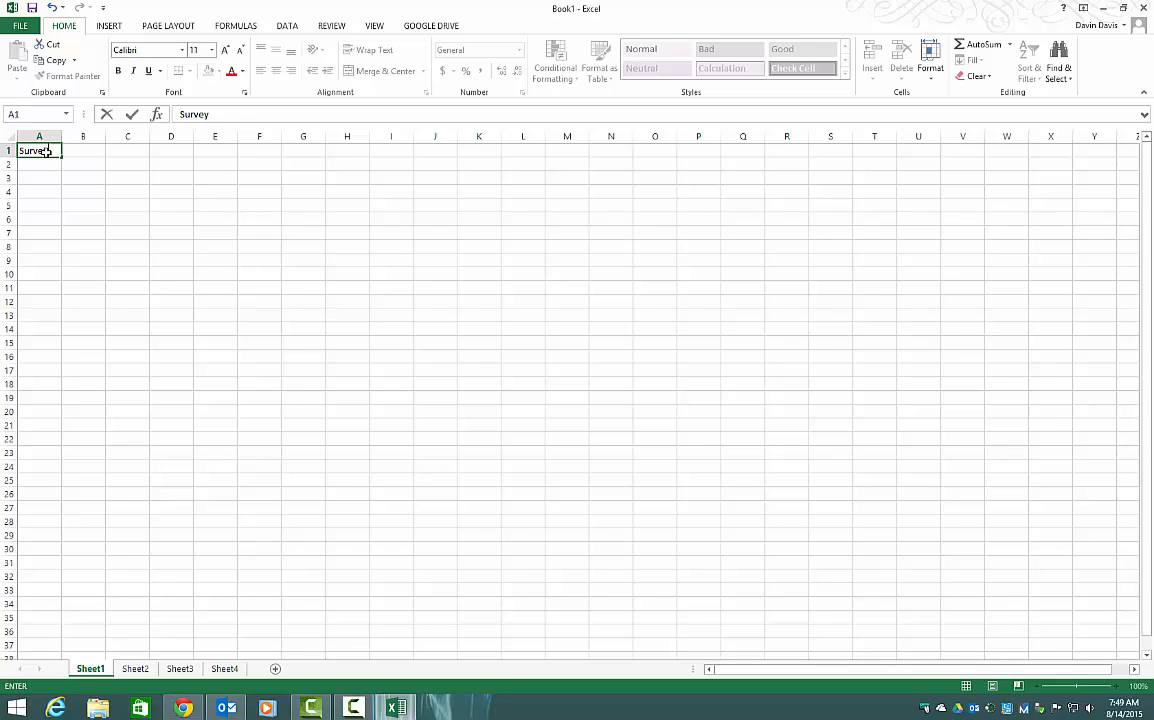
{"action": "key", "text": "Tab"}
{"action": "key", "text": "Tab"}
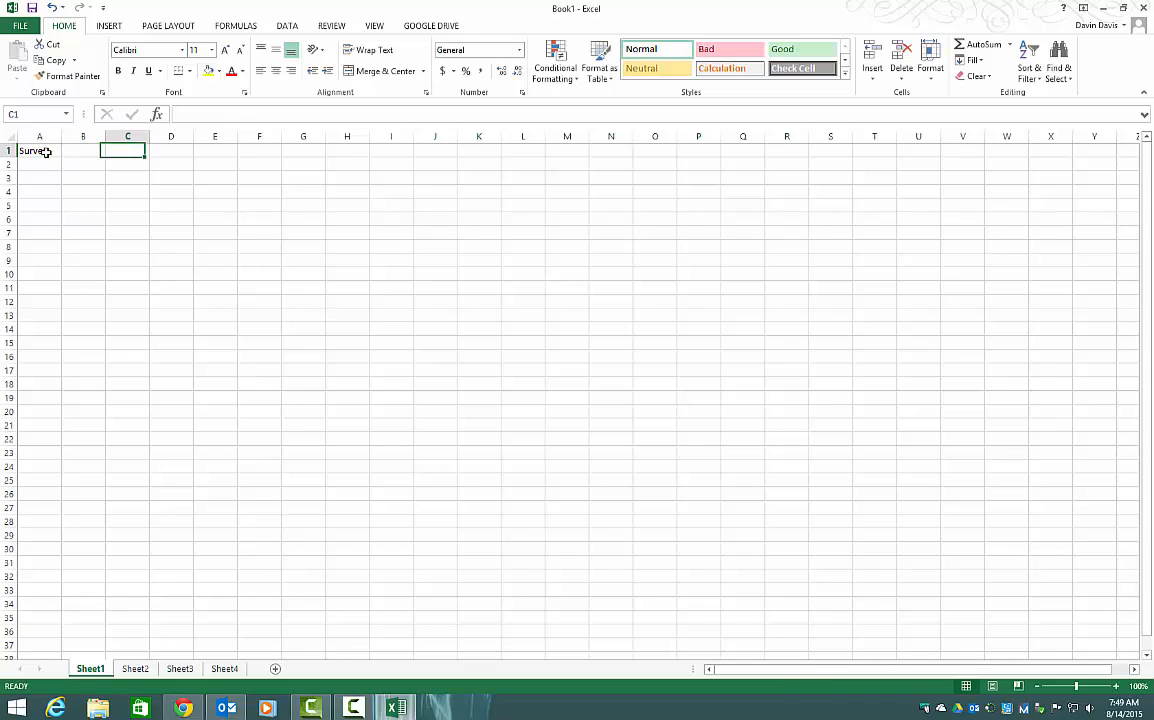
{"action": "key", "text": "Tab"}
{"action": "key", "text": "Tab"}
- Enter the label "Client ID:" in cell A3, leaving row 2 empty
{"action": "key", "text": "Return"}
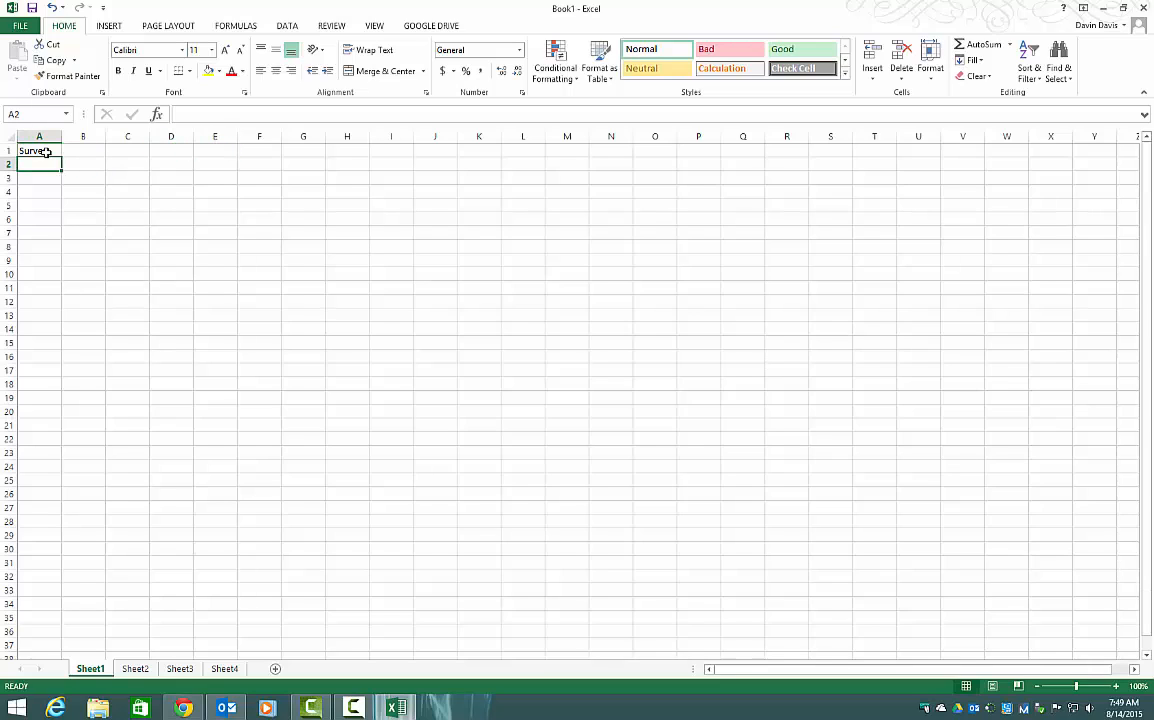
{"action": "key", "text": "Return"}
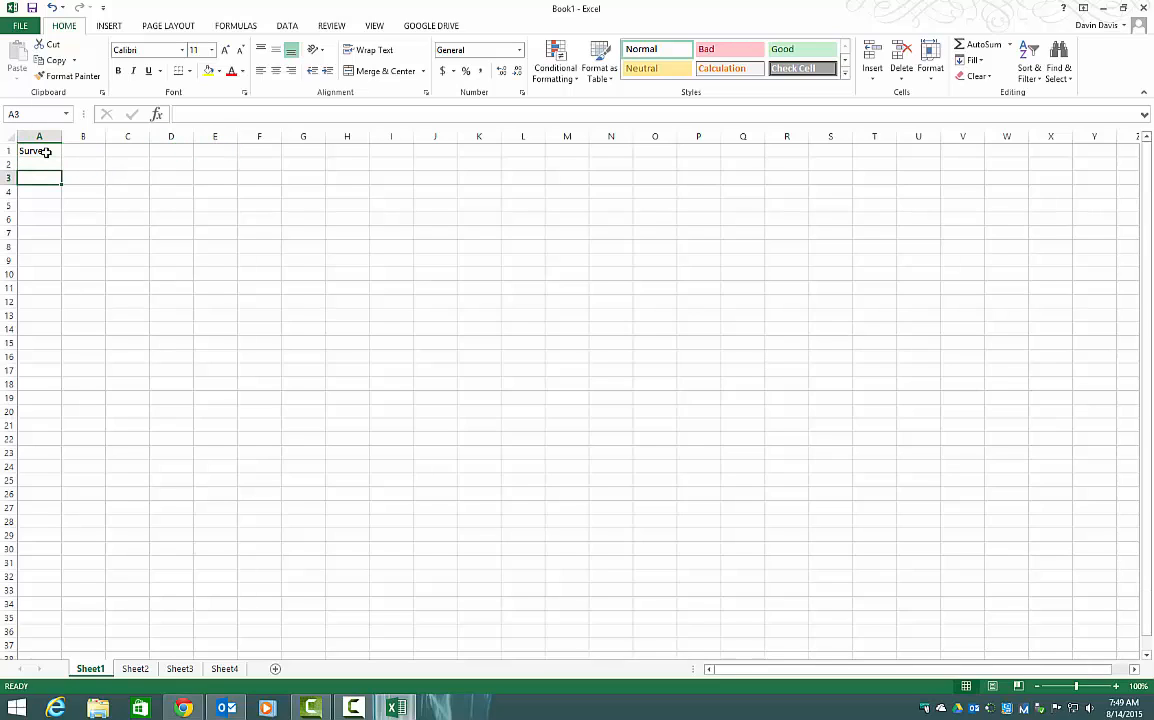
{"action": "type", "text": "Cl"}
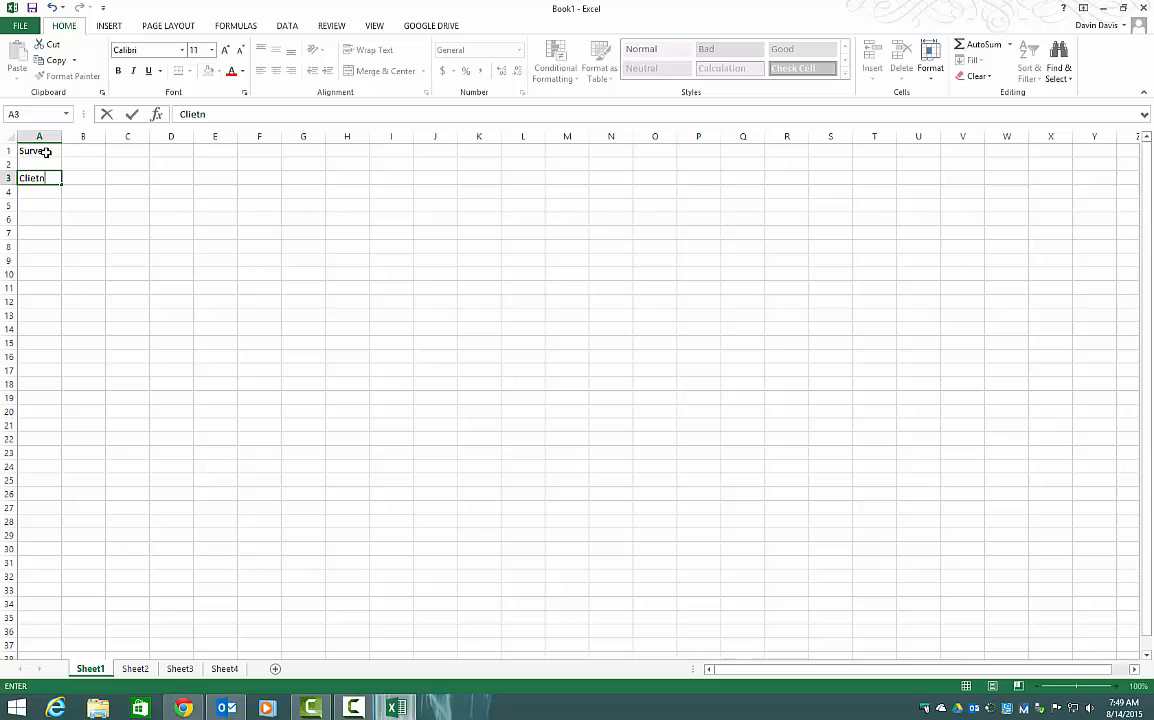
{"action": "type", "text": "ient ID"}
{"action": "key", "text": "Return"}
{"action": "key", "text": "Return"}
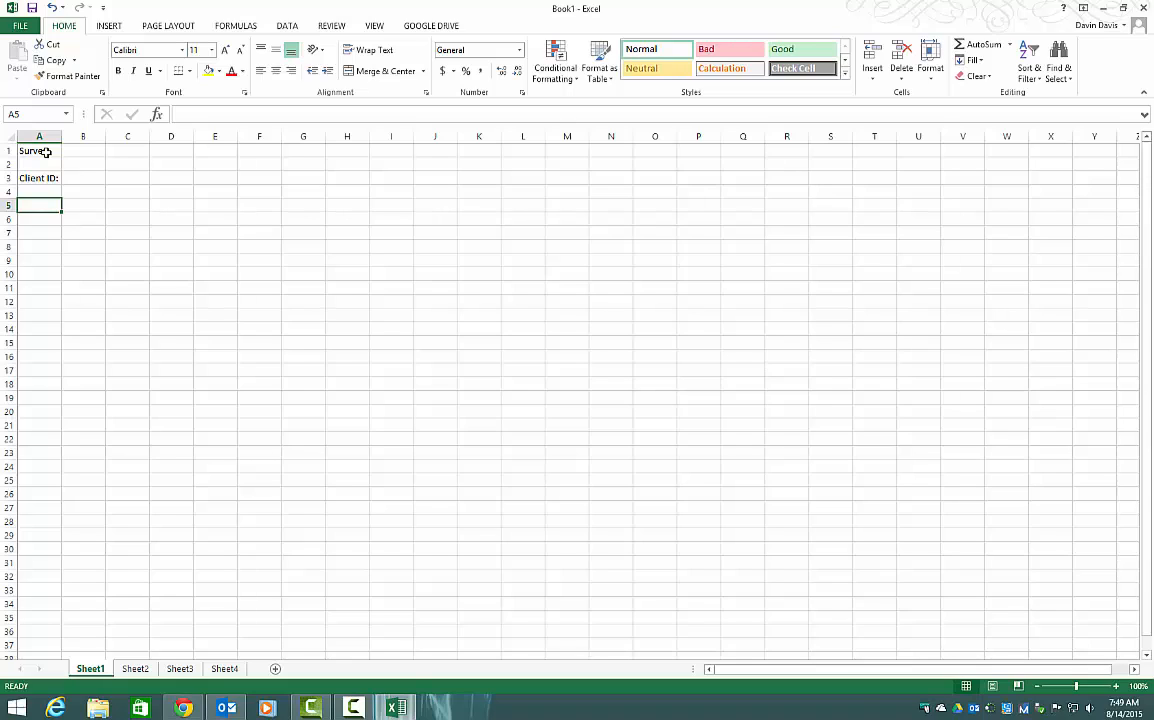
- Enter the column headings "A Rating", "B Rating" and "C Rating" in cells E5, F5 and G5
{"action": "key", "text": "Right"}
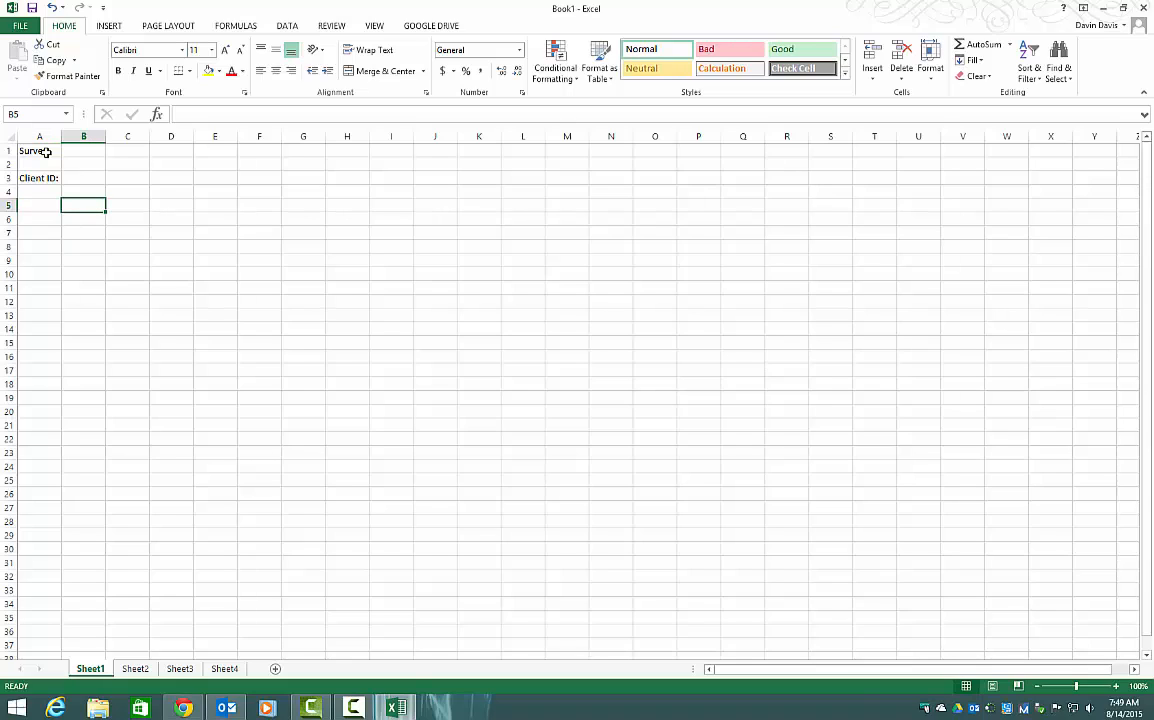
{"action": "key", "text": "Right"}
{"action": "key", "text": "Right"}
{"action": "key", "text": "Right"}
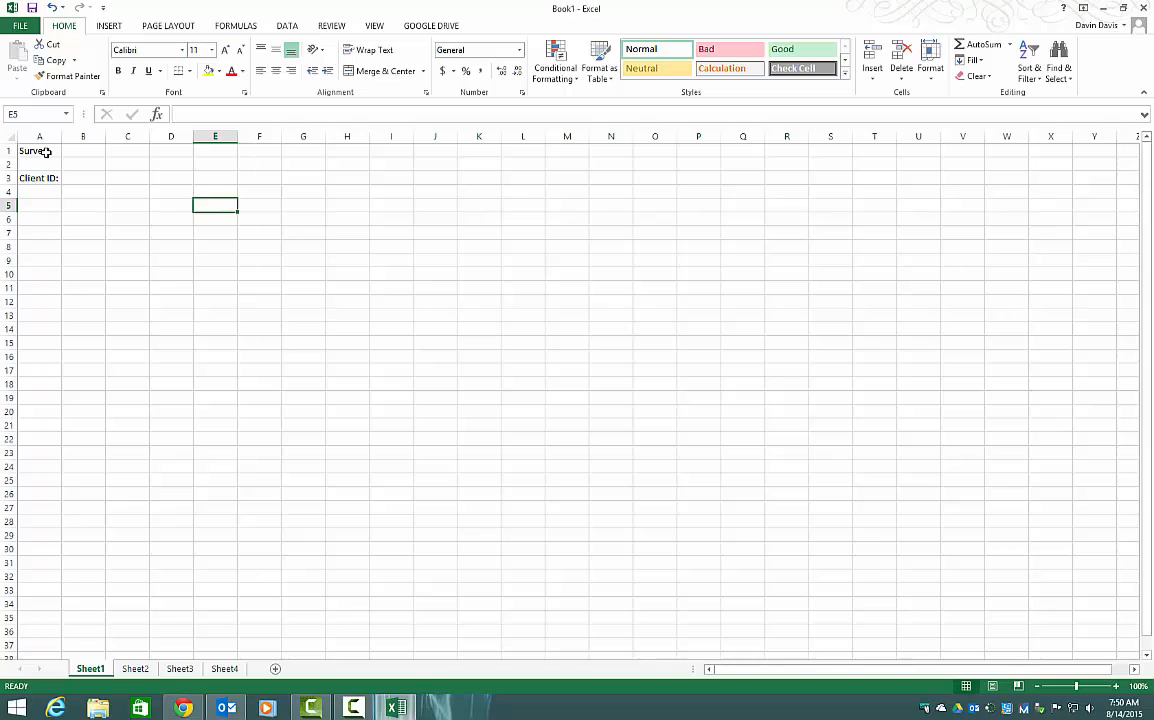
{"action": "type", "text": "A Rating"}
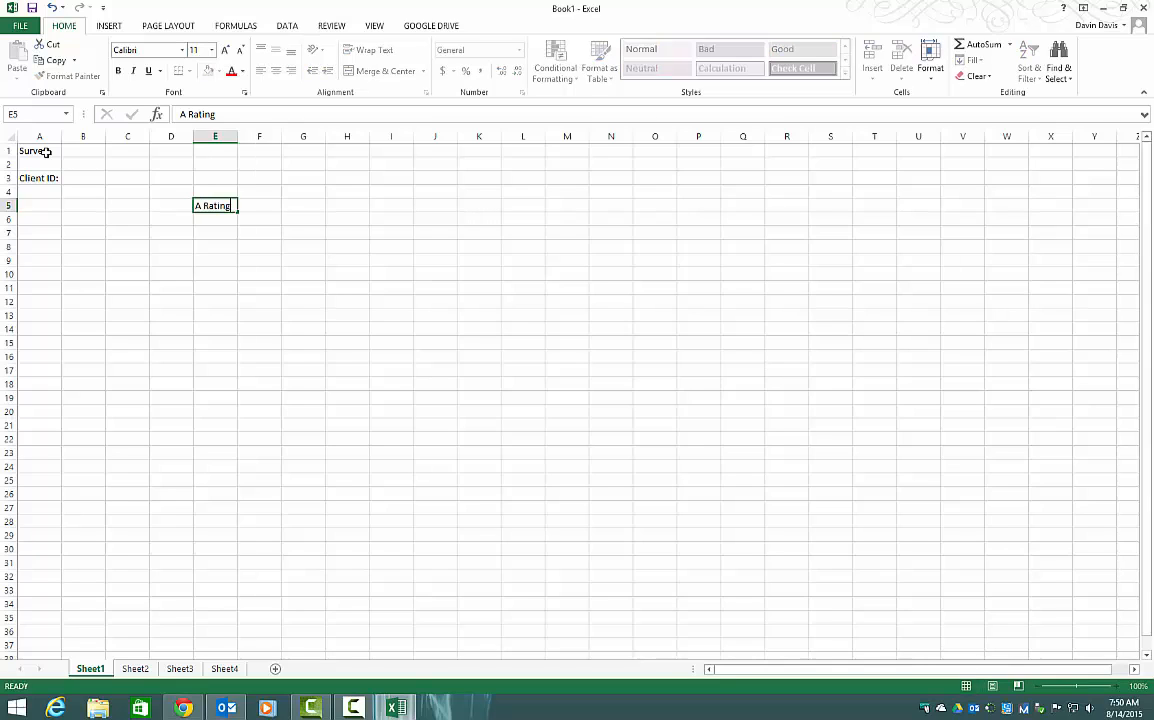
{"action": "key", "text": "Tab"}
{"action": "type", "text": "B E"}
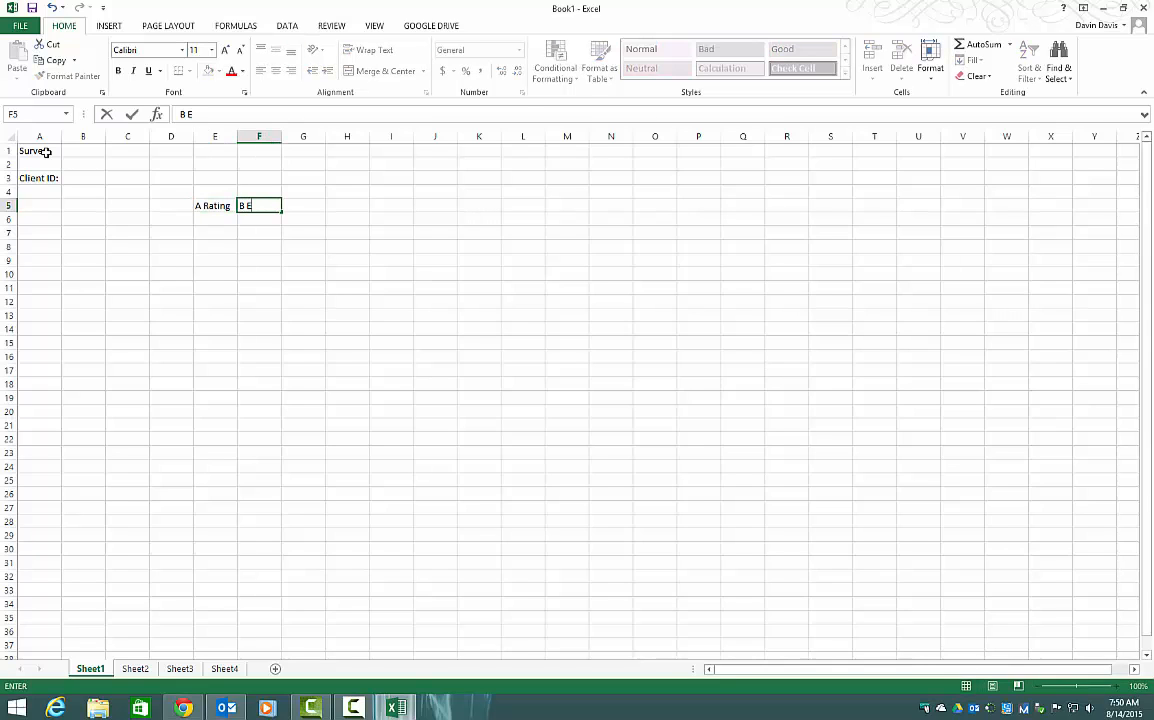
{"action": "key", "text": "BackSpace"}
{"action": "type", "text": "Rating"}
{"action": "key", "text": "Tab"}
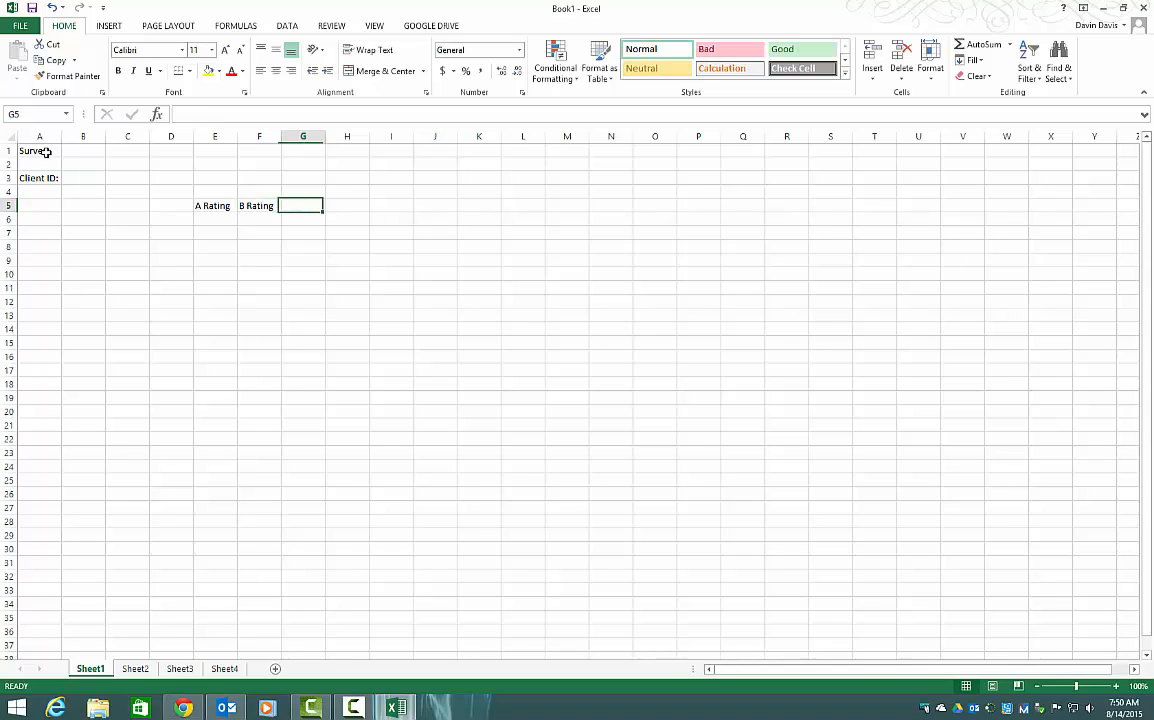
{"action": "type", "text": "C"}
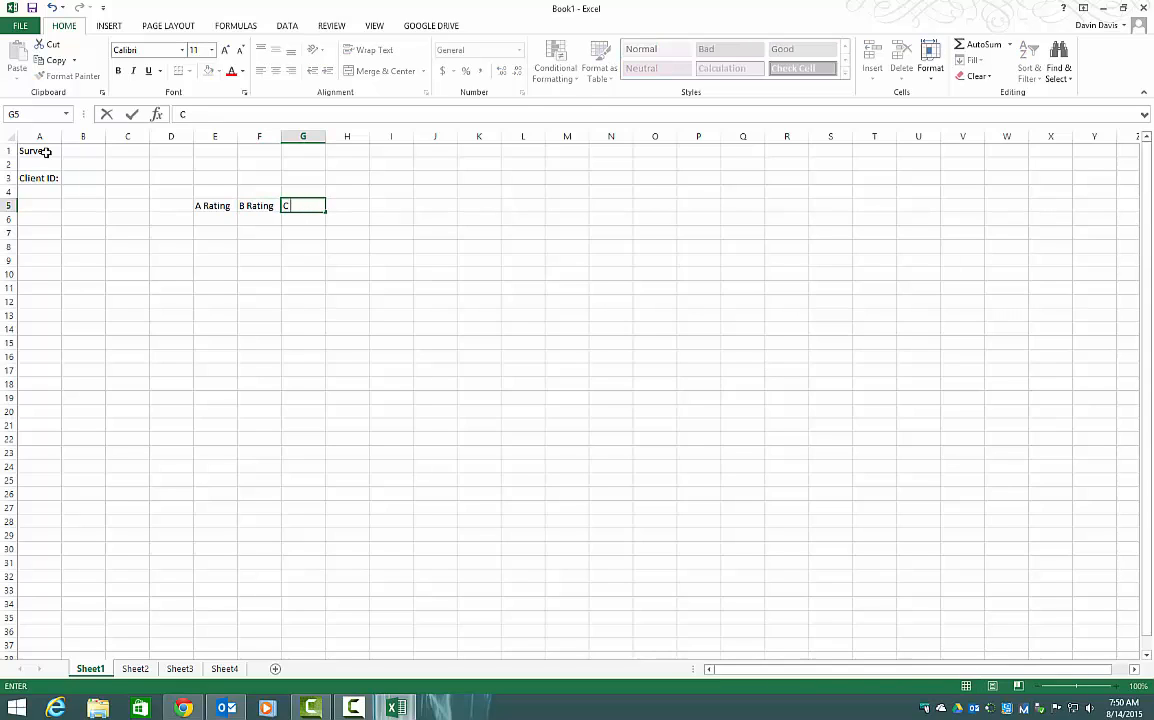
{"action": "type", "text": " Rating"}
{"action": "key", "text": "Return"}
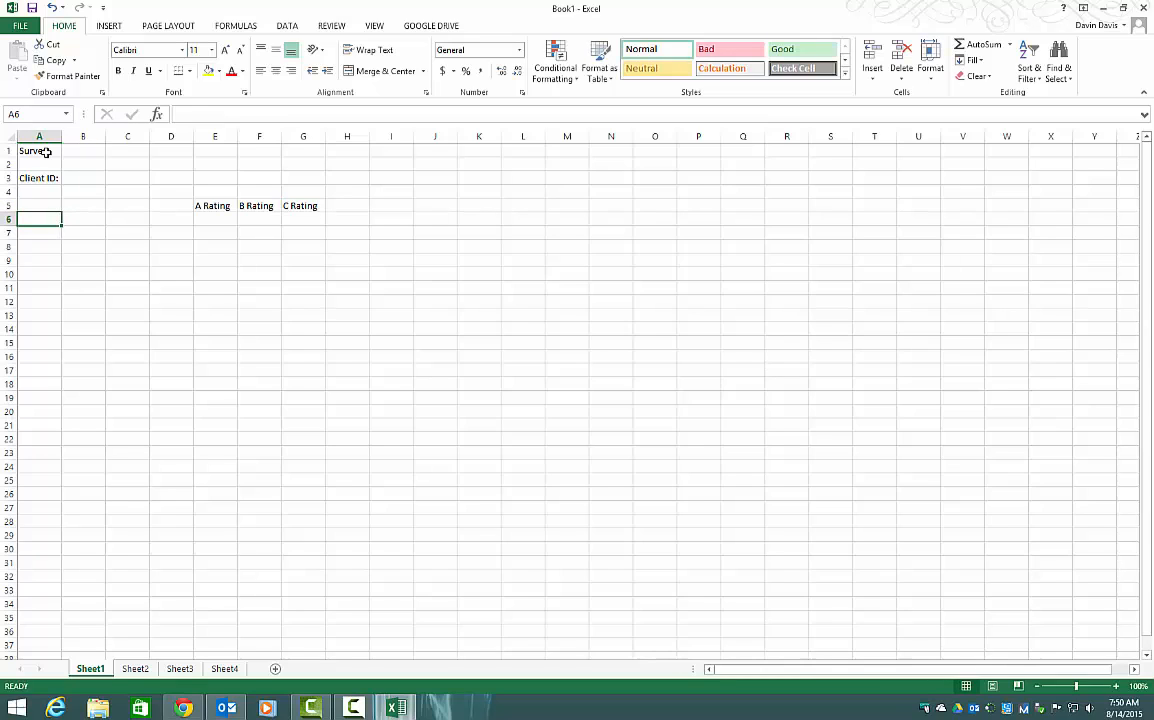
- Enter the survey question "Were the staff member cordial?" in cell A6
{"action": "type", "text": "Whe"}
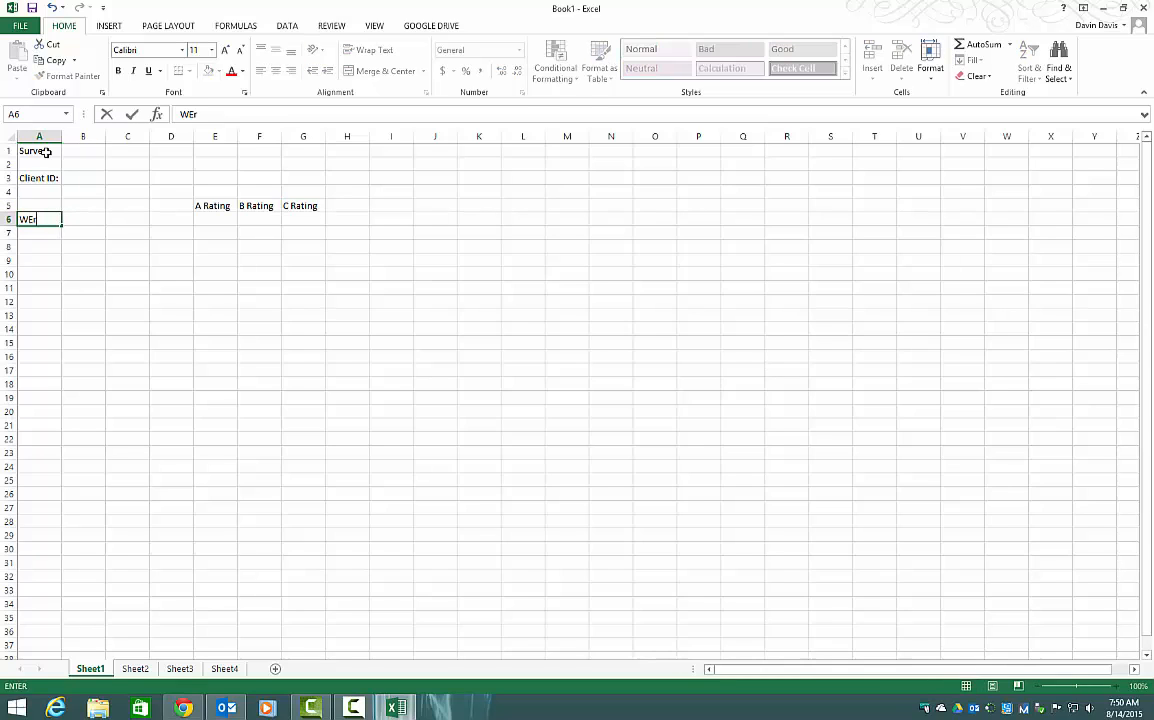
{"action": "key", "text": "BackSpace"}
{"action": "key", "text": "BackSpace"}
{"action": "type", "text": "ere the staff mem"}
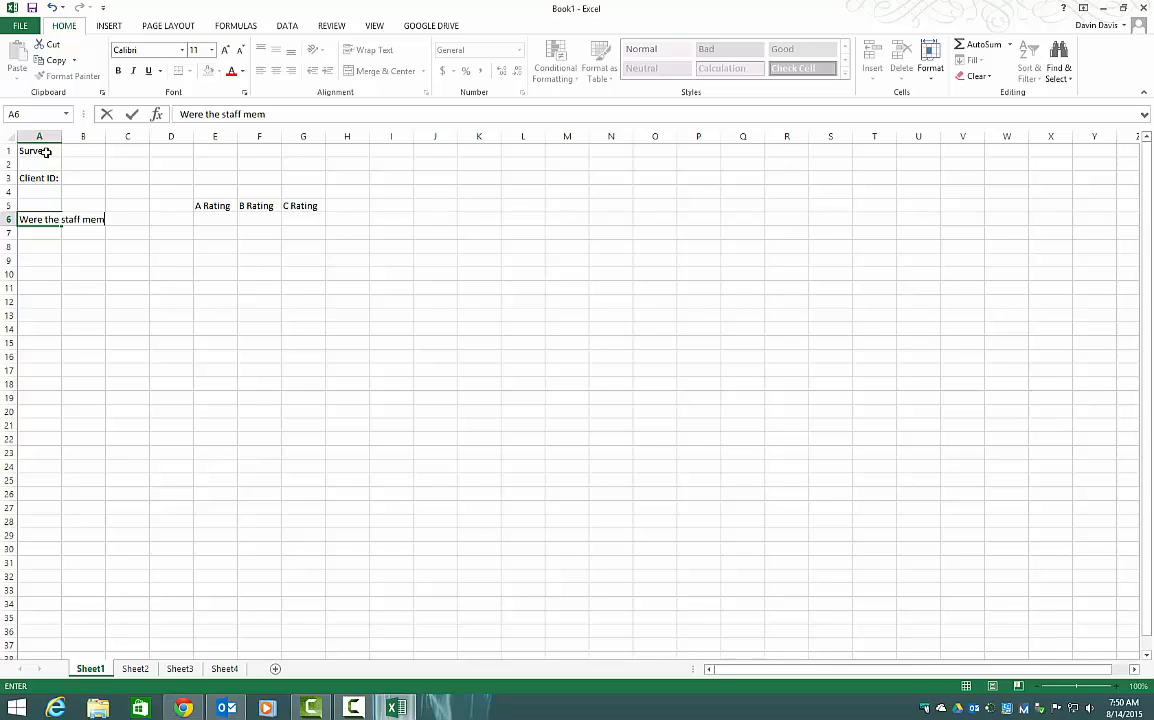
{"action": "type", "text": "ber cordial?"}
{"action": "key", "text": "Return"}
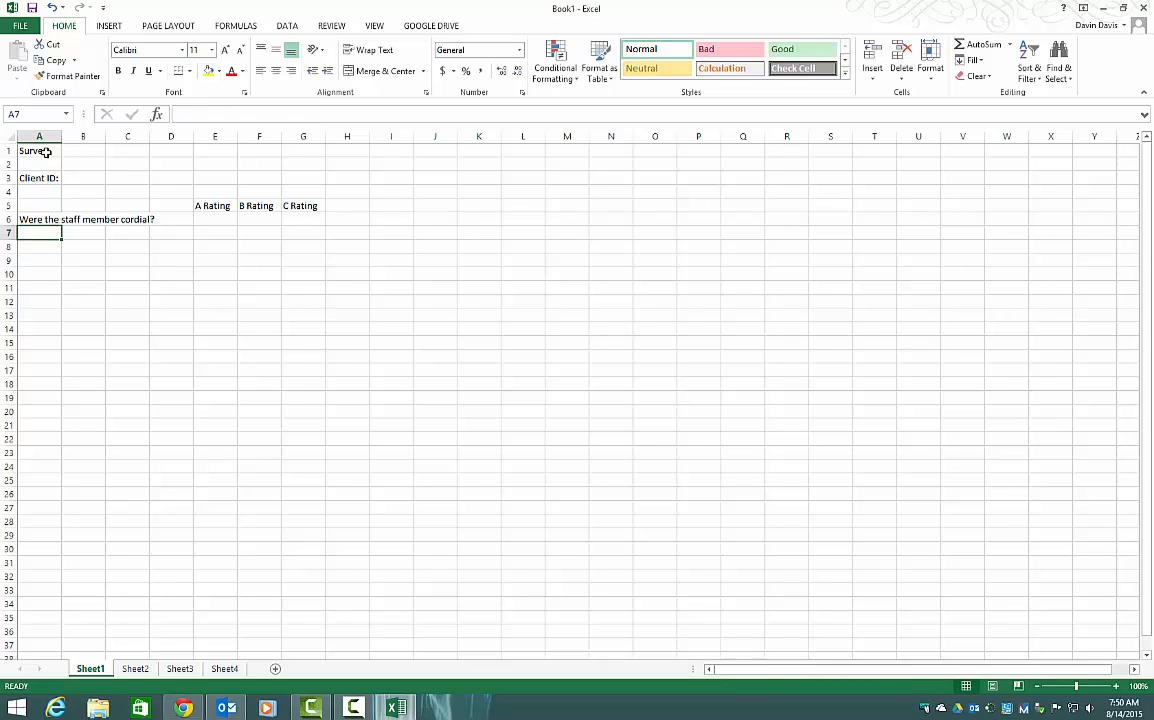
- Enter the beginning of a second question, "Were you", in cell A7
{"action": "type", "text": "Were "}
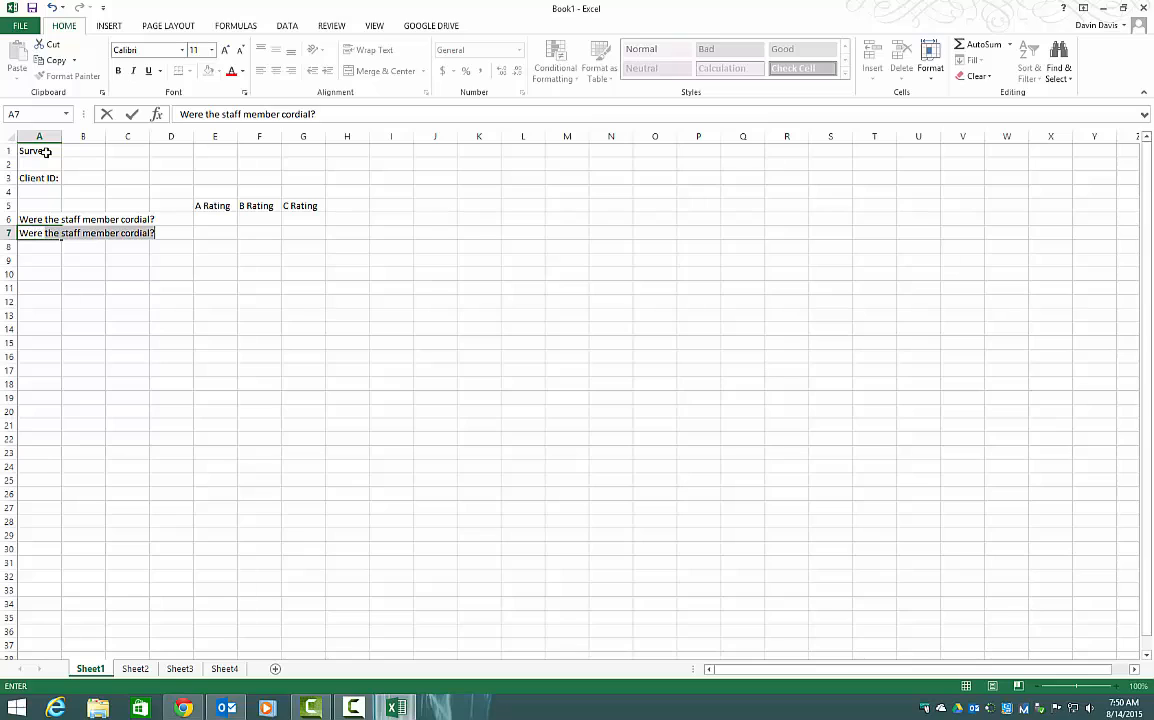
{"action": "type", "text": "yo"}
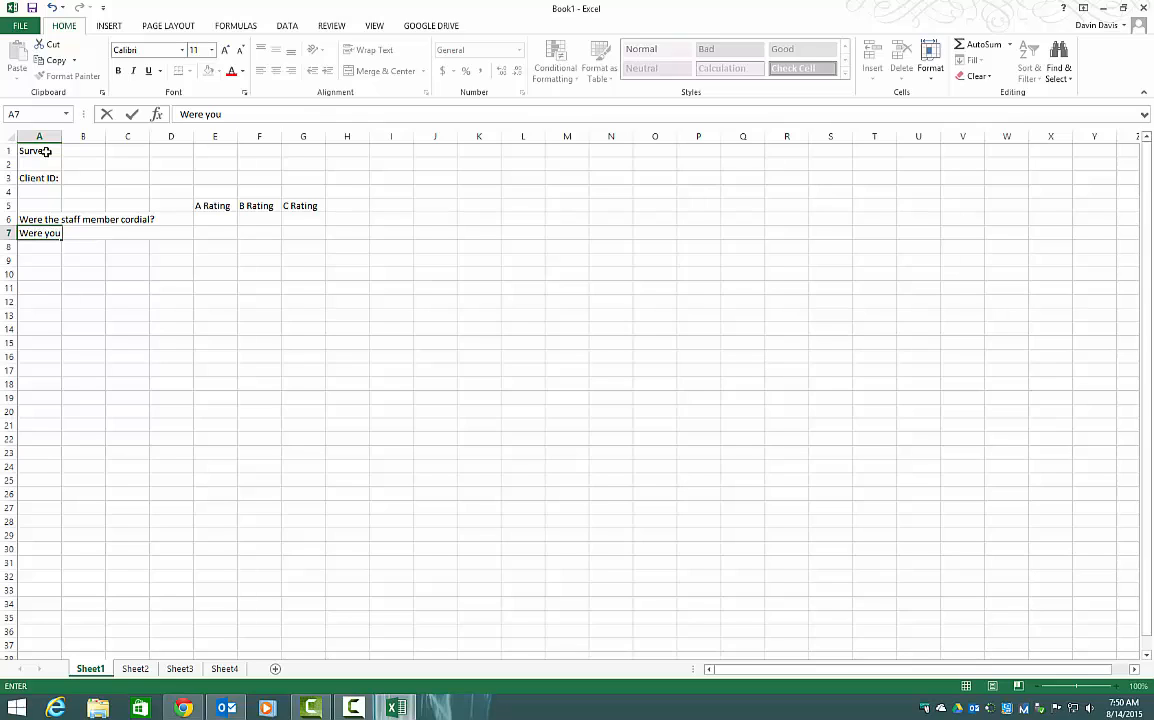
{"action": "type", "text": "u"}
{"action": "left_click", "coordinate": [39, 219]}
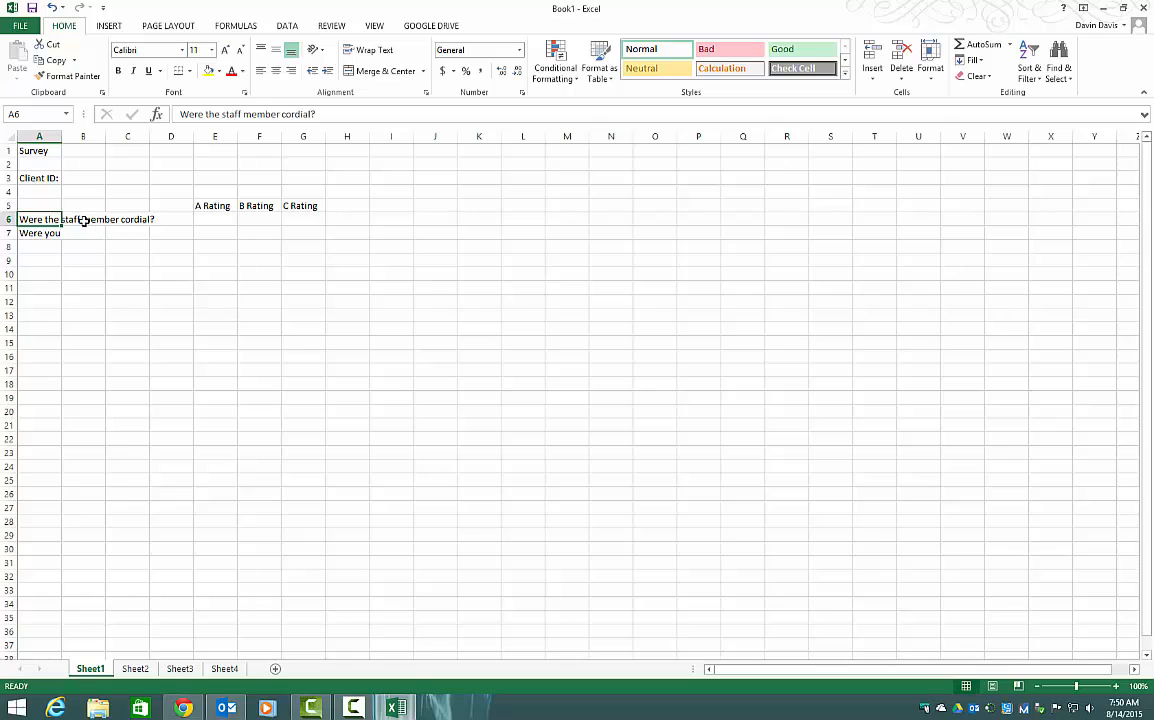
- Enter "k" in cell B6 to test the overflow of the A6 question, and delete that entry again
{"action": "left_click", "coordinate": [84, 220]}
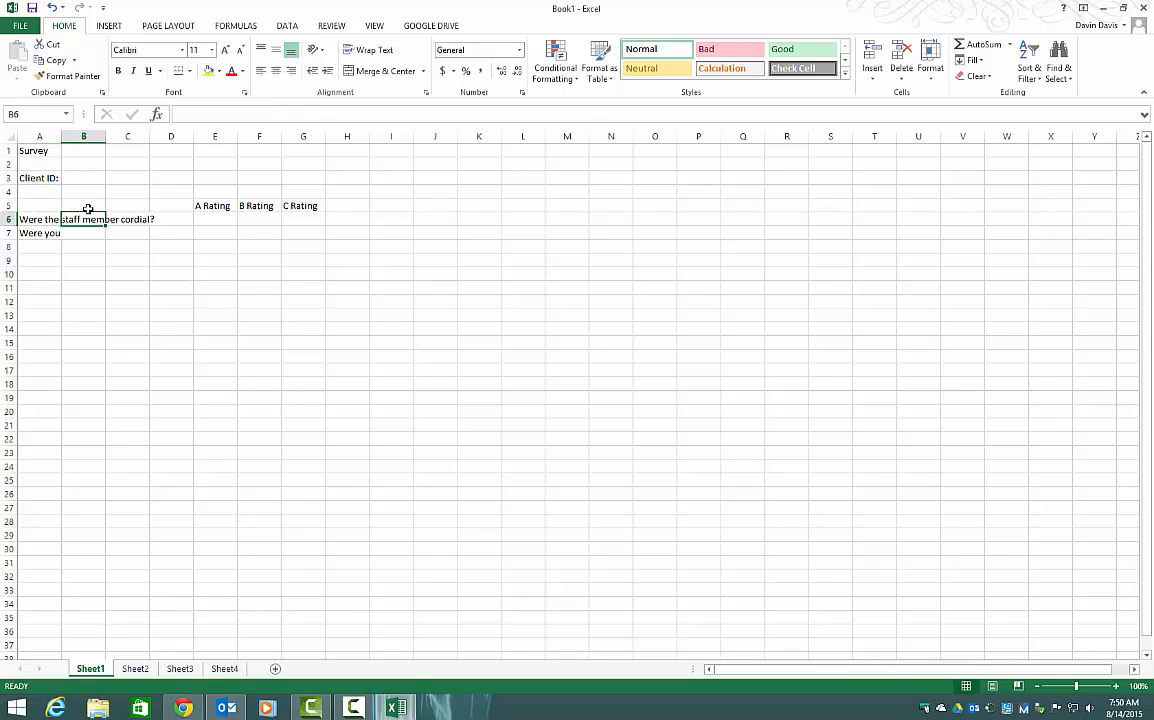
{"action": "type", "text": "k"}
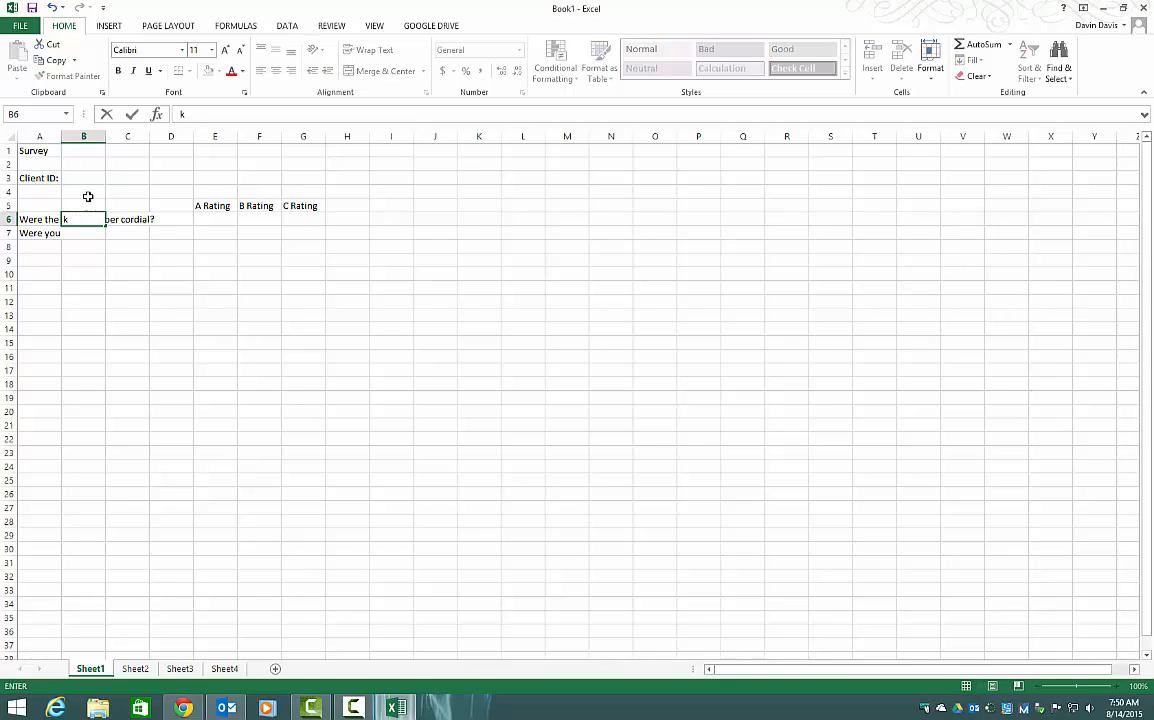
{"action": "left_click_drag", "start_coordinate": [84, 190], "coordinate": [88, 205]}
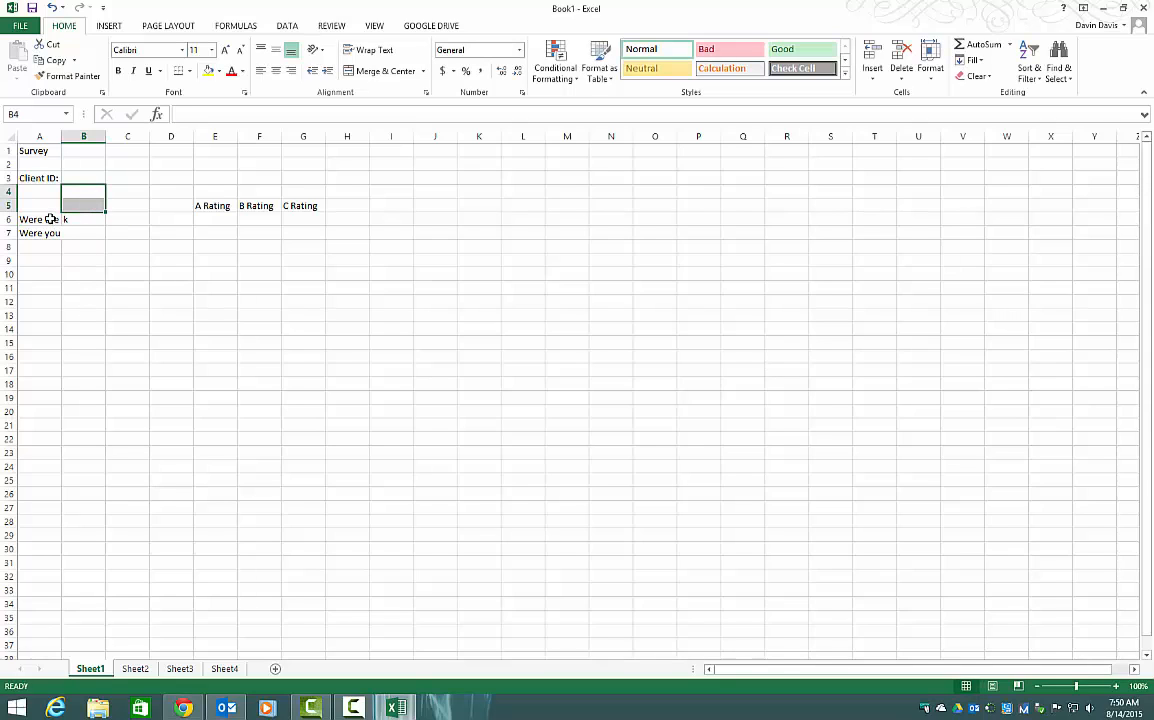
{"action": "left_click", "coordinate": [78, 216]}
{"action": "key", "text": "Delete"}
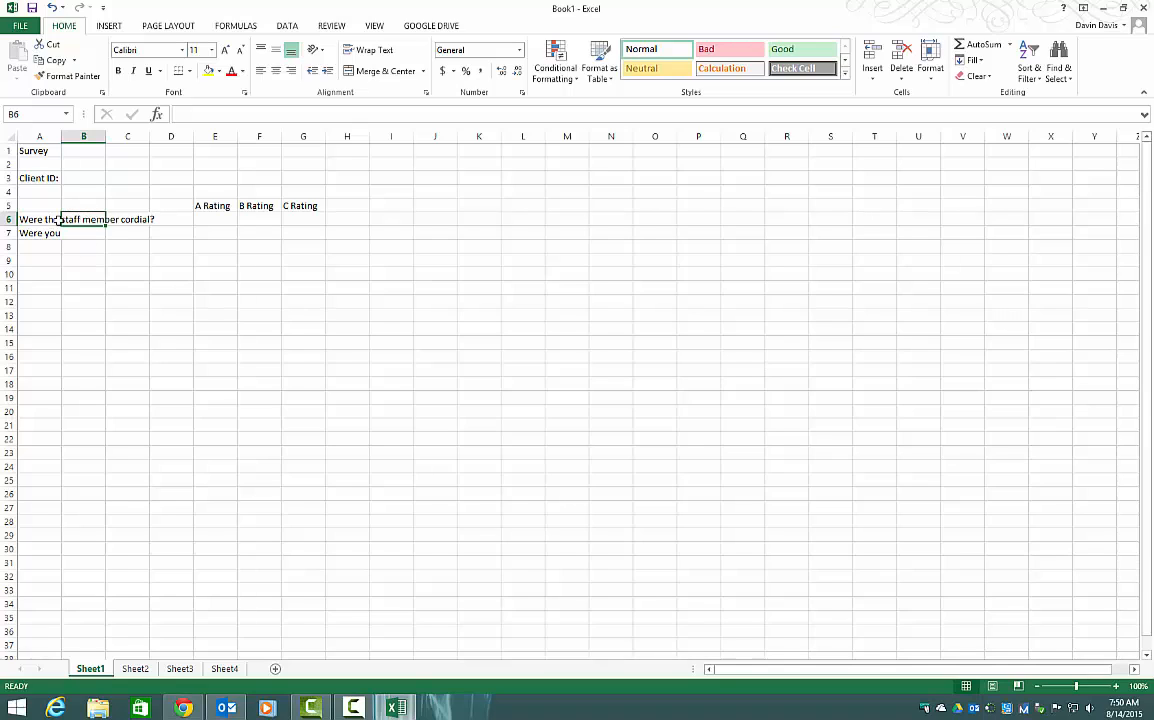
- Complete the question in cell A7 so it reads "Were you offered a beverage?"
{"action": "left_click", "coordinate": [55, 232]}
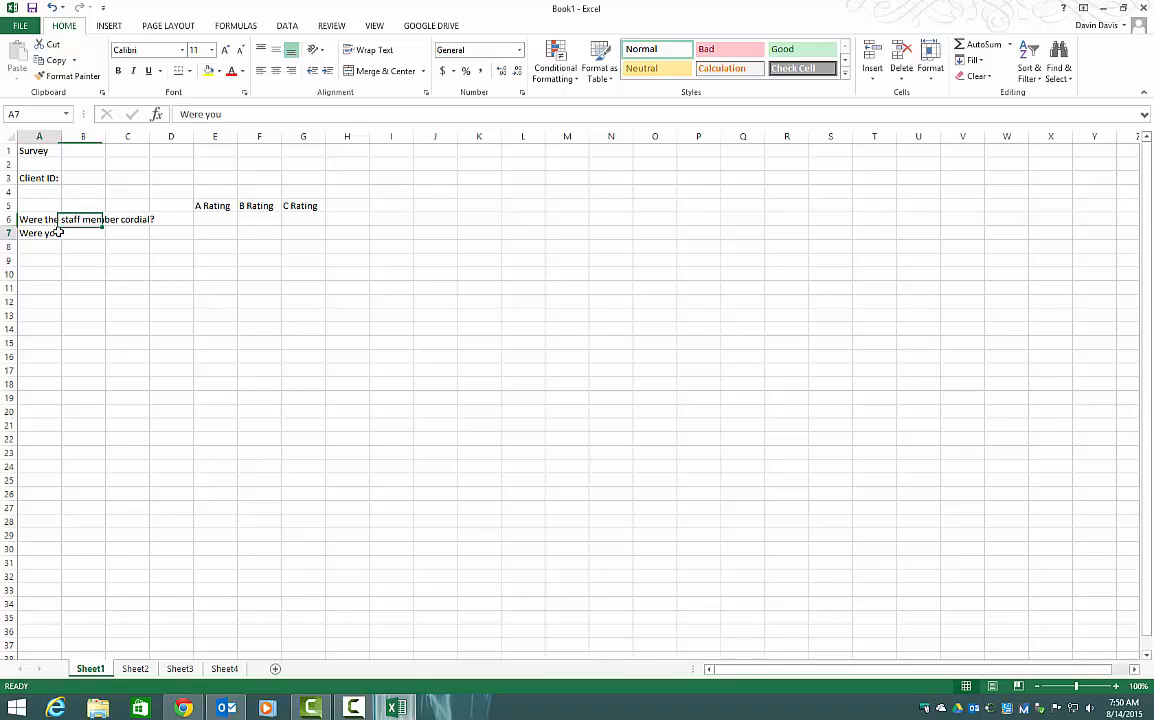
{"action": "left_click", "coordinate": [226, 114]}
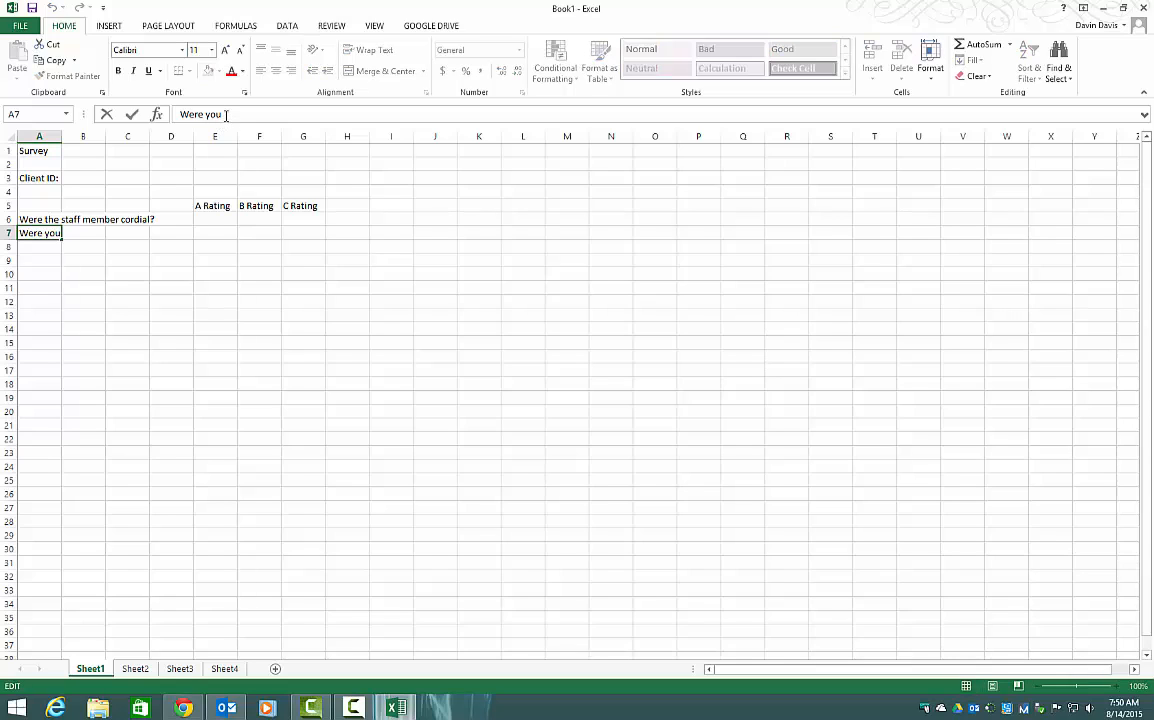
{"action": "type", "text": "offered a beverage?"}
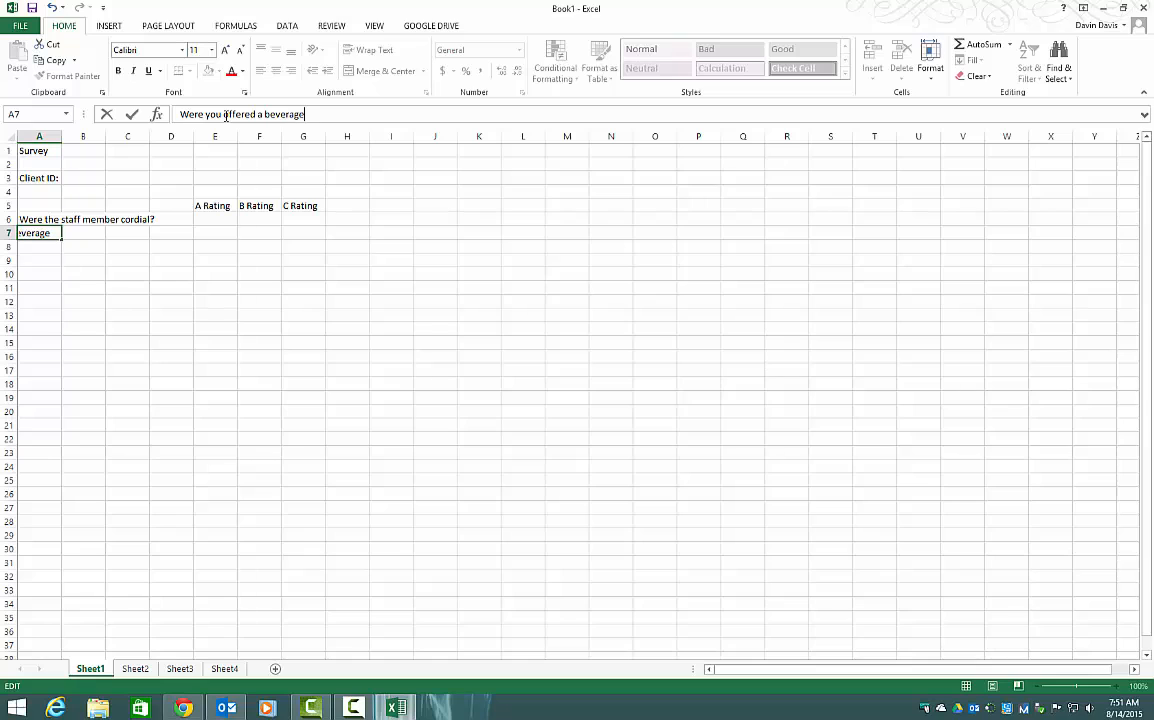
{"action": "left_click", "coordinate": [174, 220]}
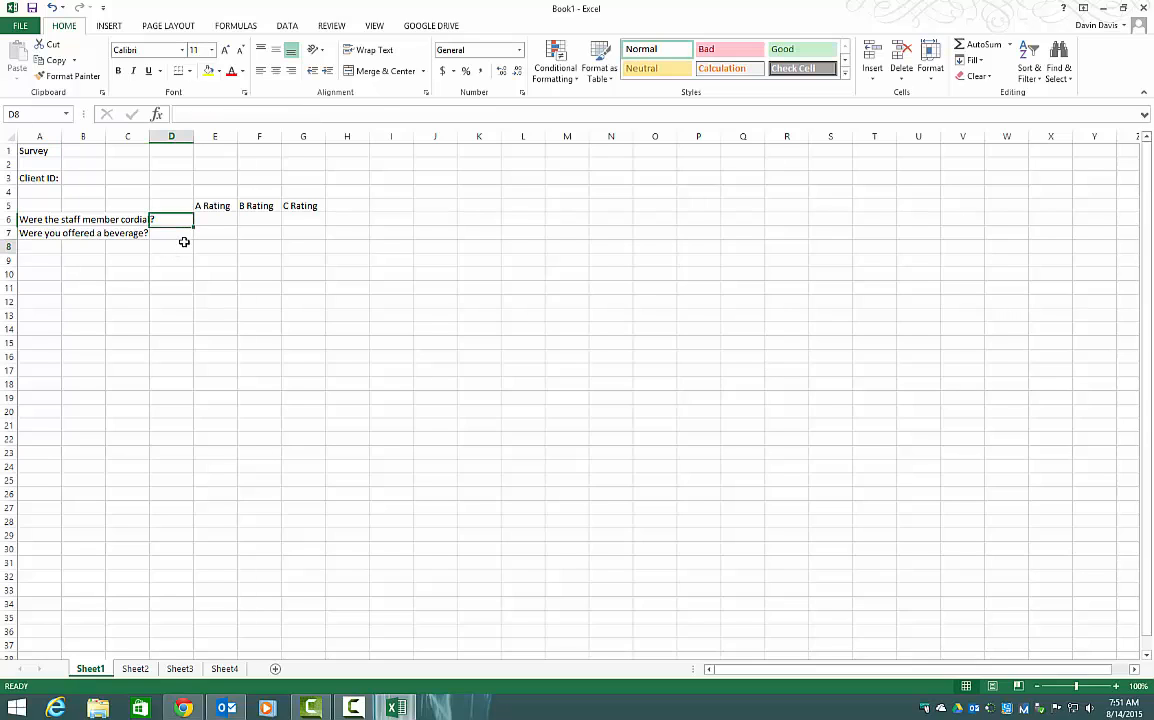
{"action": "left_click", "coordinate": [180, 246]}
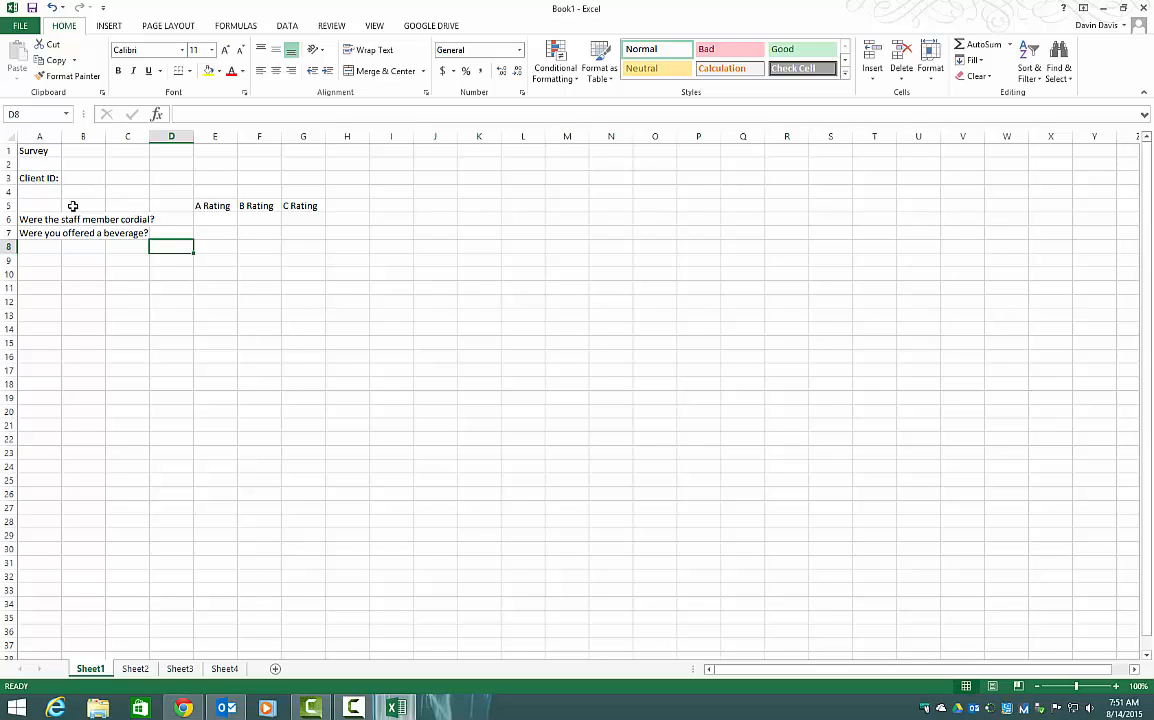
- Retype the first rating heading in cell E5 as "A Rating", replacing the whole cell content
{"action": "left_click", "coordinate": [215, 206]}
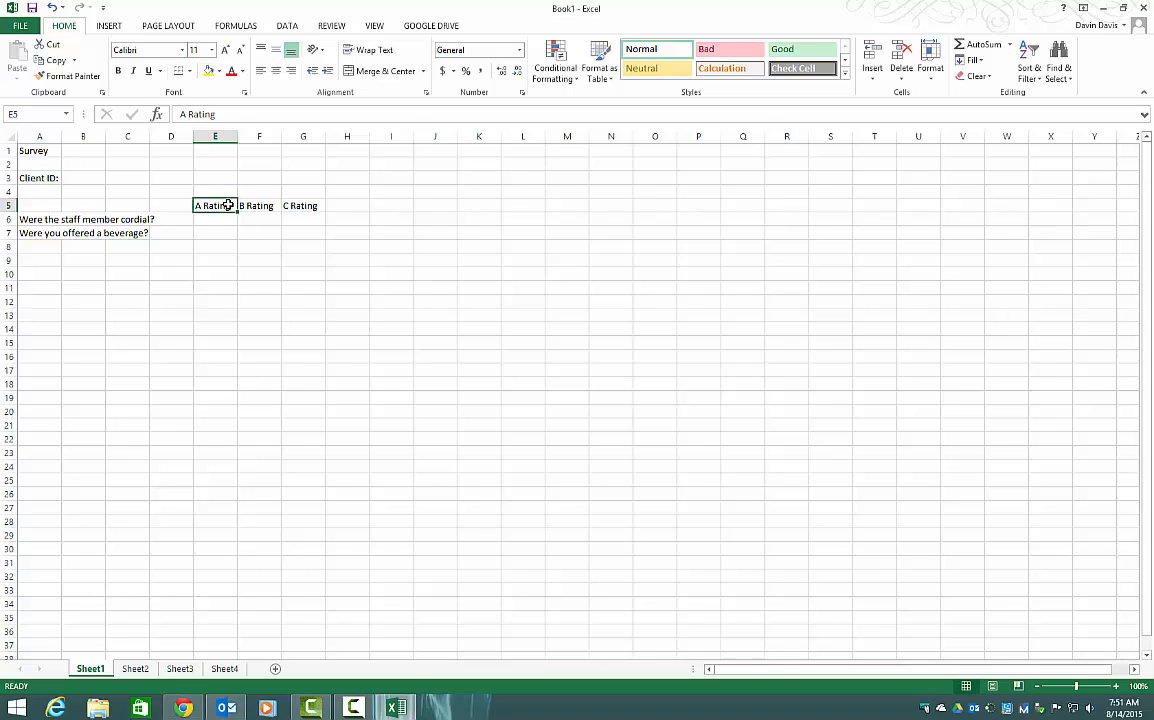
{"action": "double_click", "coordinate": [222, 206]}
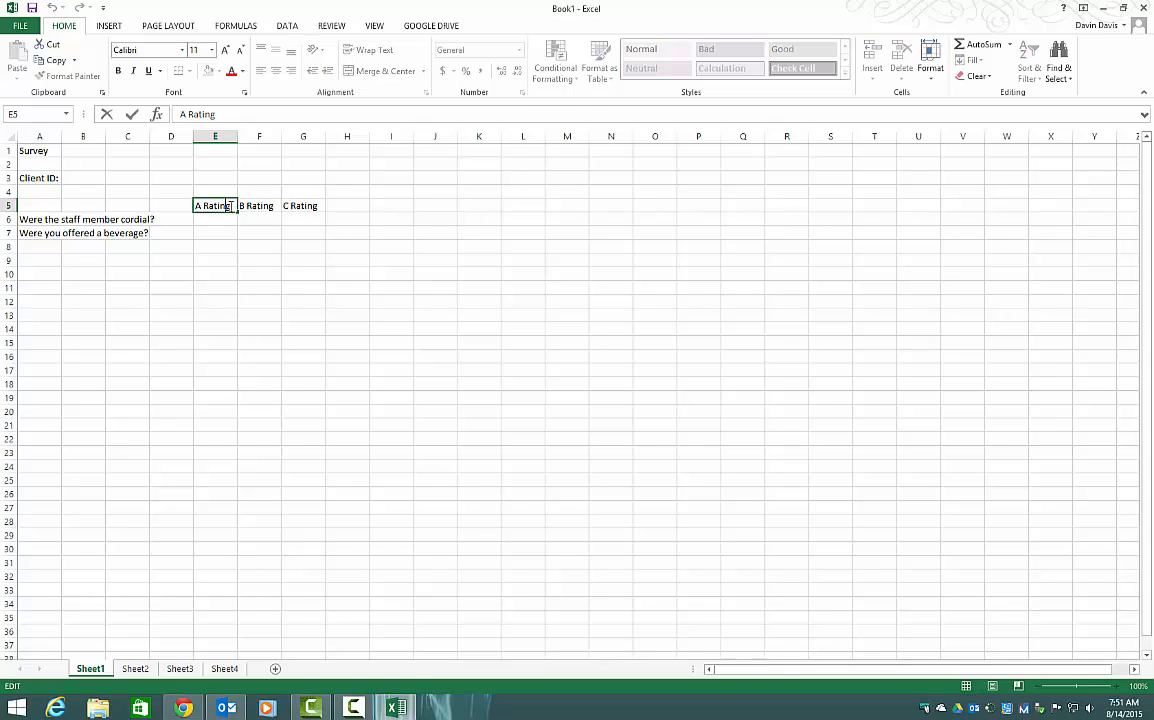
{"action": "left_click", "coordinate": [290, 231]}
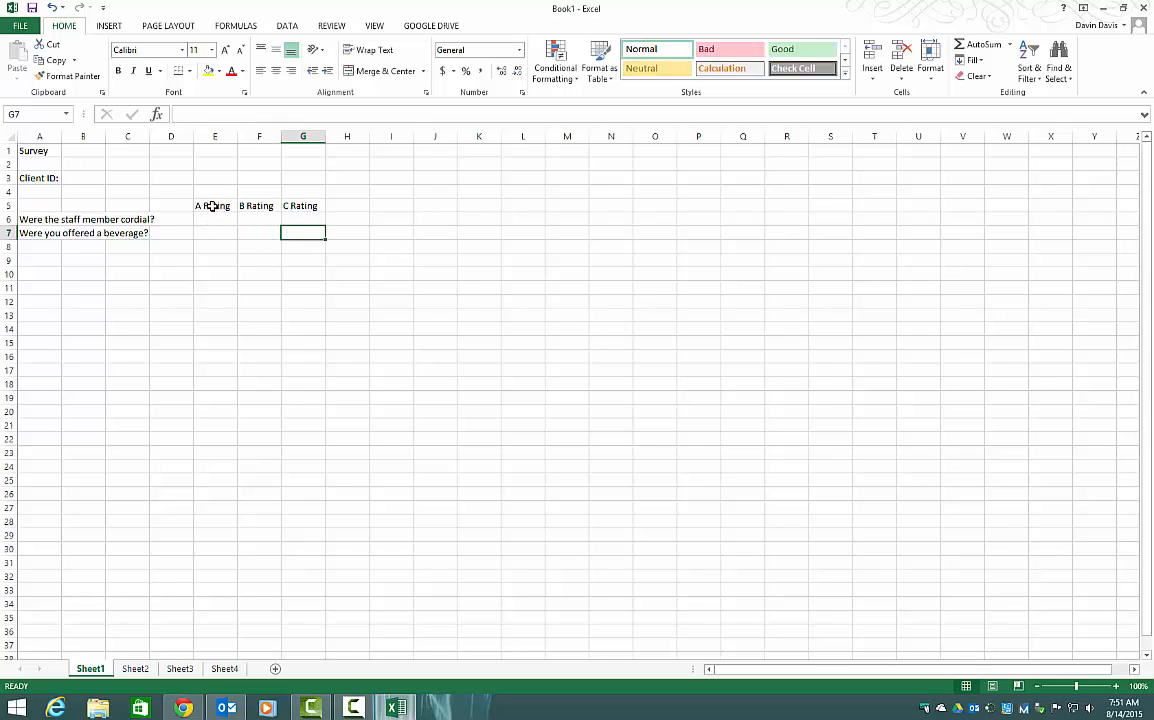
{"action": "left_click", "coordinate": [213, 206]}
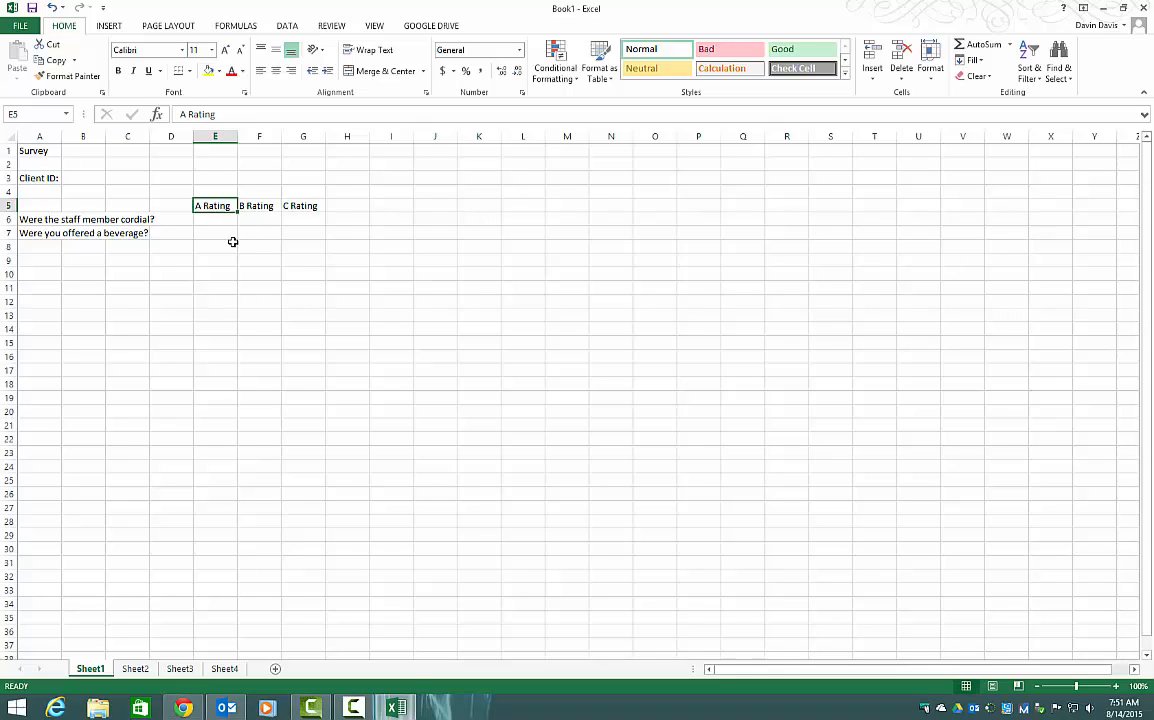
{"action": "type", "text": "A"}
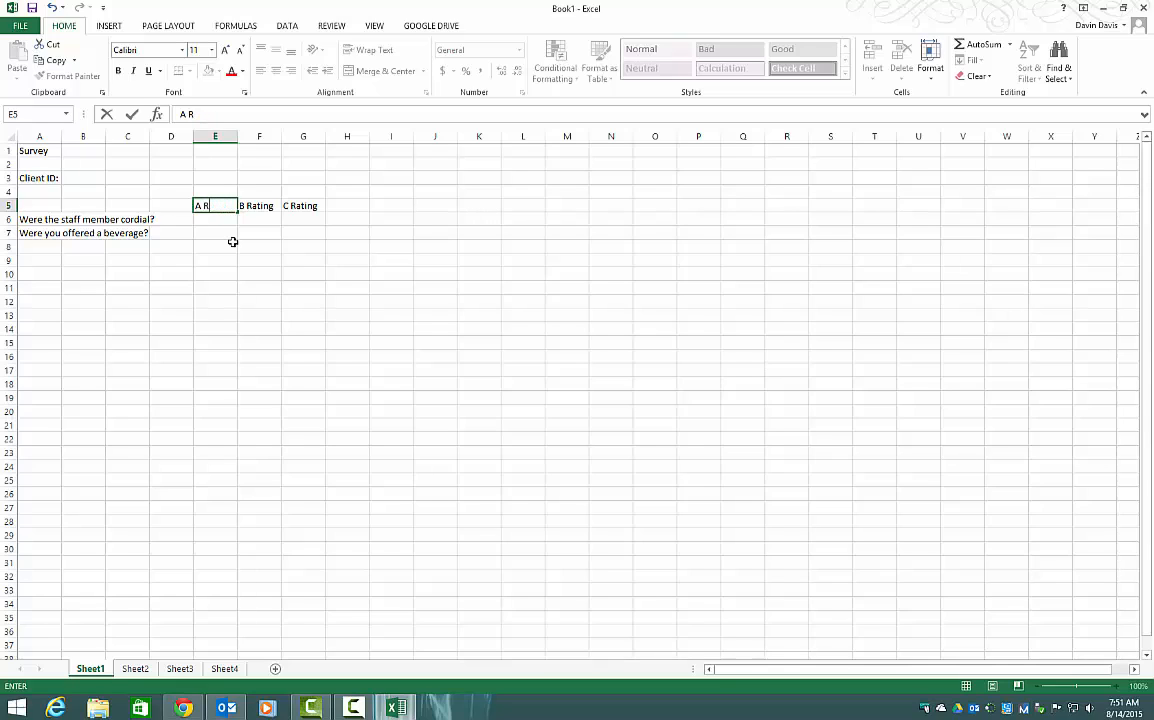
{"action": "left_click", "coordinate": [232, 241]}
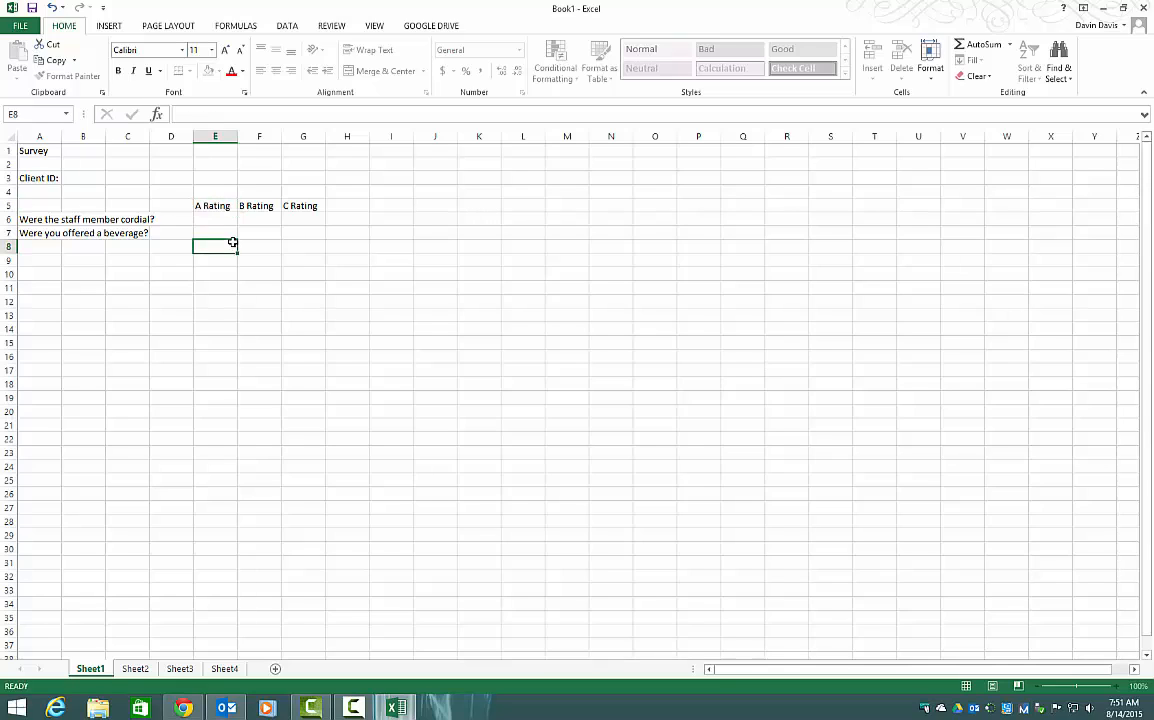
- Edit the "A Rating" heading within cell E5, removing one letter and re-entering "i"
{"action": "left_click", "coordinate": [218, 205]}
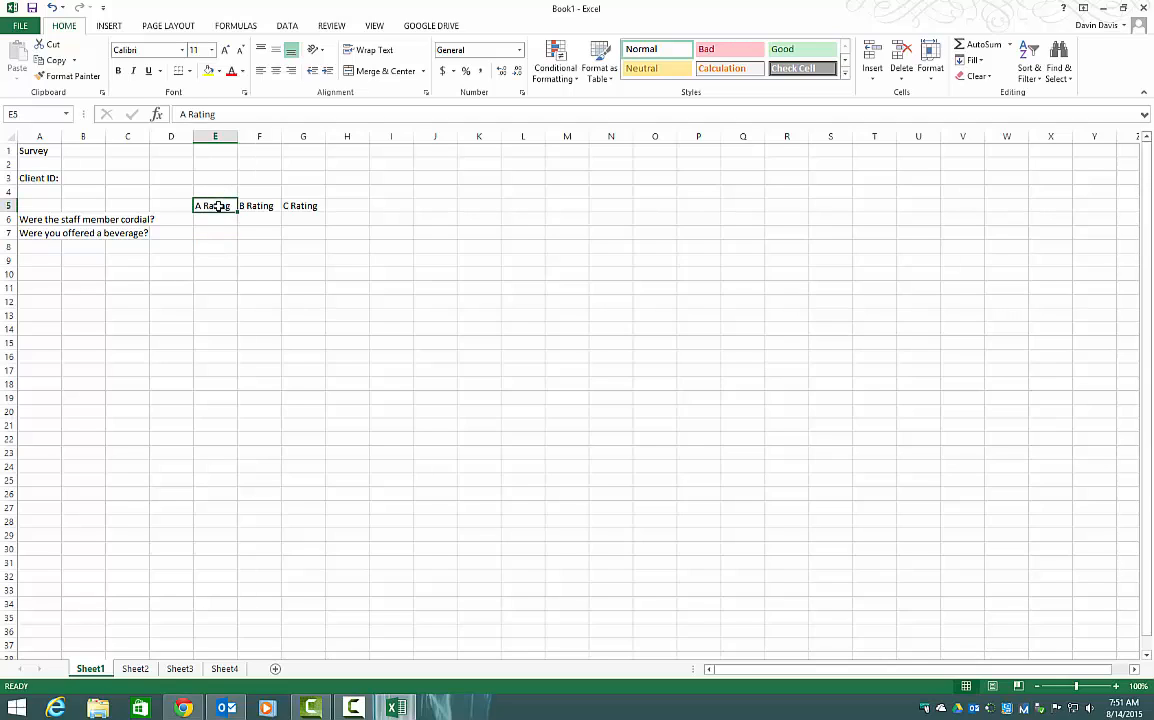
{"action": "double_click", "coordinate": [218, 205]}
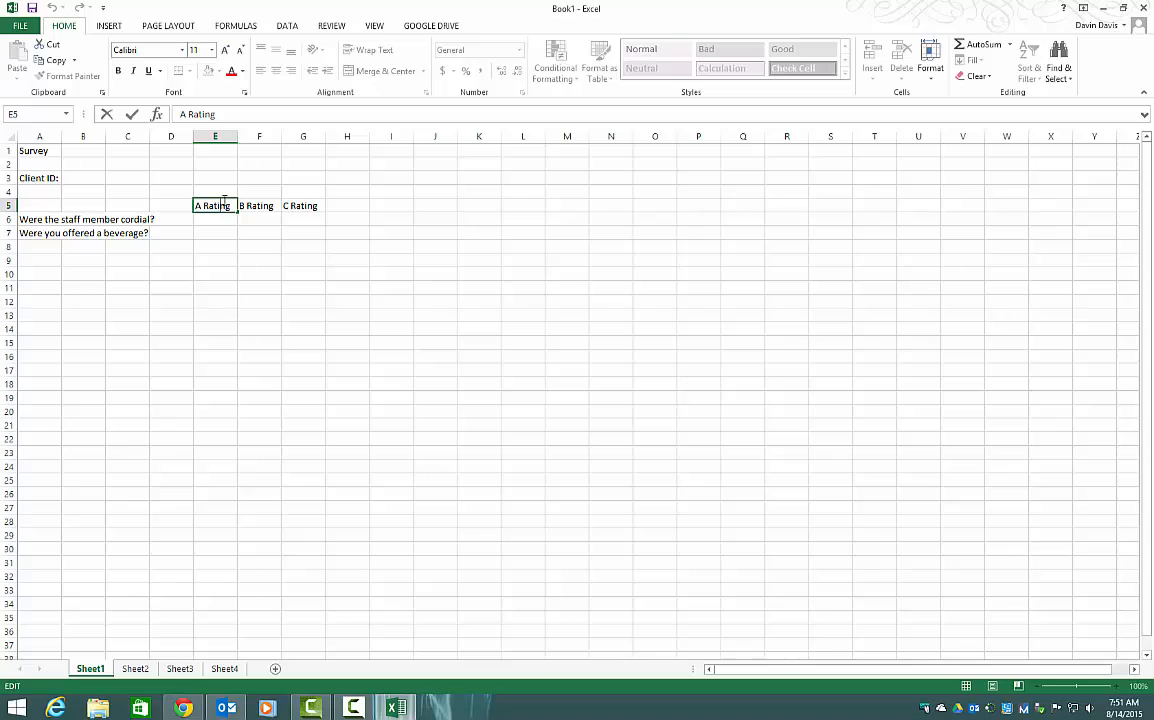
{"action": "key", "text": "BackSpace"}
{"action": "type", "text": "i"}
{"action": "key", "text": "Return"}
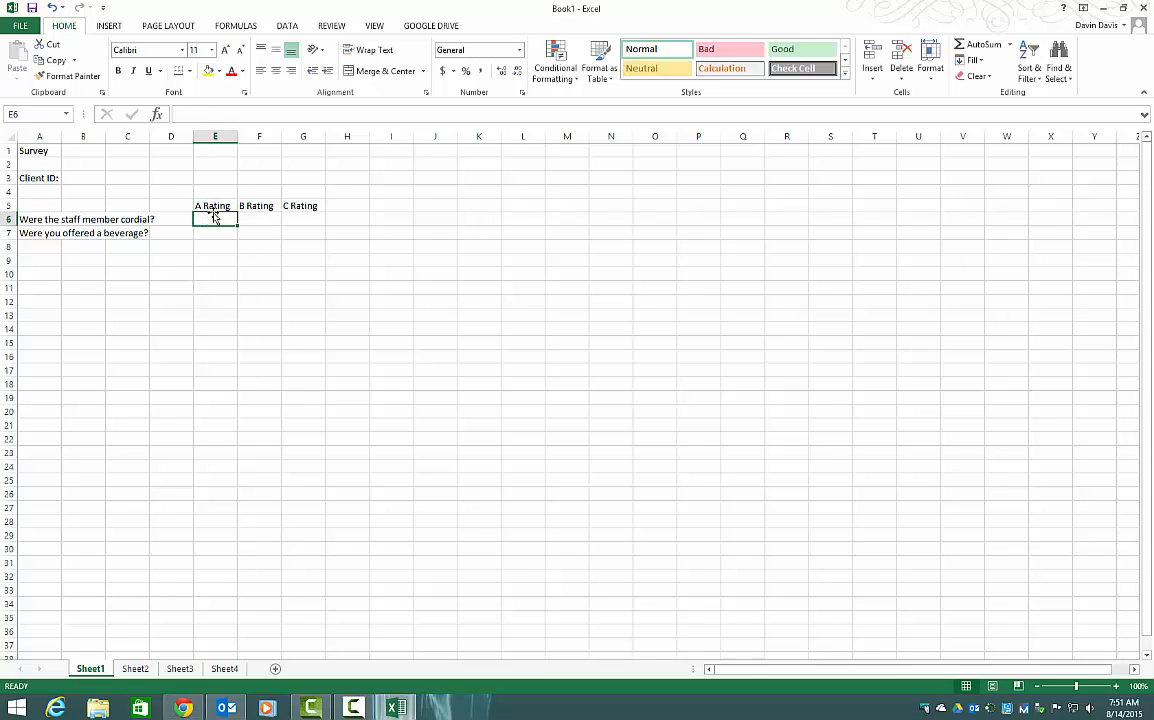
- Clear the "A Rating" heading from cell E5 and undo the deletion
{"action": "left_click", "coordinate": [216, 204]}
{"action": "key", "text": "Delete"}
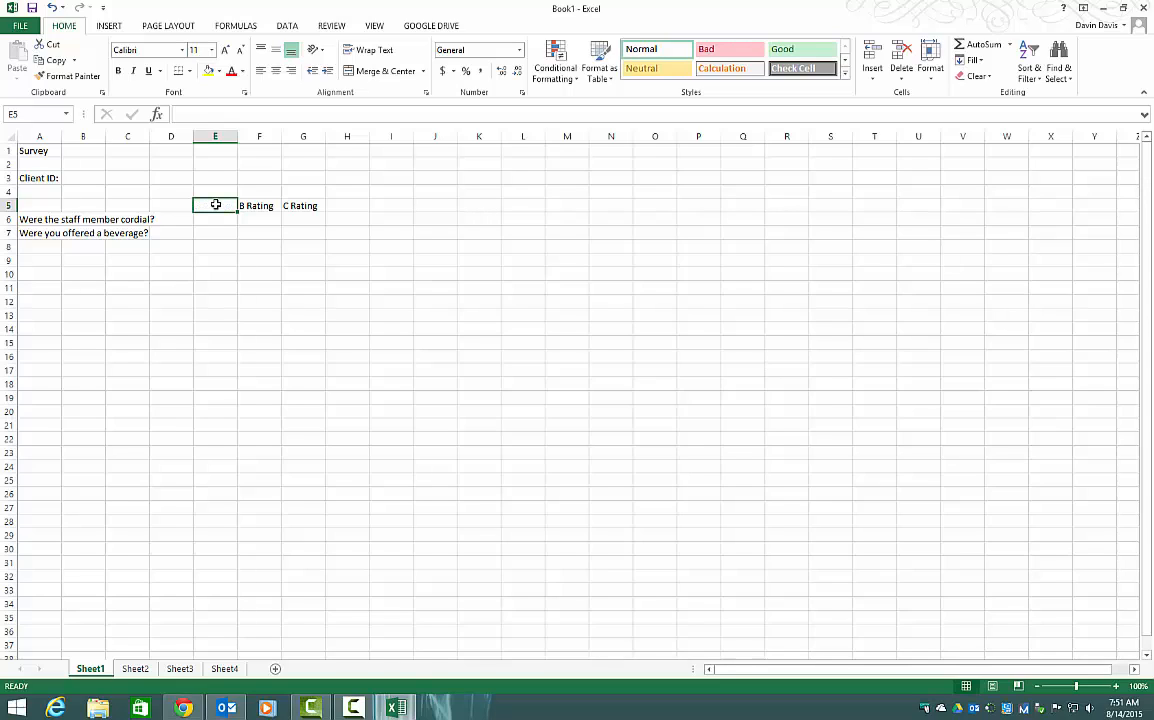
{"action": "key", "text": "ctrl+z"}
- Remove only the word "Rating" from the heading in cell E5, and undo that edit
{"action": "double_click", "coordinate": [226, 205]}
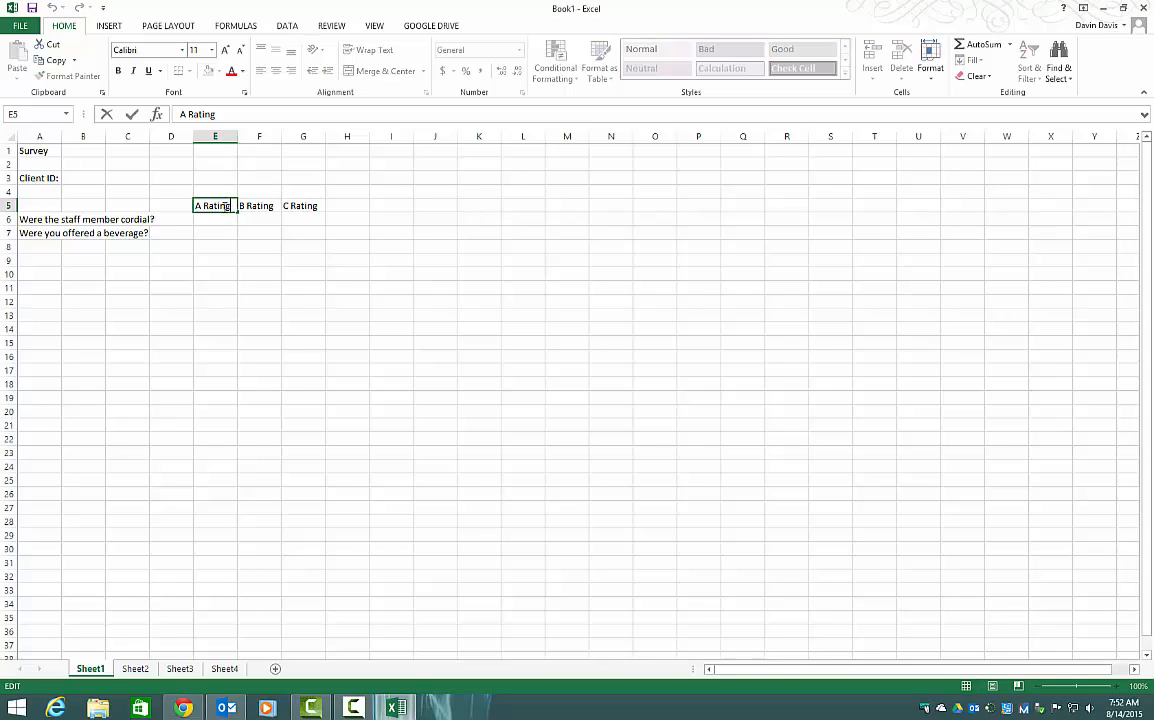
{"action": "double_click", "coordinate": [222, 205]}
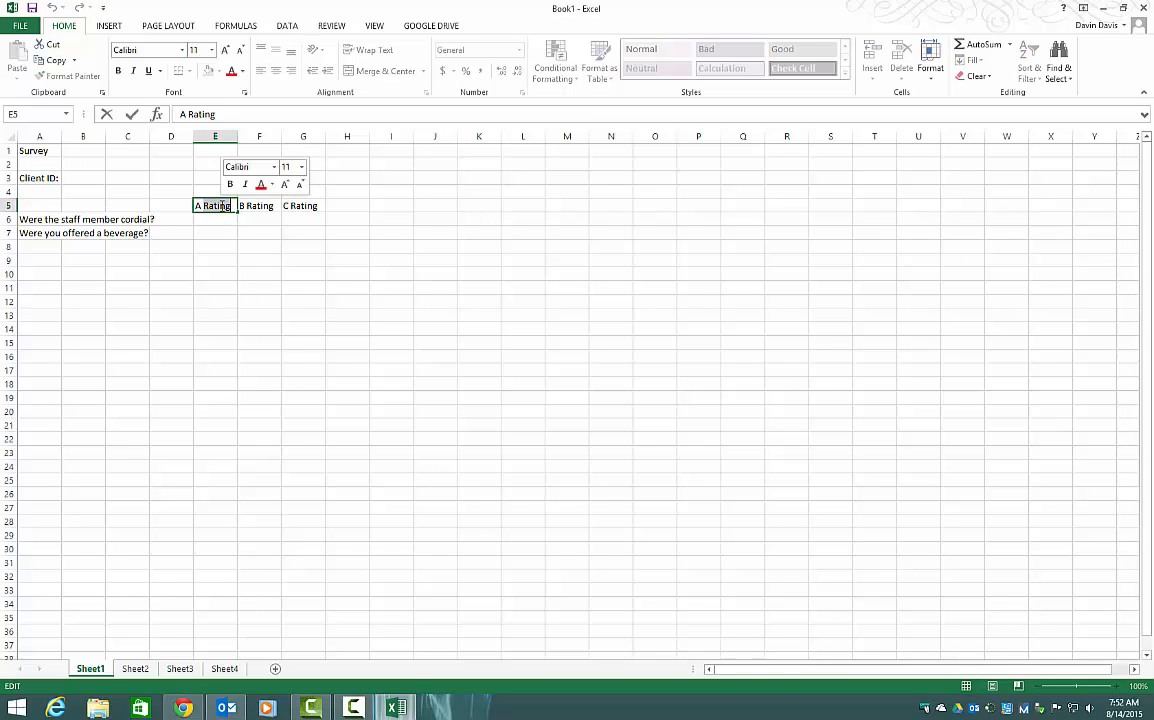
{"action": "key", "text": "BackSpace"}
{"action": "left_click", "coordinate": [236, 233]}
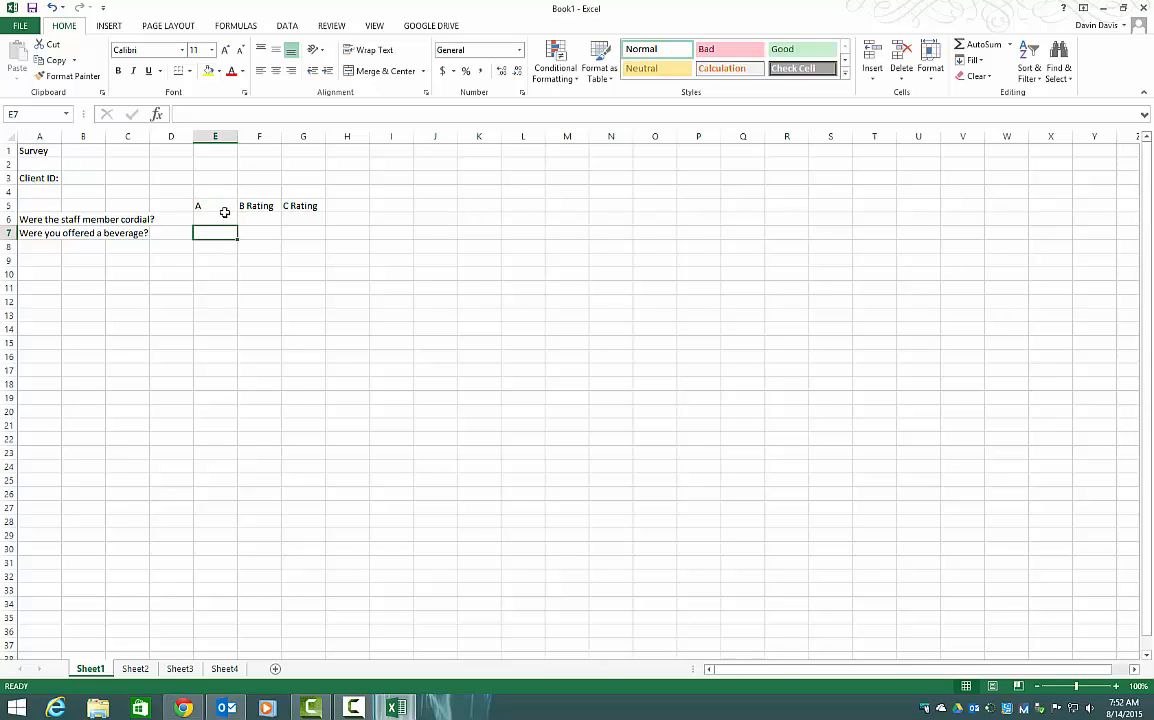
{"action": "left_click", "coordinate": [222, 204]}
{"action": "left_click", "coordinate": [51, 7]}
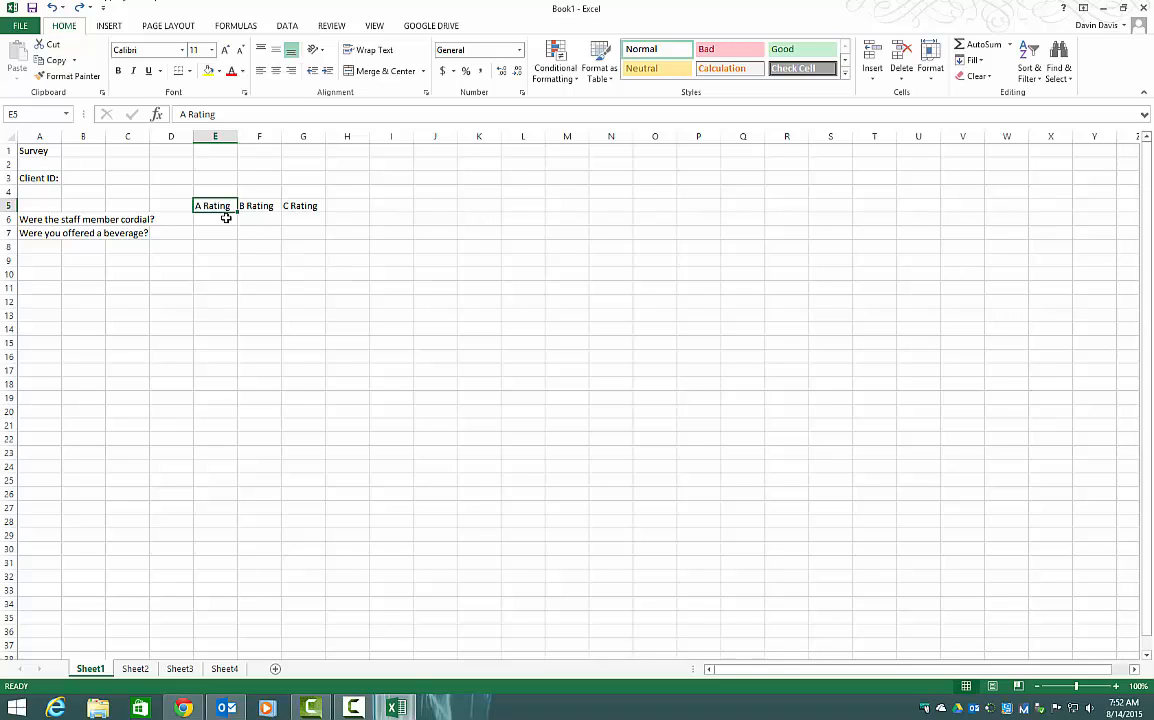
- Format the three rating headings in E5:G5 as bold with a red font colour
{"action": "left_click_drag", "start_coordinate": [203, 203], "coordinate": [302, 205]}
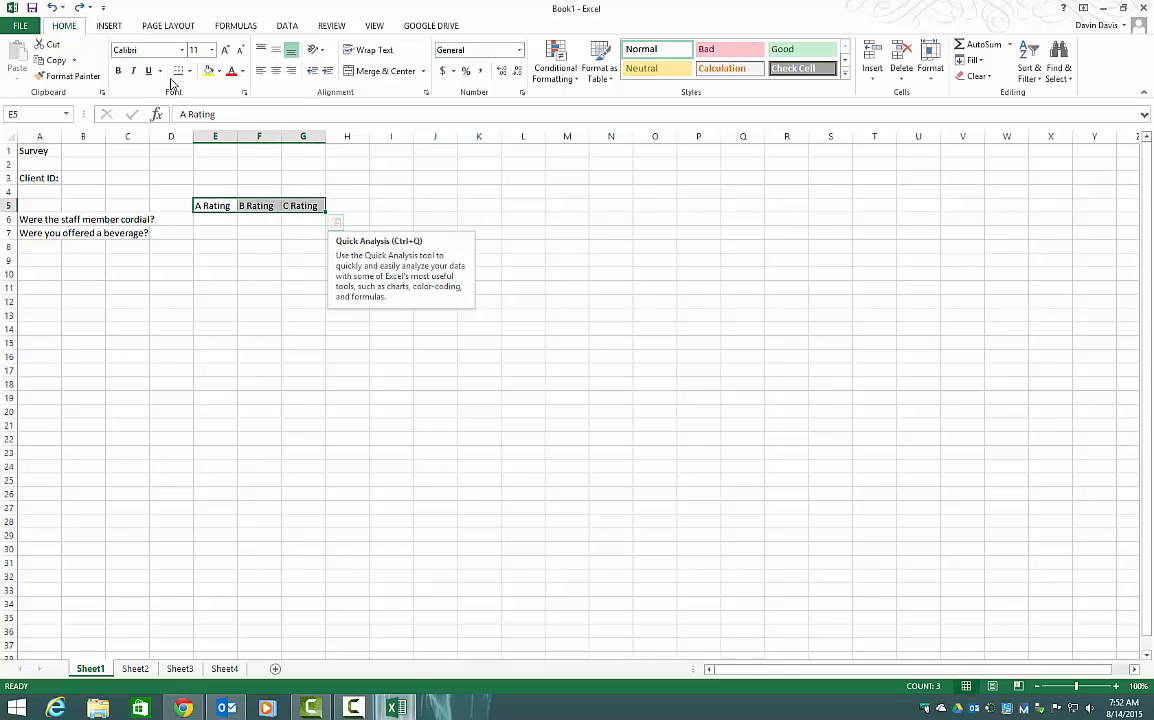
{"action": "left_click", "coordinate": [118, 72]}
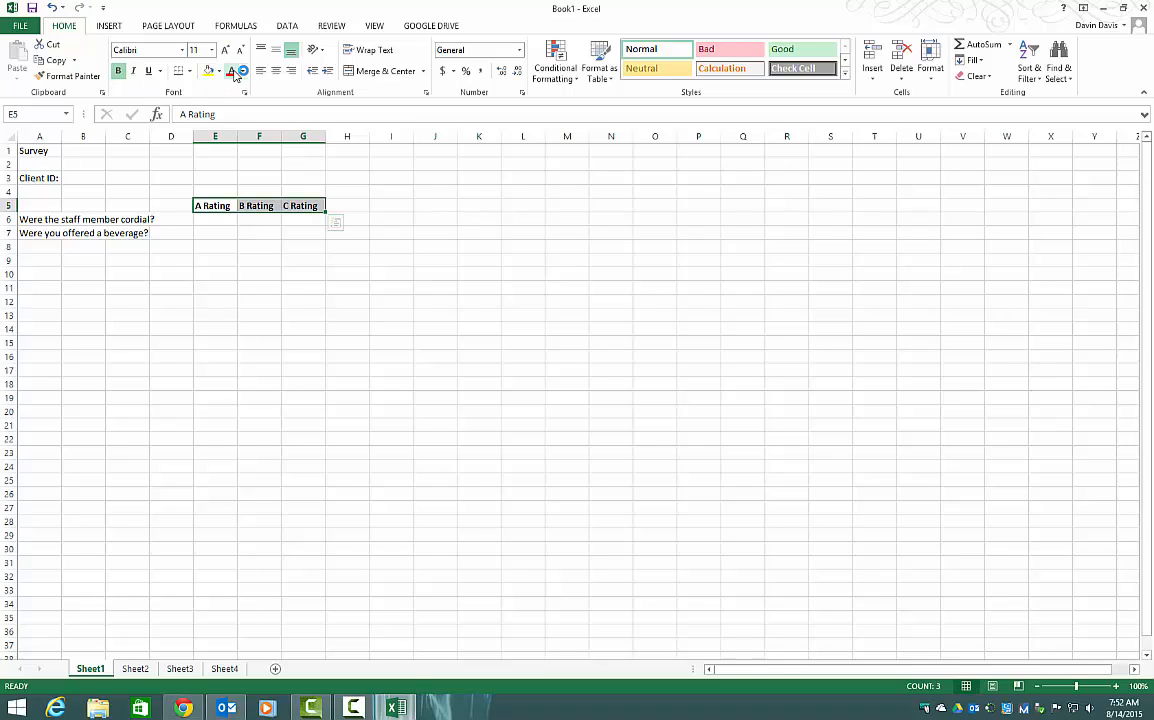
{"action": "left_click", "coordinate": [233, 72]}
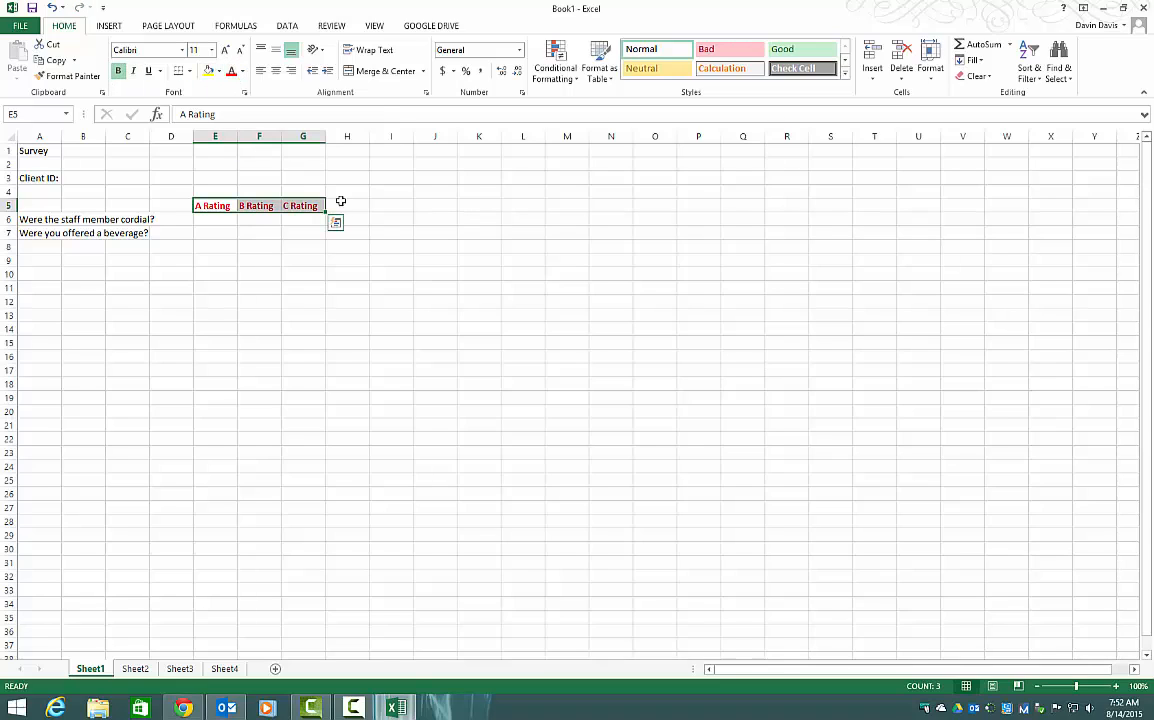
{"action": "left_click", "coordinate": [325, 284]}
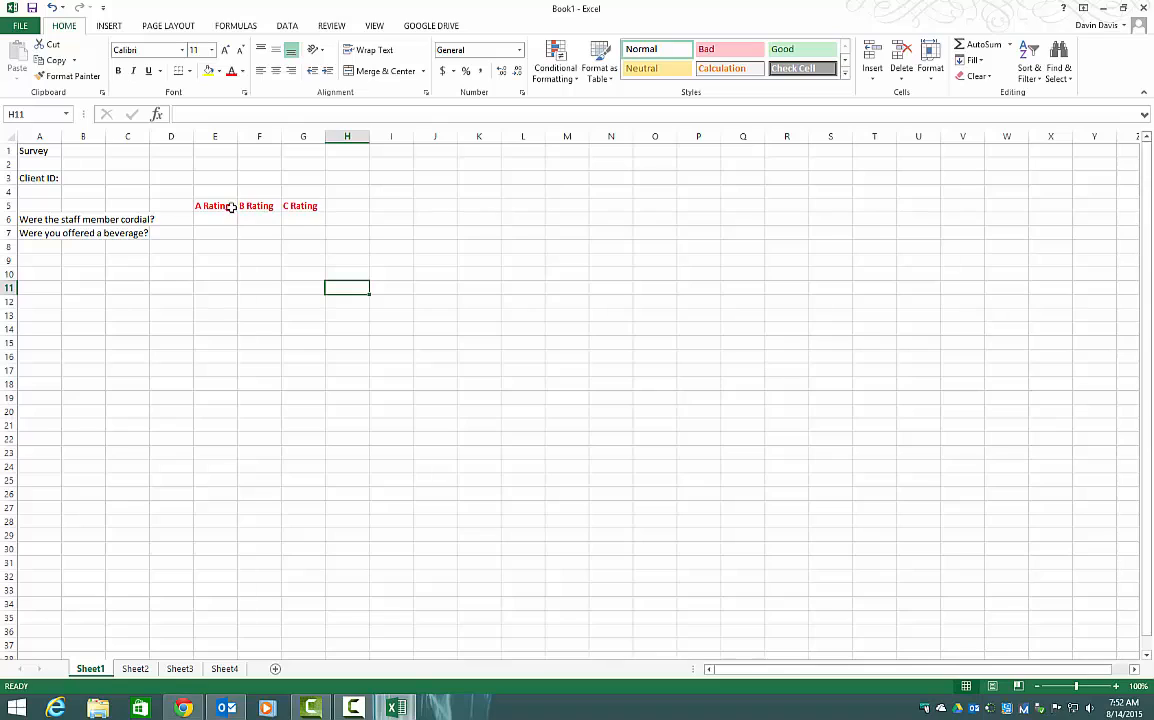
- Delete the contents of the three rating heading cells E5:G5
{"action": "left_click_drag", "start_coordinate": [213, 205], "coordinate": [292, 208]}
{"action": "key", "text": "Delete"}
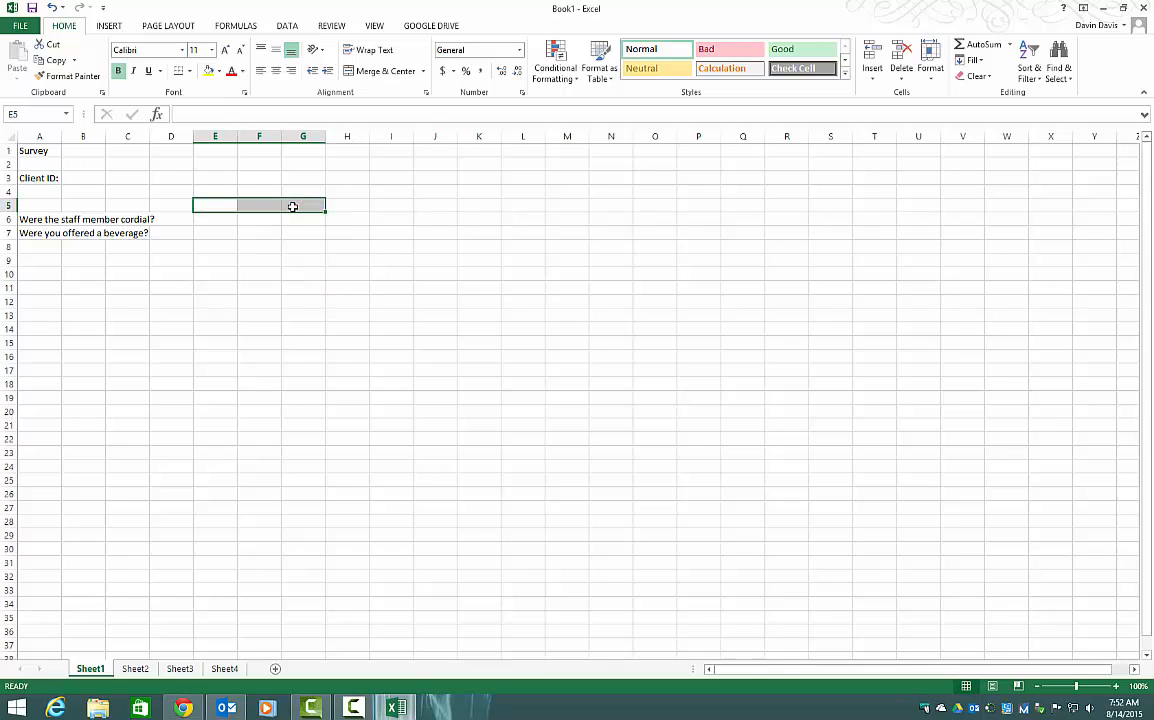
{"action": "left_click", "coordinate": [291, 316]}
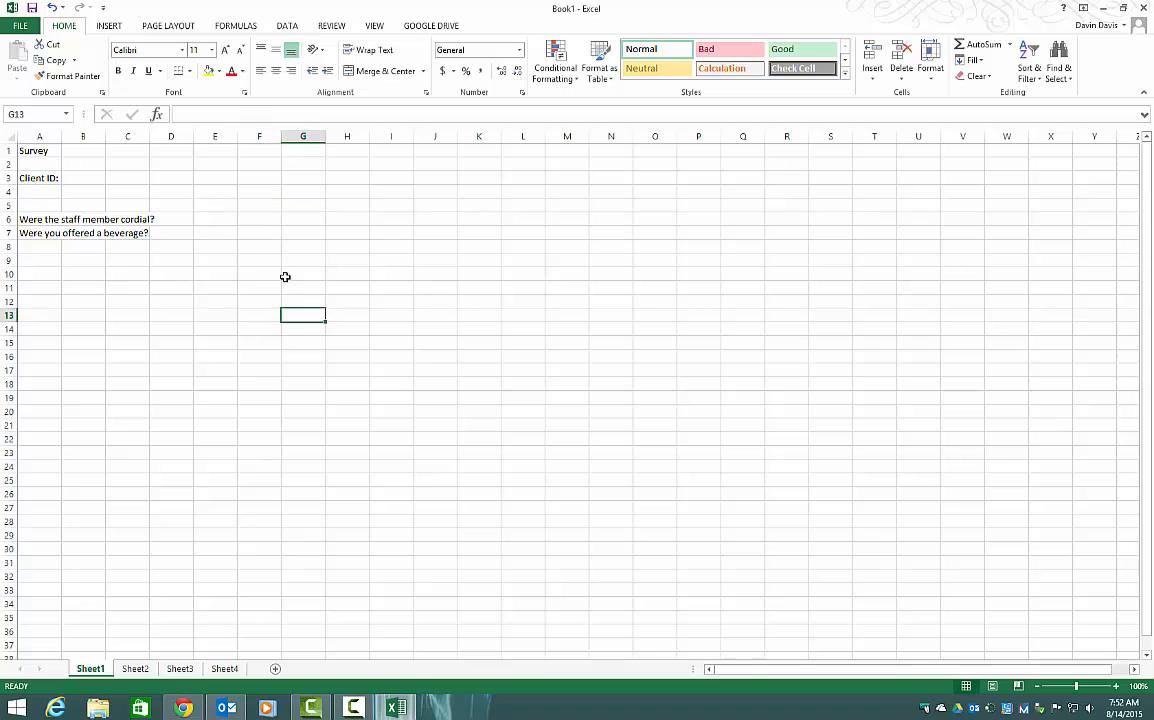
- Enter the sample text "dfd", "df" and "f" in cells E5, F5 and G5
{"action": "left_click", "coordinate": [221, 203]}
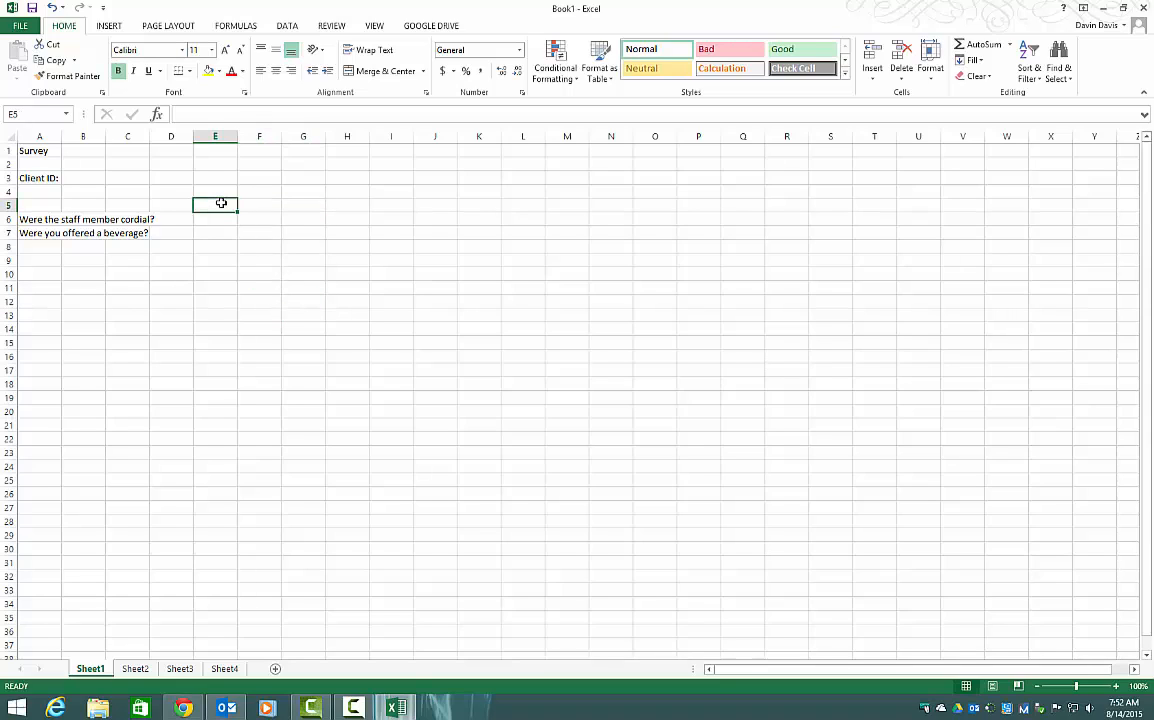
{"action": "type", "text": "dfd"}
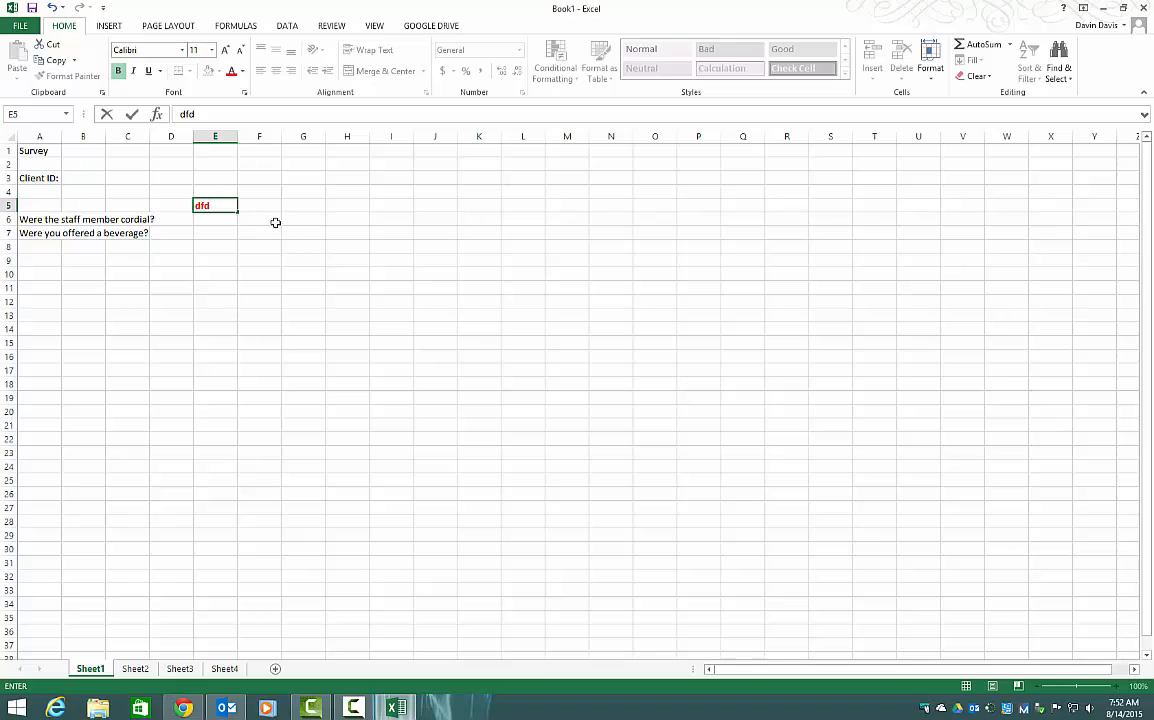
{"action": "left_click", "coordinate": [258, 204]}
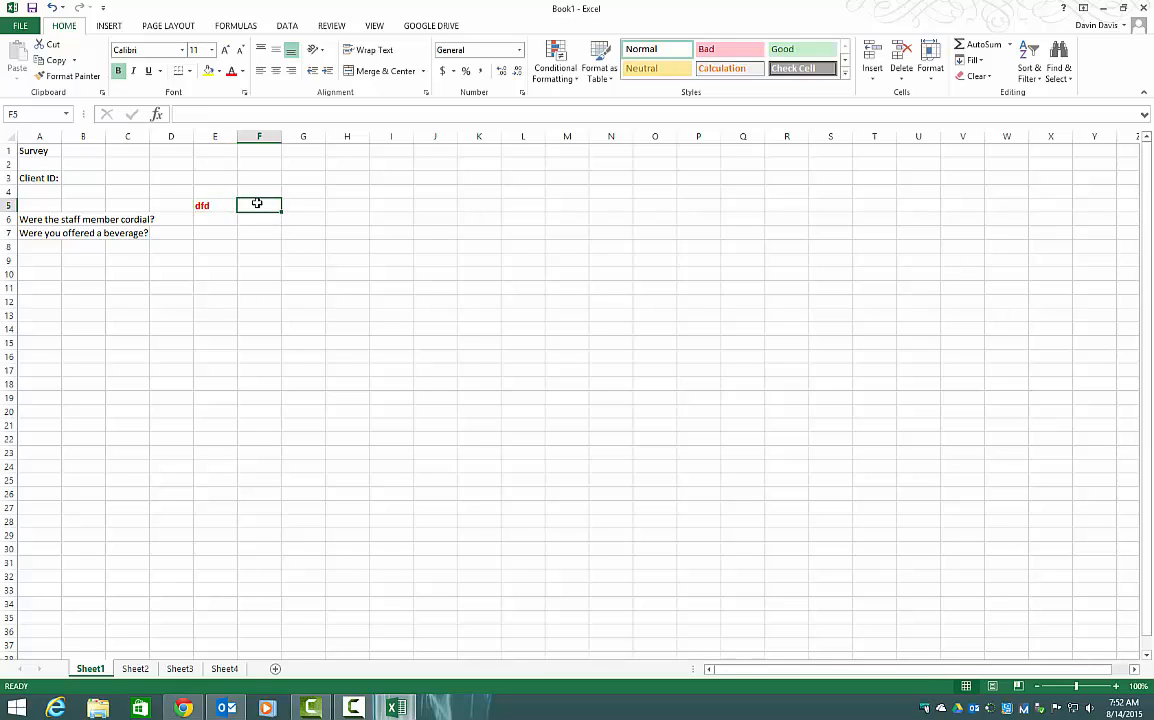
{"action": "type", "text": "df"}
{"action": "left_click", "coordinate": [291, 204]}
{"action": "type", "text": "f"}
{"action": "left_click", "coordinate": [381, 214]}
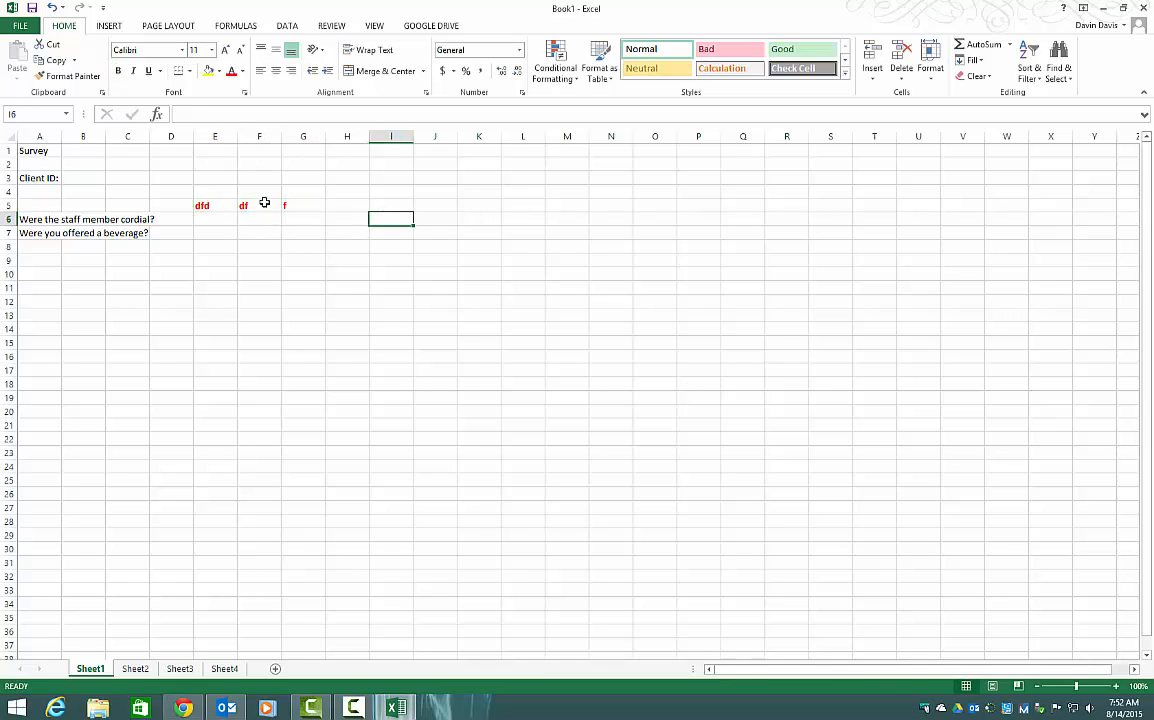
- Clear the formats of cells E5:G5, and clear everything else in them with Clear All
{"action": "left_click_drag", "start_coordinate": [219, 206], "coordinate": [290, 207]}
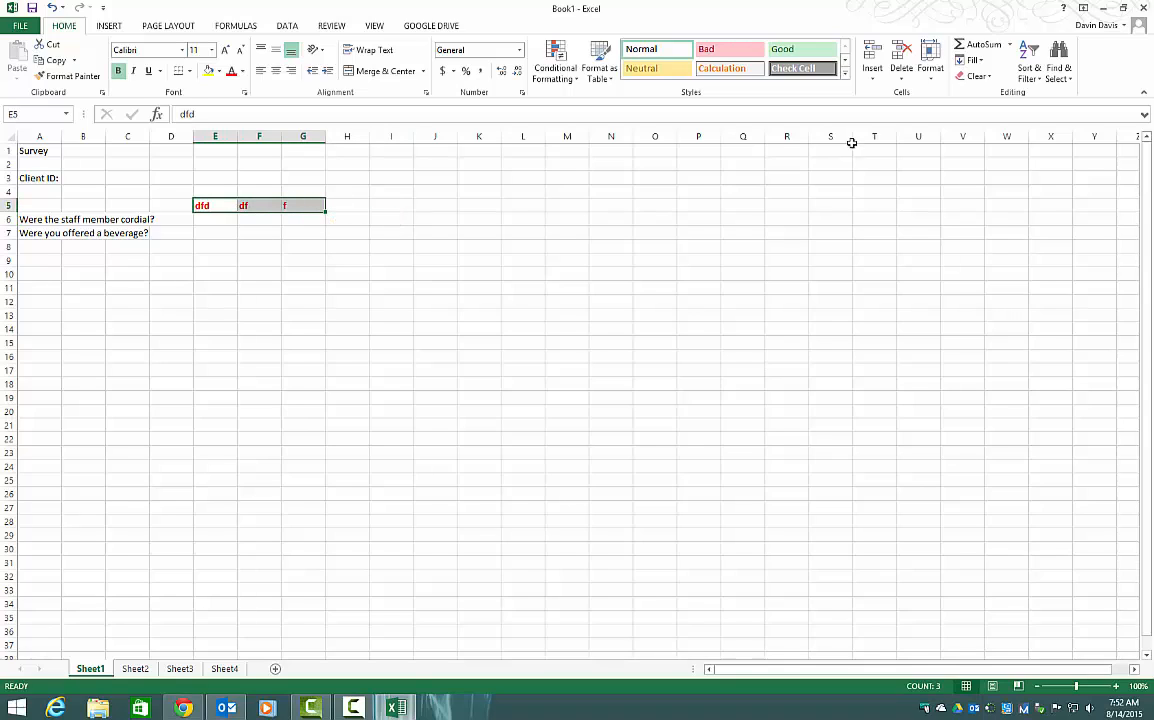
{"action": "left_click", "coordinate": [988, 78]}
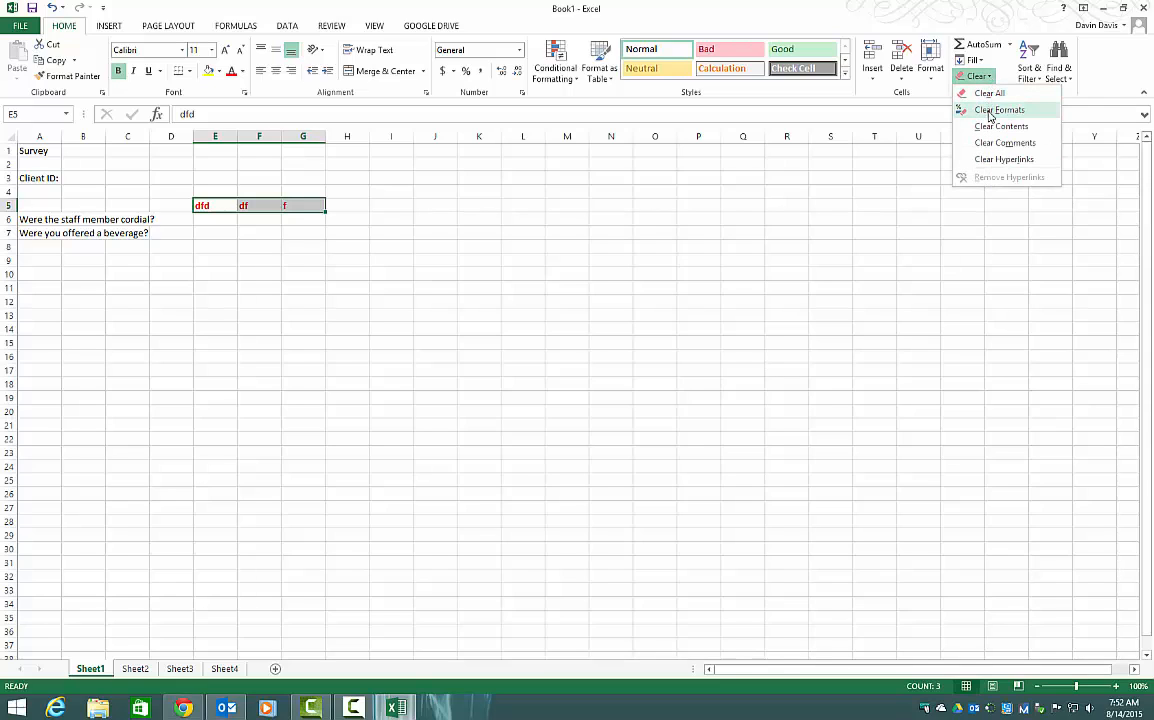
{"action": "left_click", "coordinate": [990, 112]}
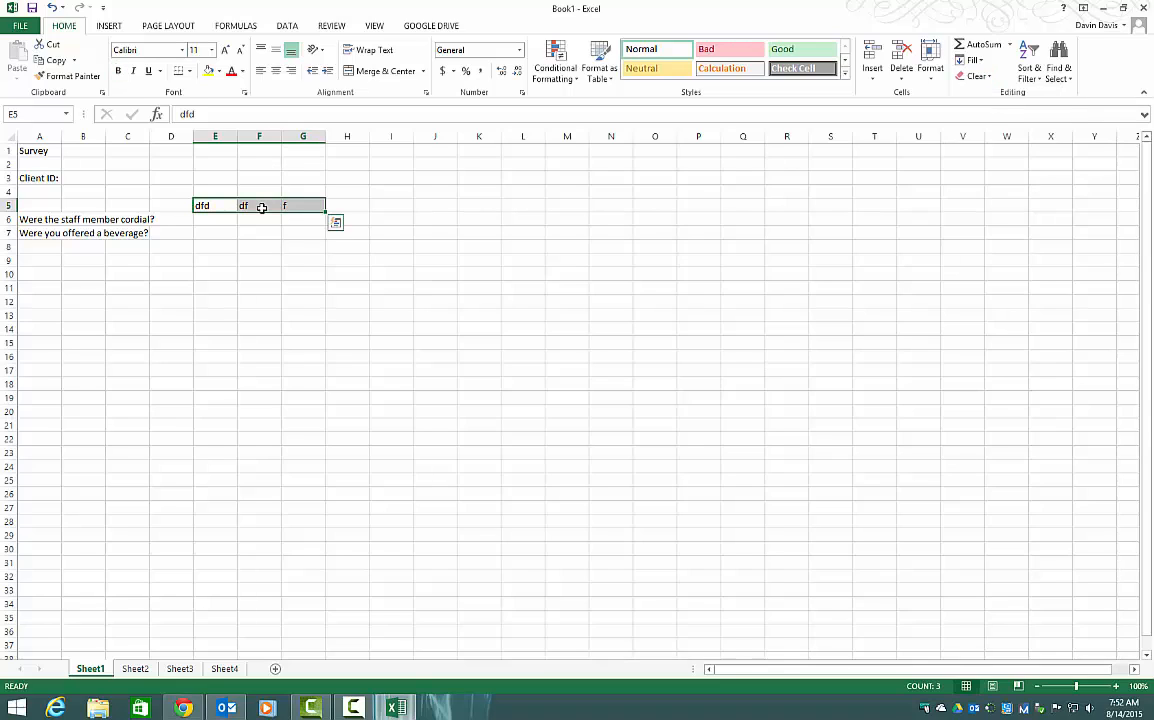
{"action": "left_click", "coordinate": [977, 77]}
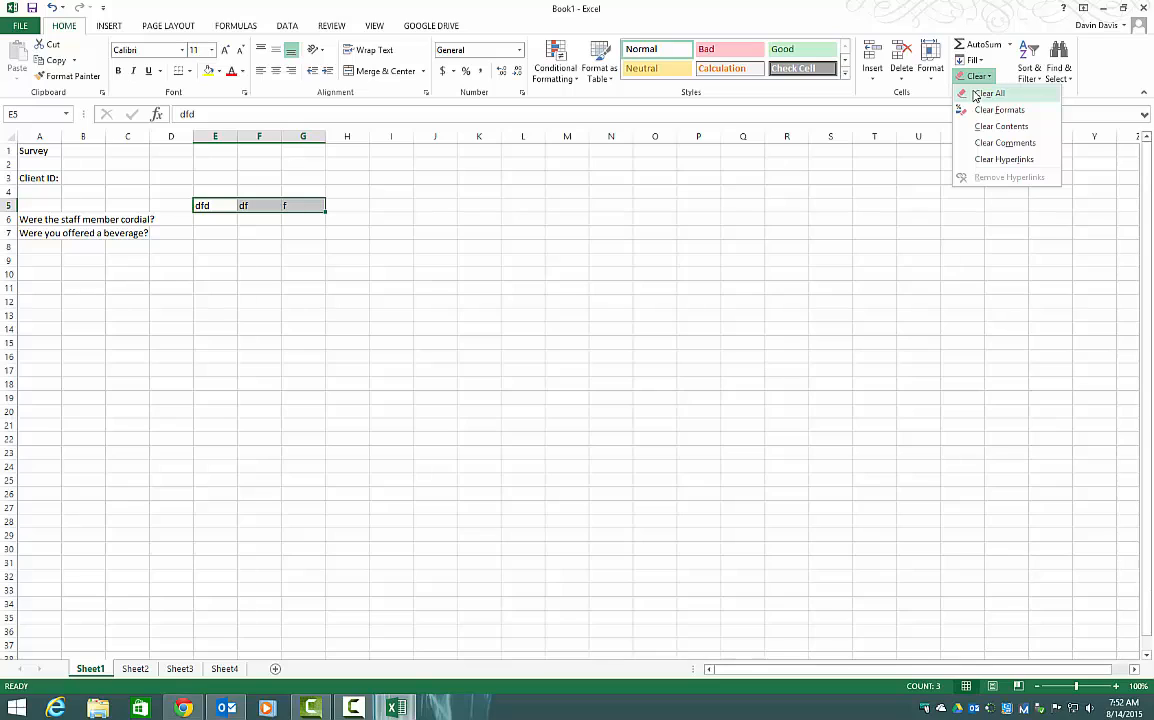
{"action": "left_click", "coordinate": [977, 94]}
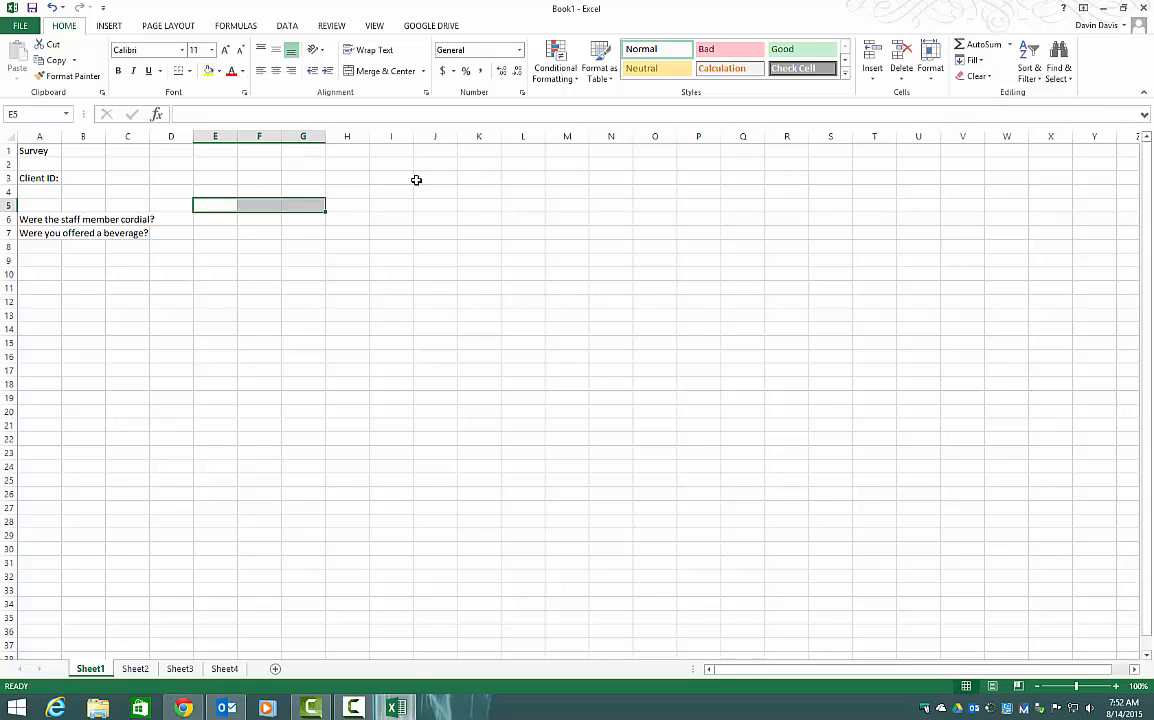
- Insert a page header on the sheet and enter "Name" in its left section
{"action": "left_click", "coordinate": [231, 204]}
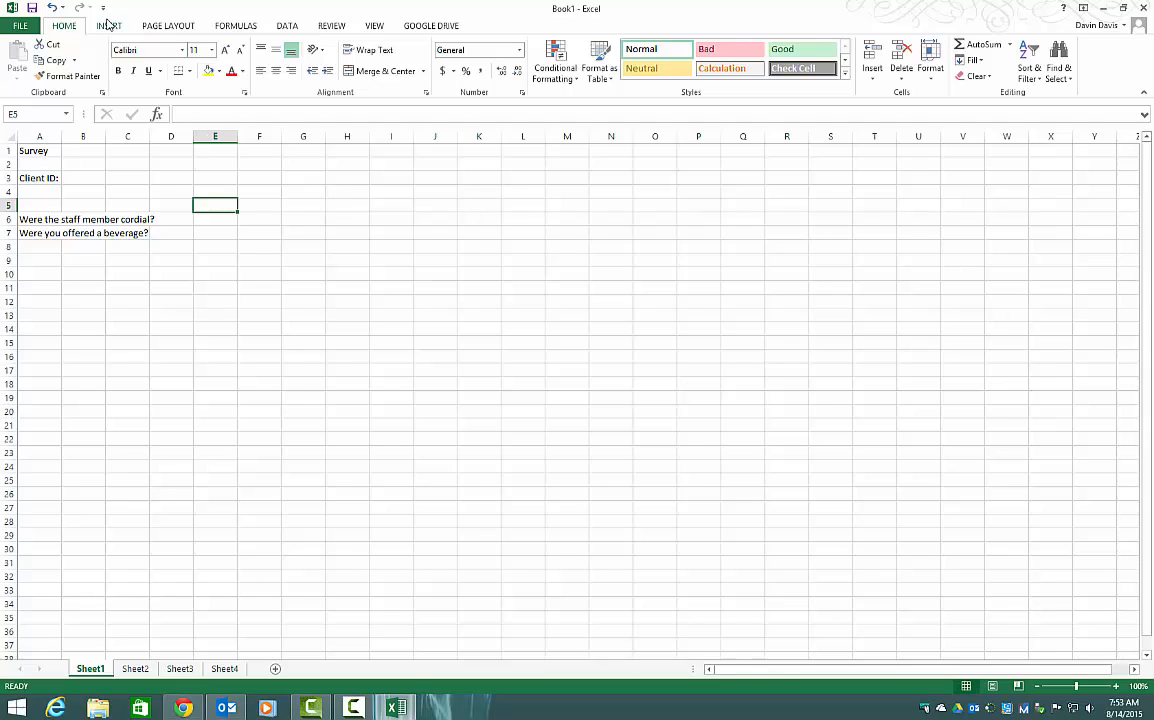
{"action": "left_click", "coordinate": [109, 26]}
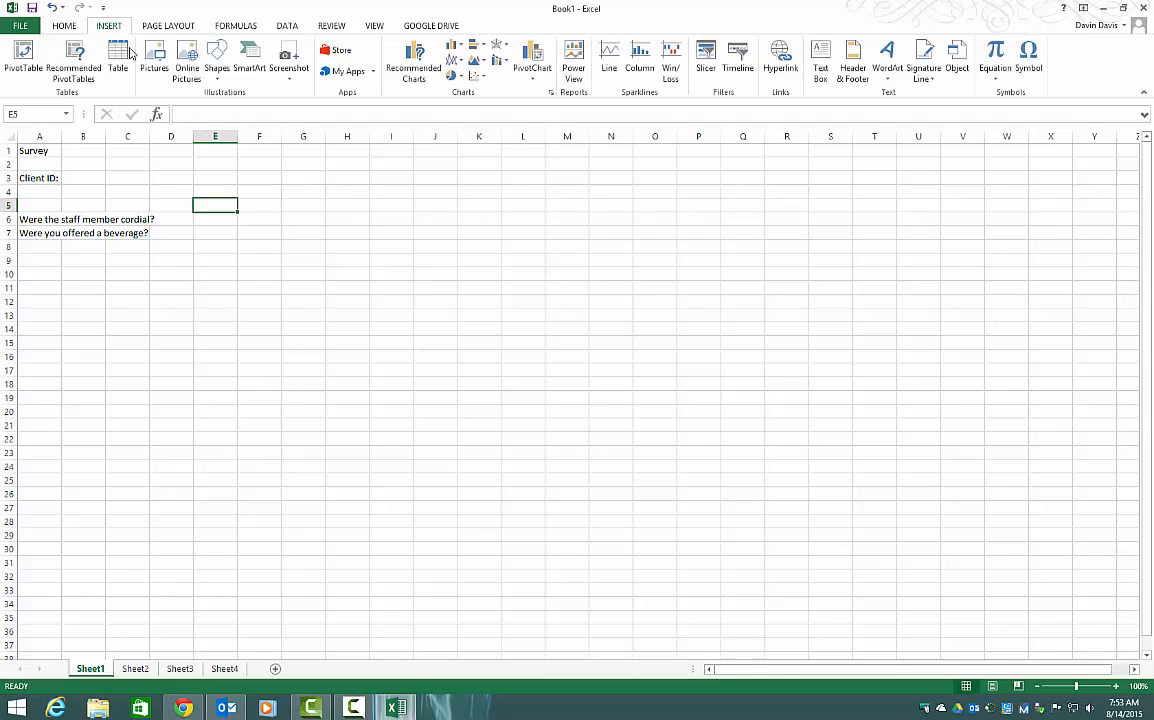
{"action": "left_click", "coordinate": [853, 68]}
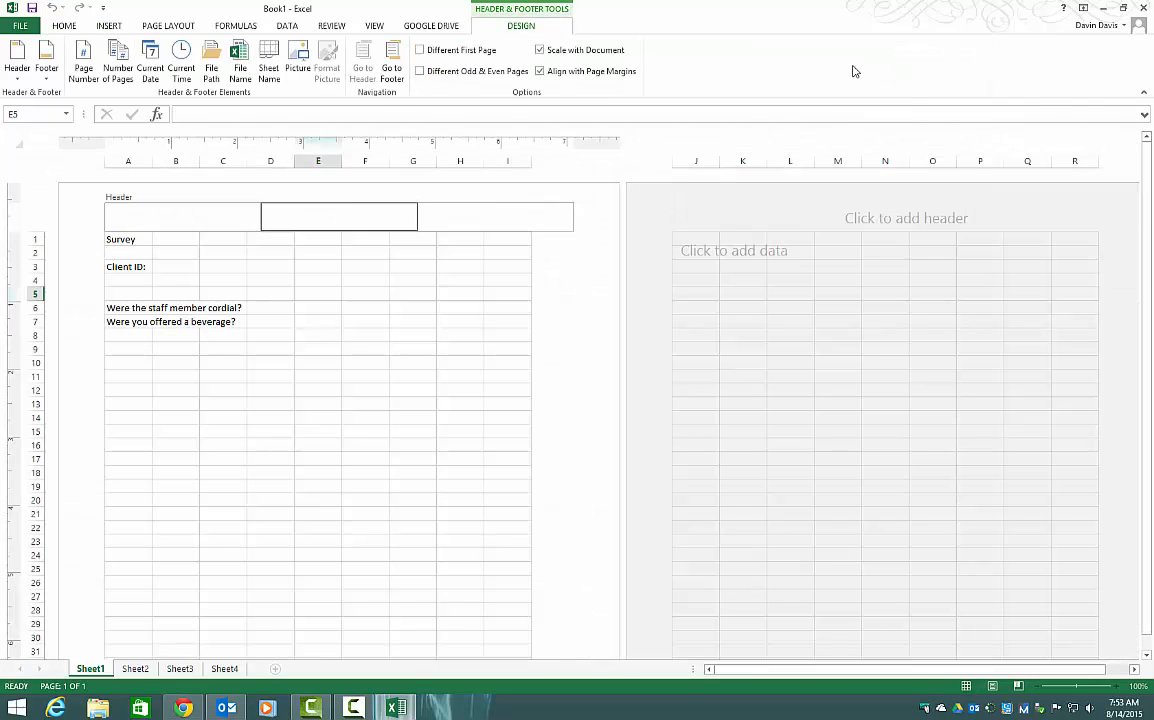
{"action": "left_click", "coordinate": [172, 216]}
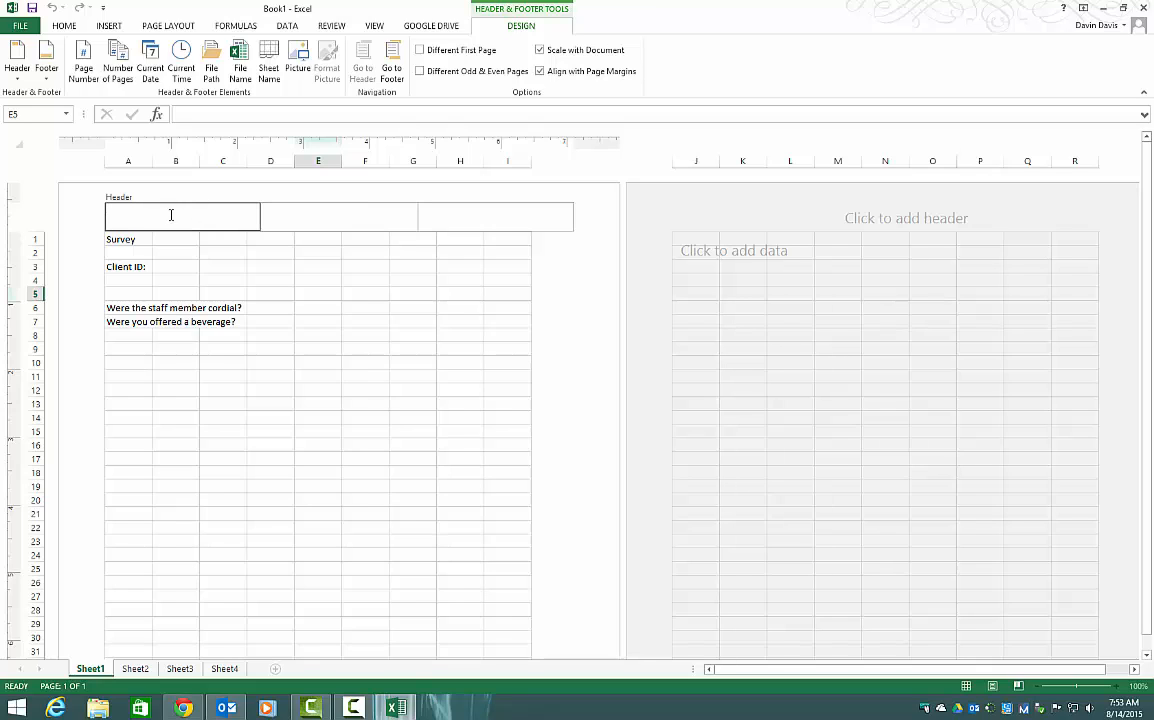
{"action": "type", "text": "Name"}
{"action": "key", "text": "Tab"}
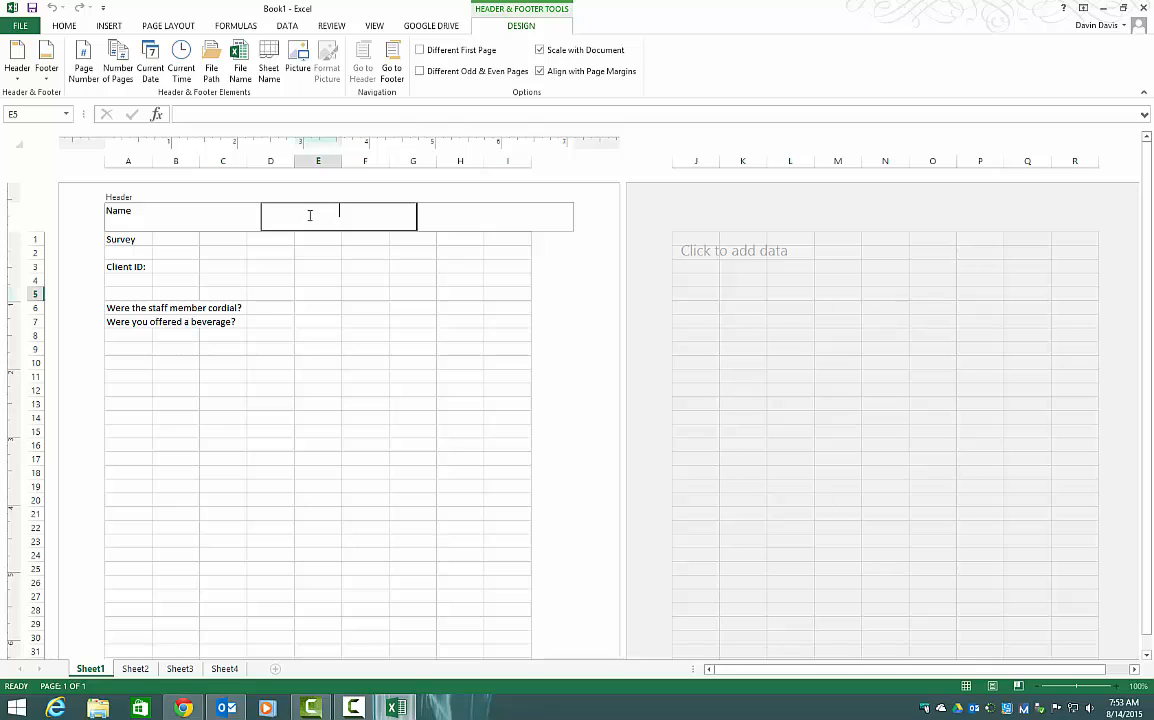
- Insert the current date in the header's center section and enter "Project 15" in its right section
{"action": "left_click", "coordinate": [150, 58]}
{"action": "left_click_drag", "start_coordinate": [326, 210], "coordinate": [517, 217]}
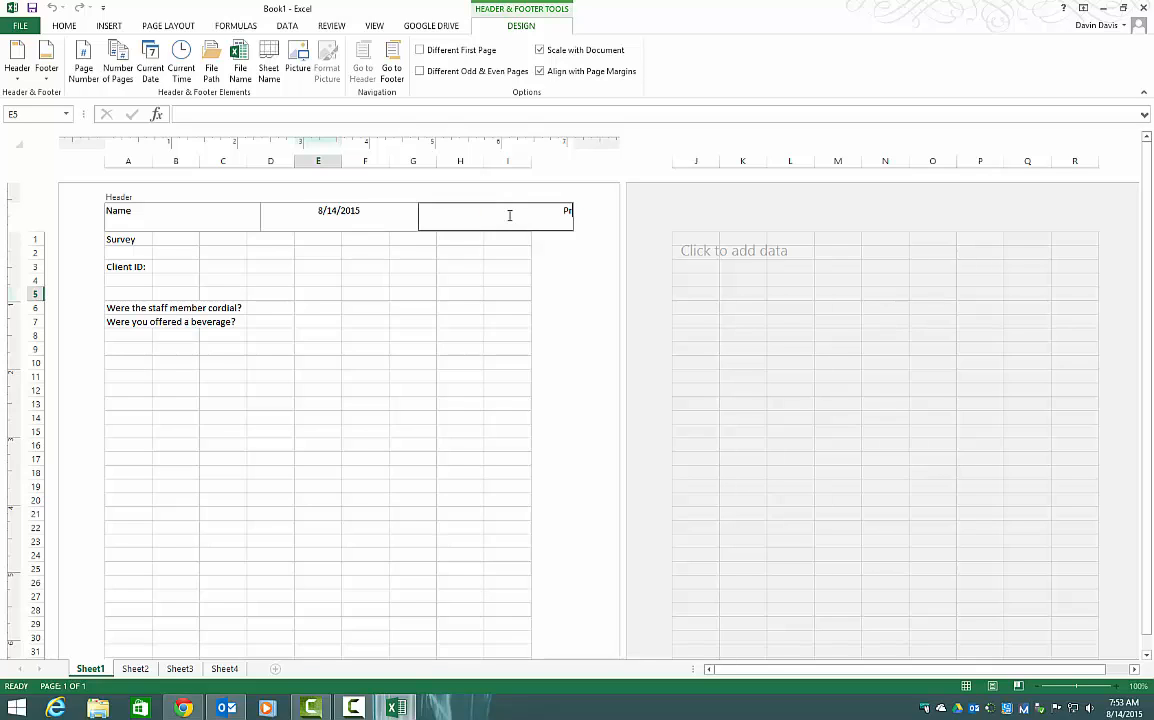
{"action": "type", "text": "Project 15"}
{"action": "left_click", "coordinate": [383, 265]}
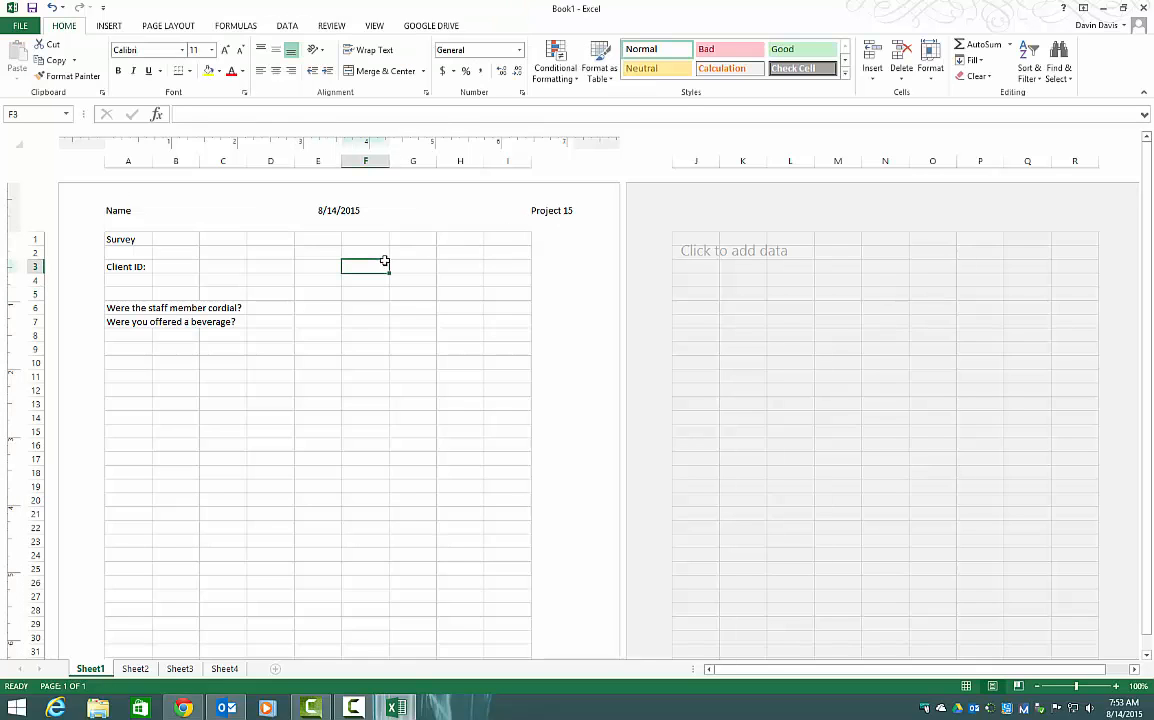
- Reopen the header's center section for editing and examine the preset footers and headers on offer
{"action": "left_click", "coordinate": [373, 211]}
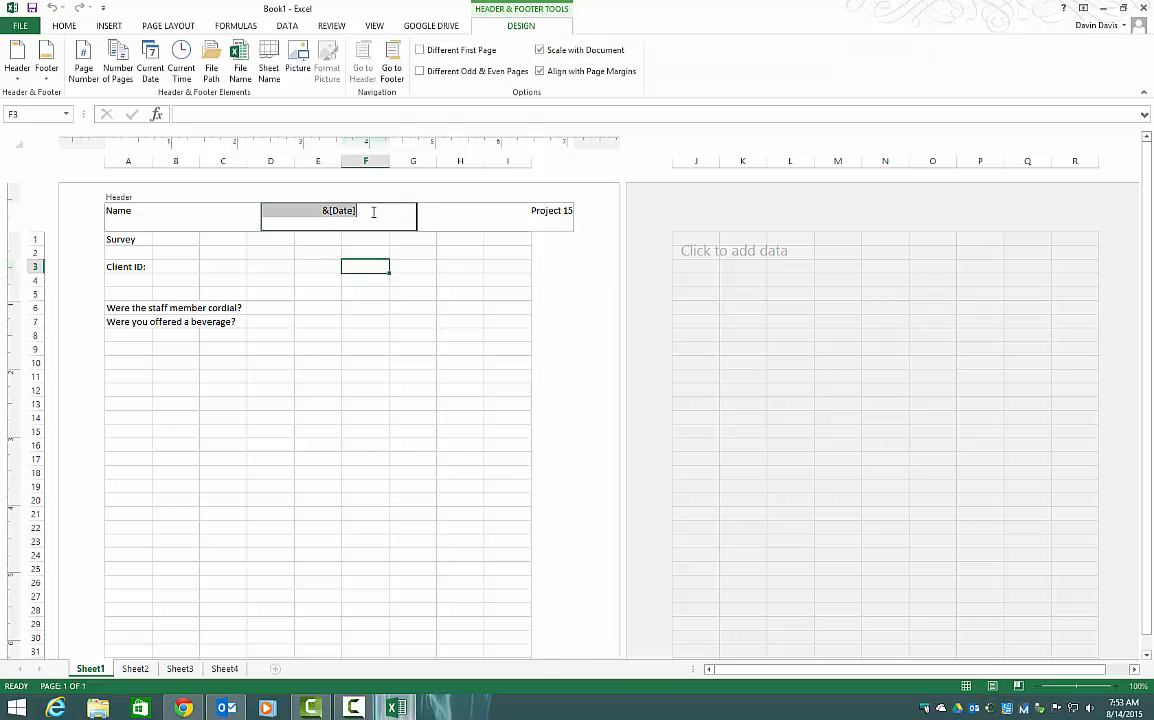
{"action": "left_click", "coordinate": [393, 313]}
{"action": "left_click", "coordinate": [381, 220]}
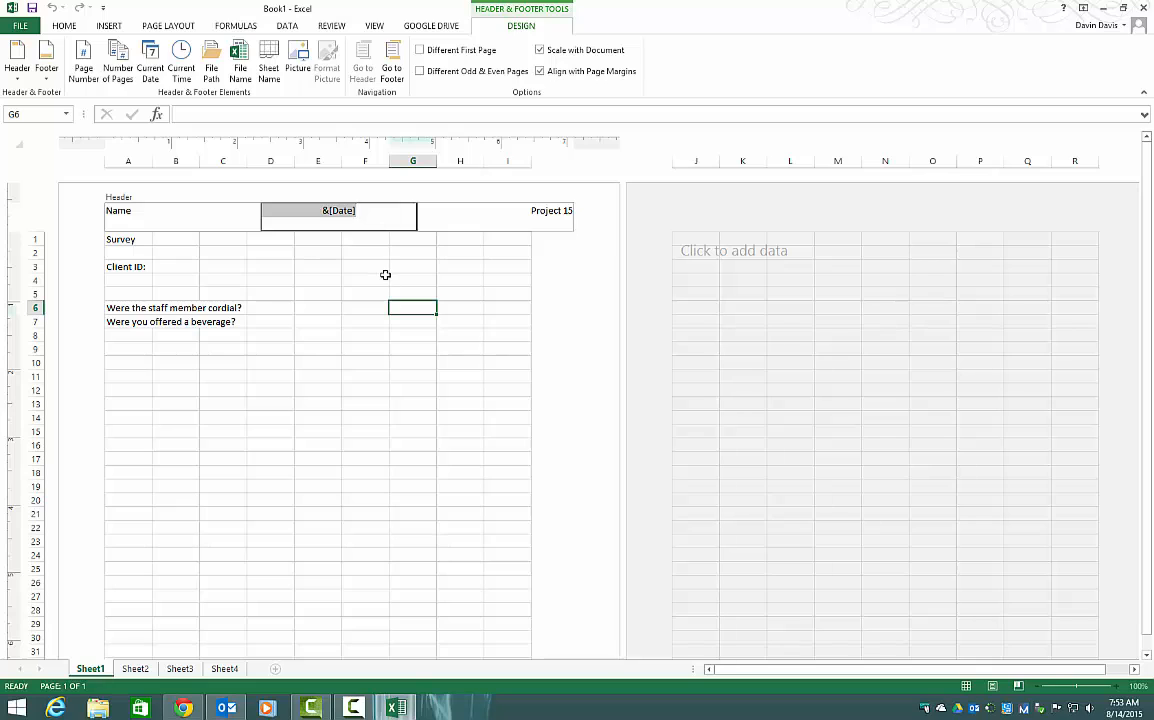
{"action": "left_click", "coordinate": [384, 276]}
{"action": "left_click", "coordinate": [384, 220]}
{"action": "left_click", "coordinate": [381, 252]}
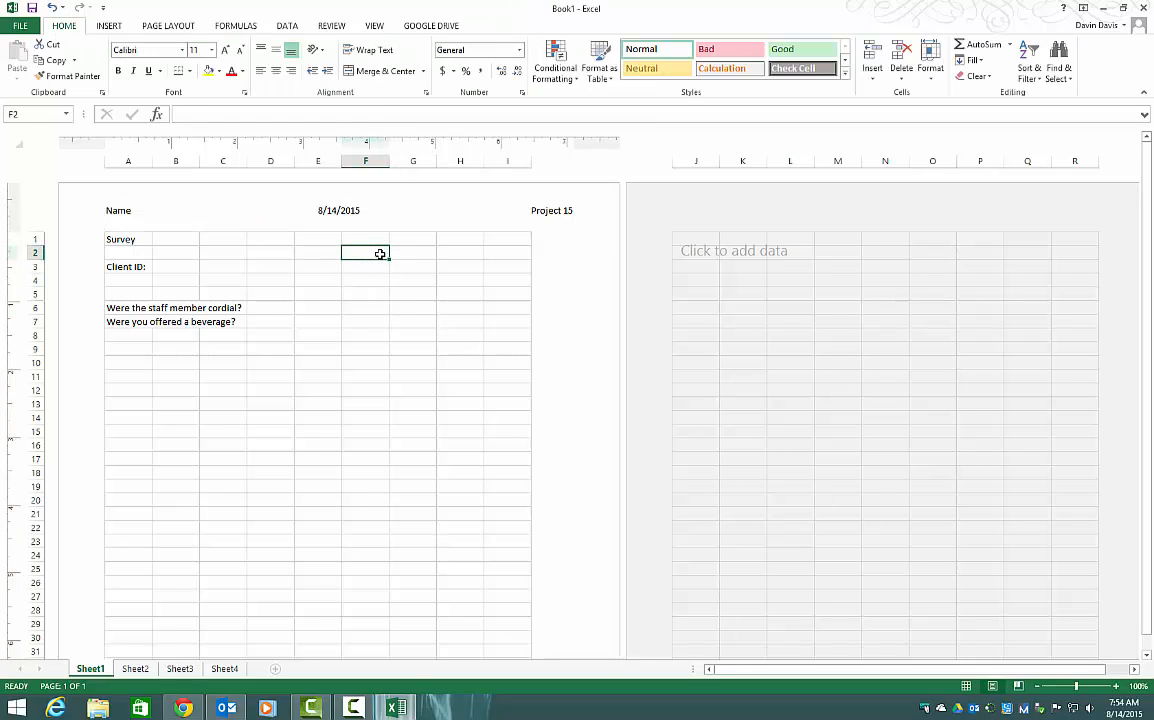
{"action": "left_click", "coordinate": [387, 216]}
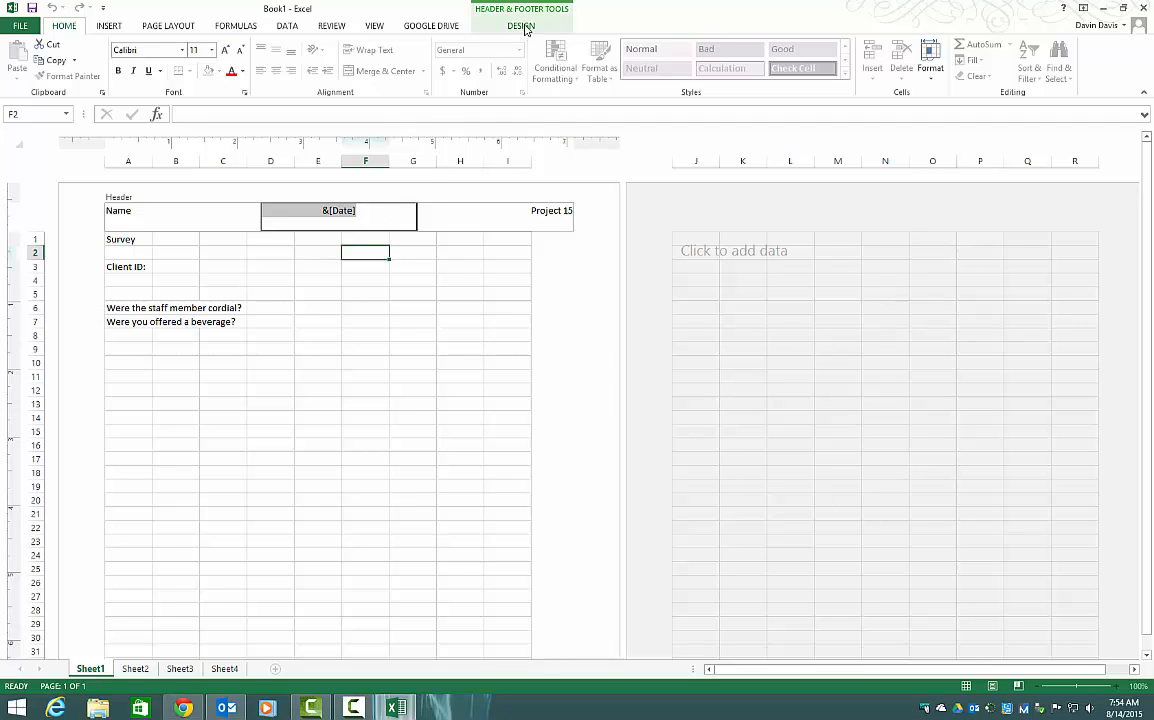
{"action": "left_click", "coordinate": [478, 27]}
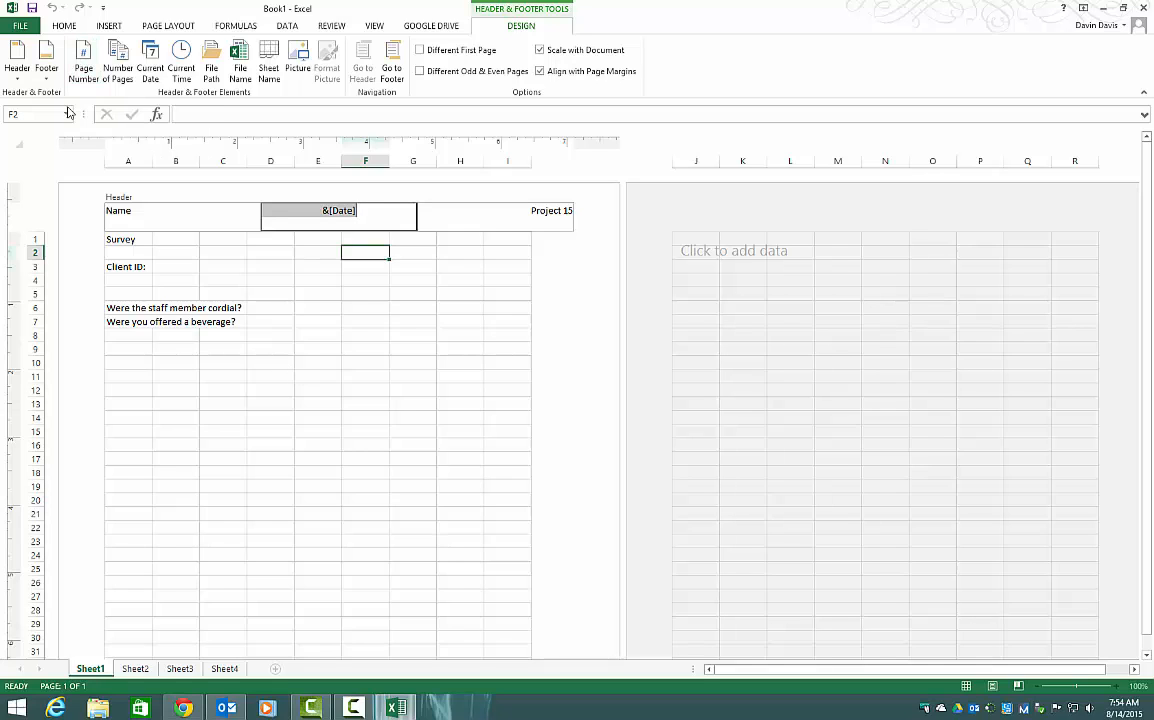
{"action": "left_click", "coordinate": [47, 70]}
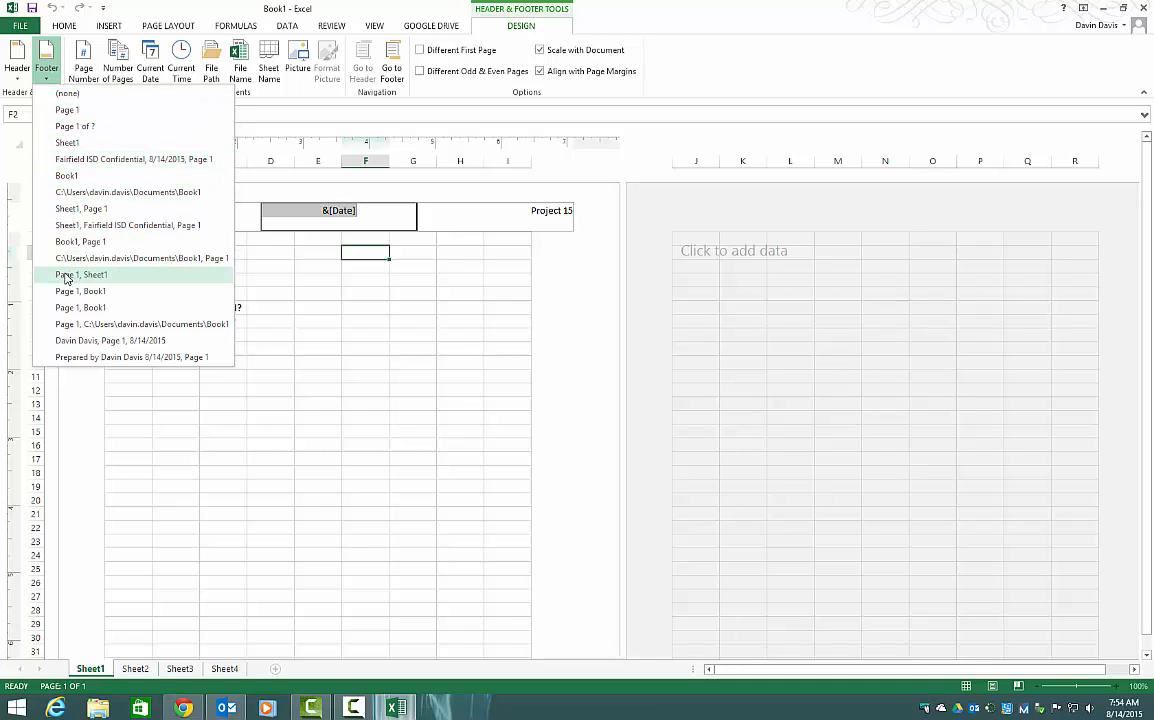
{"action": "left_click", "coordinate": [18, 68]}
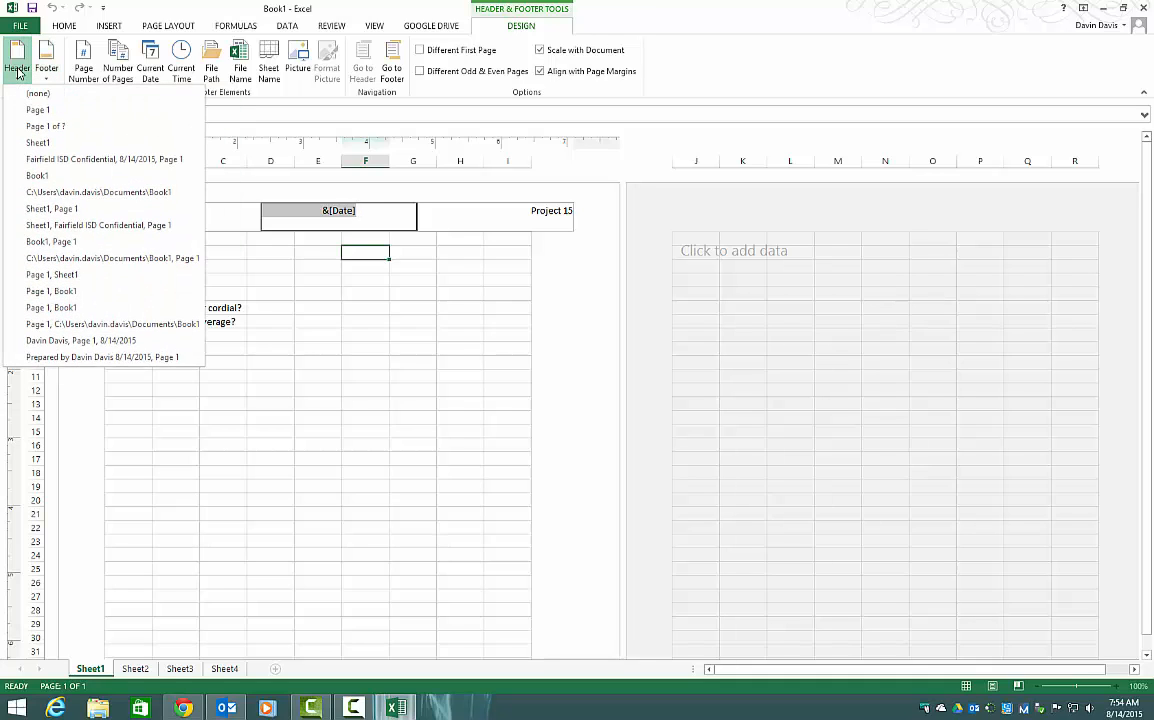
{"action": "left_click", "coordinate": [307, 386]}
{"action": "left_click", "coordinate": [310, 391]}
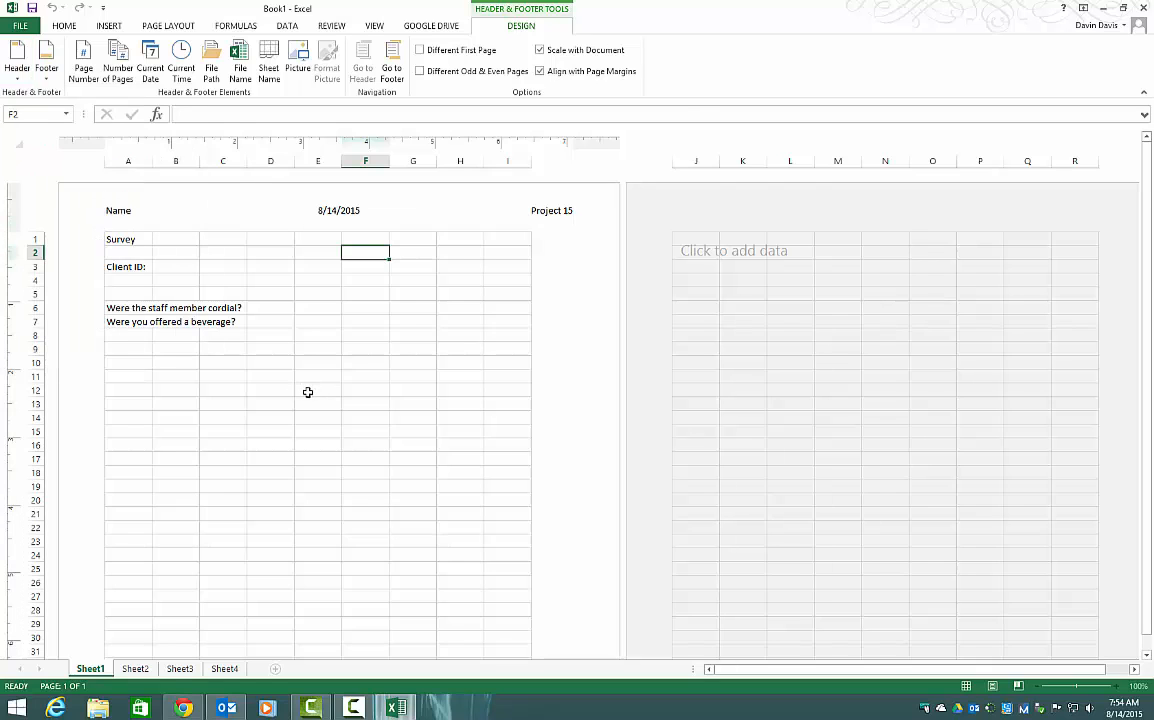
- Insert the page number and the number of pages in the center section of the page footer
{"action": "scroll", "coordinate": [310, 391], "scroll_direction": "down", "scroll_amount": 8}
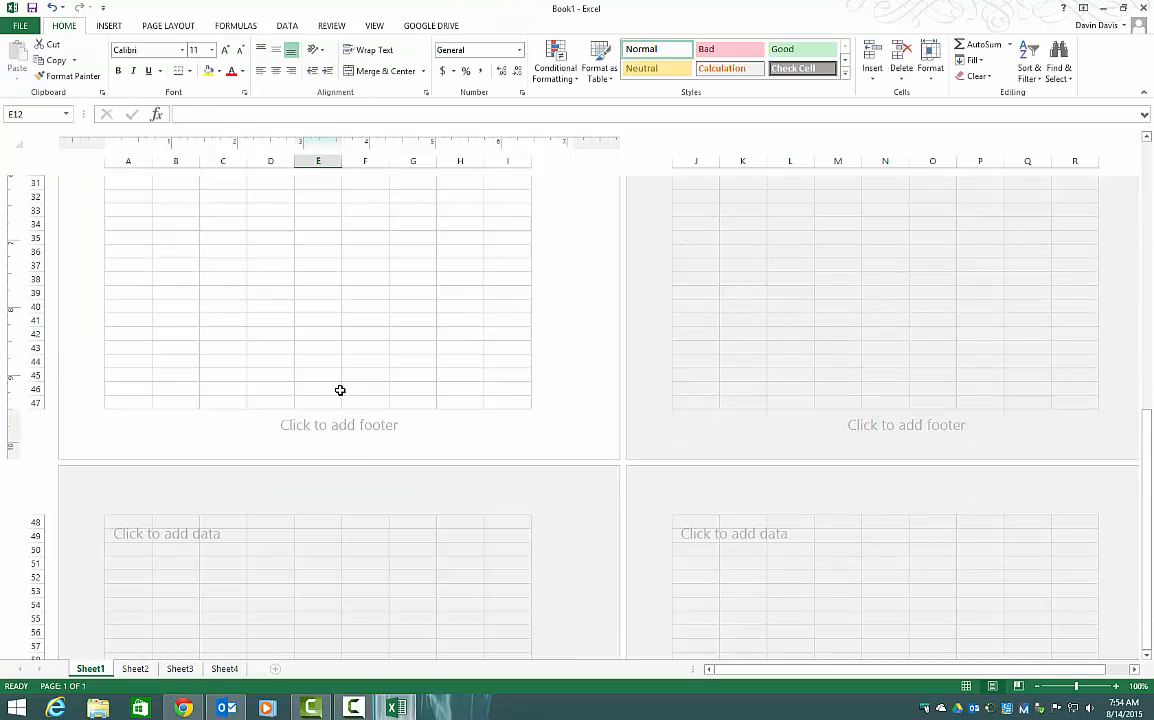
{"action": "scroll", "coordinate": [348, 464], "scroll_direction": "up", "scroll_amount": 9}
{"action": "scroll", "coordinate": [332, 485], "scroll_direction": "up", "scroll_amount": 2}
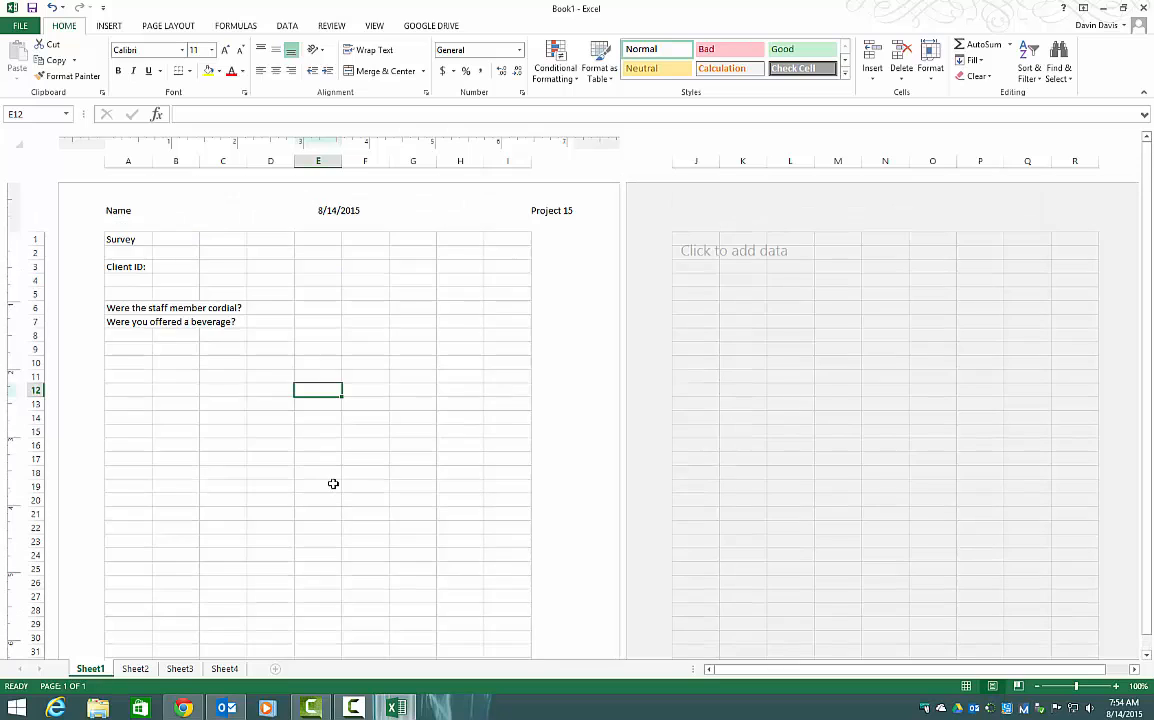
{"action": "scroll", "coordinate": [332, 482], "scroll_direction": "down", "scroll_amount": 9}
{"action": "left_click", "coordinate": [327, 472]}
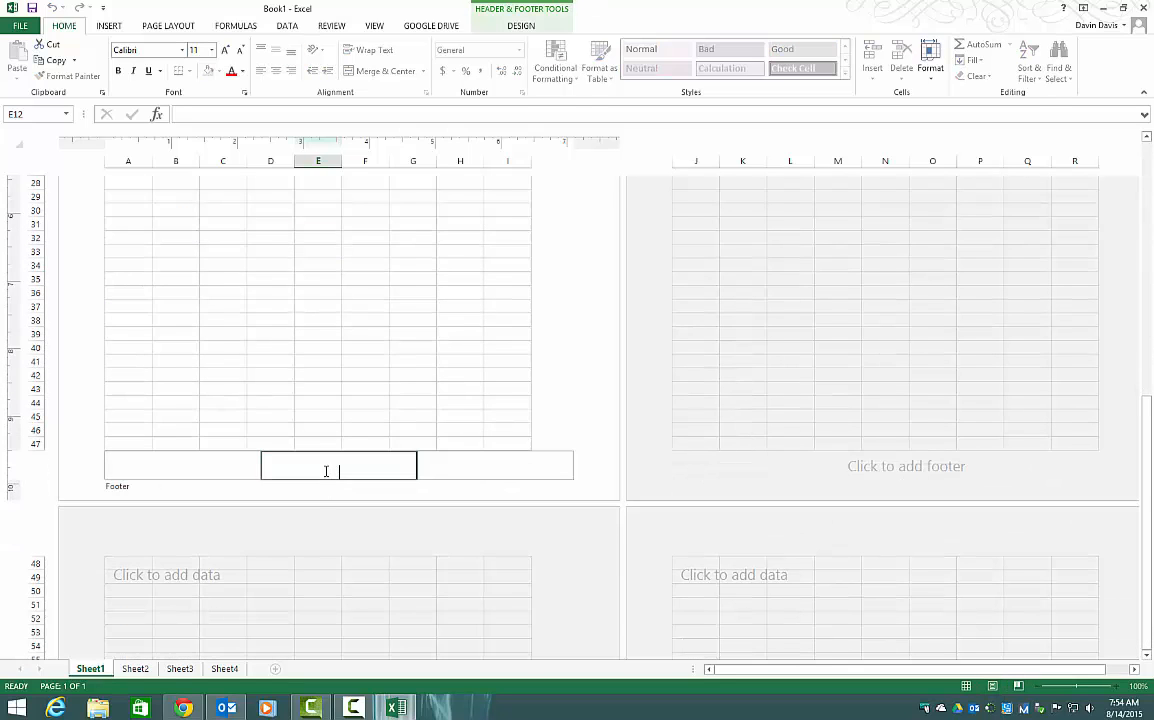
{"action": "left_click", "coordinate": [525, 28]}
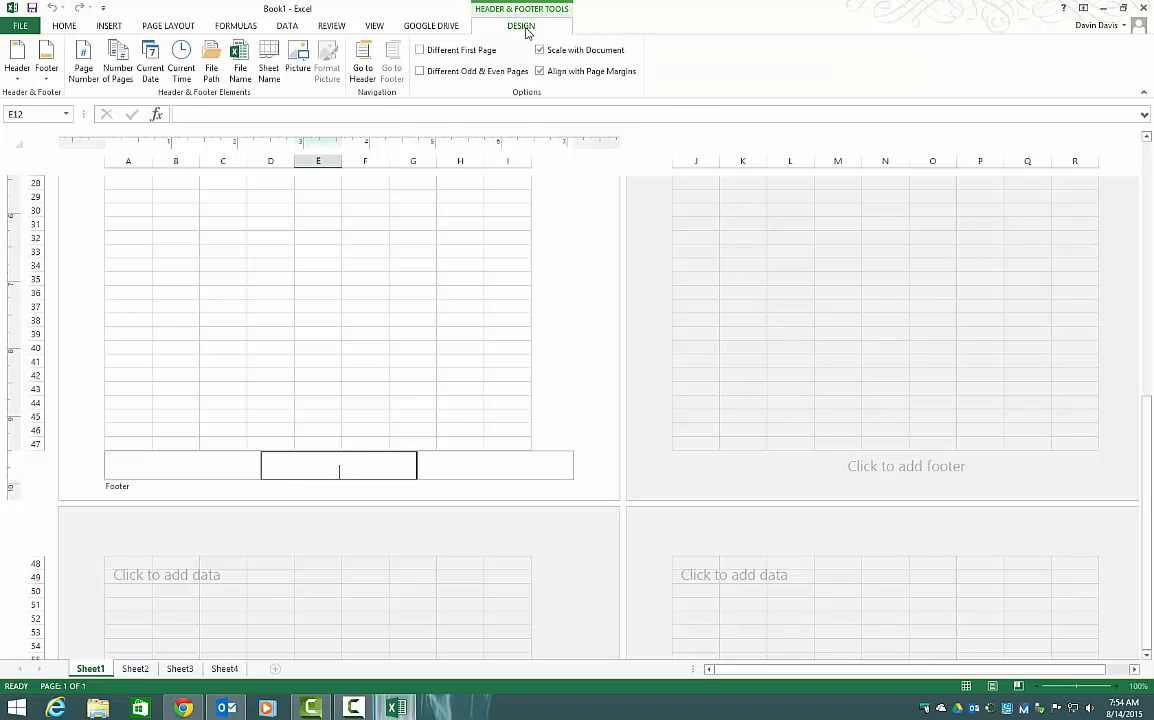
{"action": "left_click", "coordinate": [84, 60]}
{"action": "left_click", "coordinate": [113, 67]}
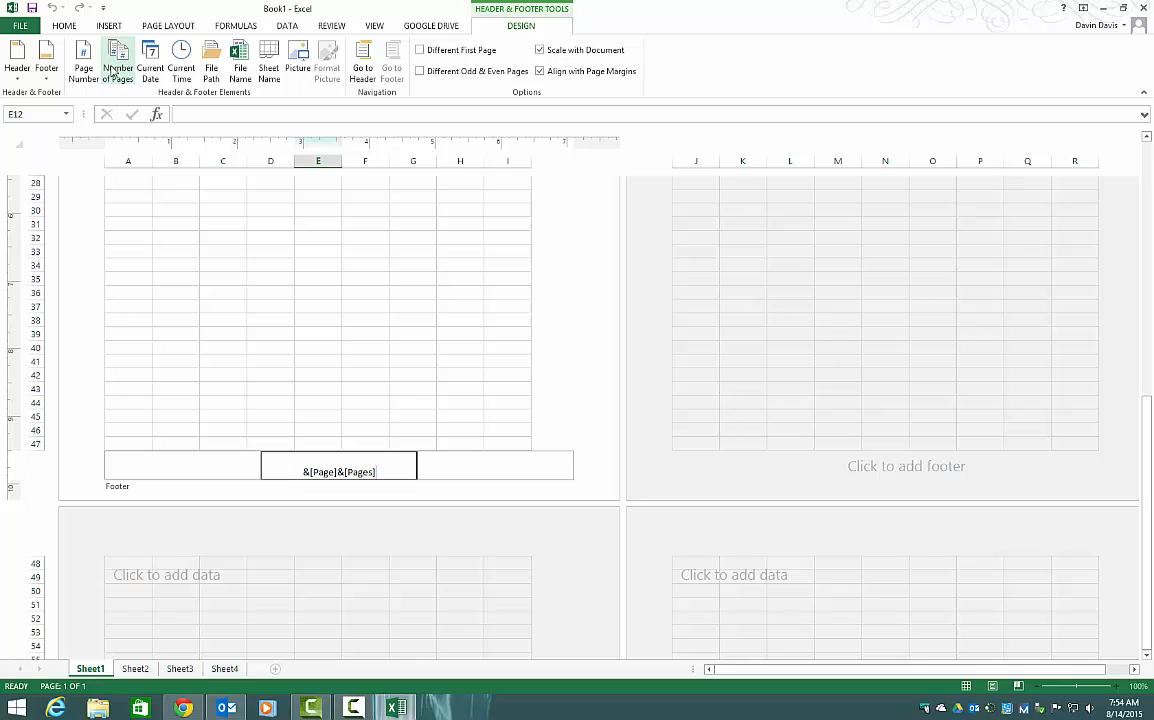
{"action": "left_click", "coordinate": [306, 334]}
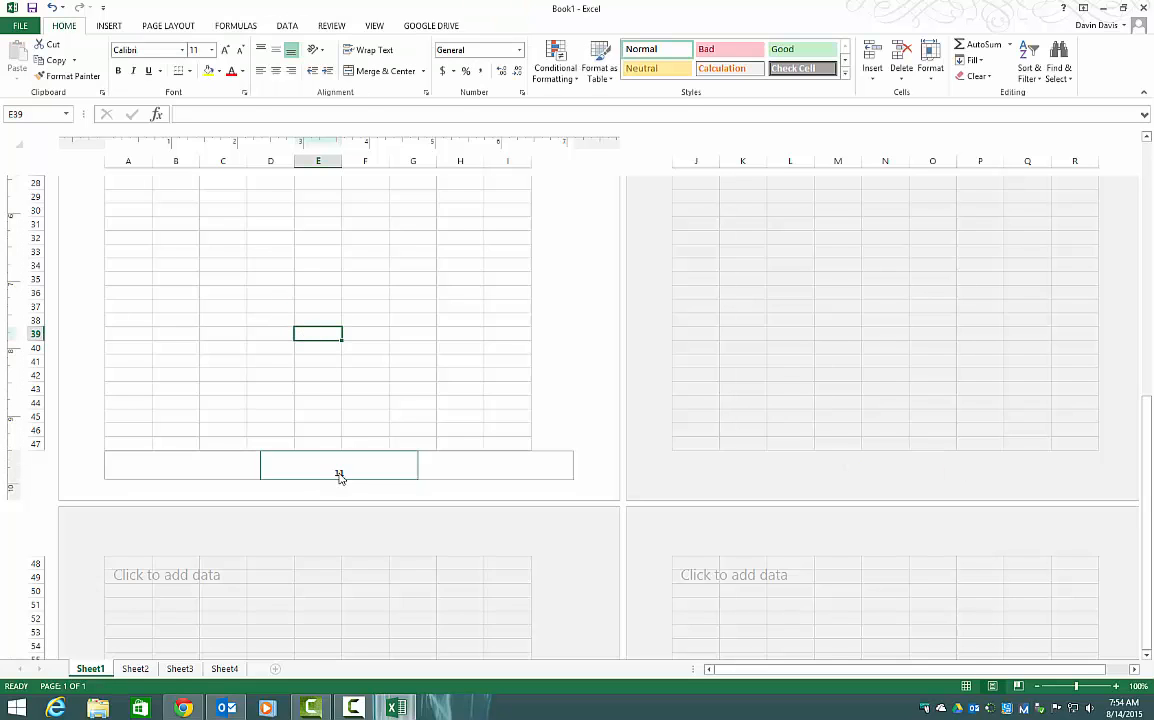
- Look over the page from footer to header, and check the codes in the footer's center section
{"action": "scroll", "coordinate": [338, 499], "scroll_direction": "up", "scroll_amount": 4}
{"action": "scroll", "coordinate": [338, 499], "scroll_direction": "down", "scroll_amount": 4}
{"action": "scroll", "coordinate": [339, 500], "scroll_direction": "up", "scroll_amount": 6}
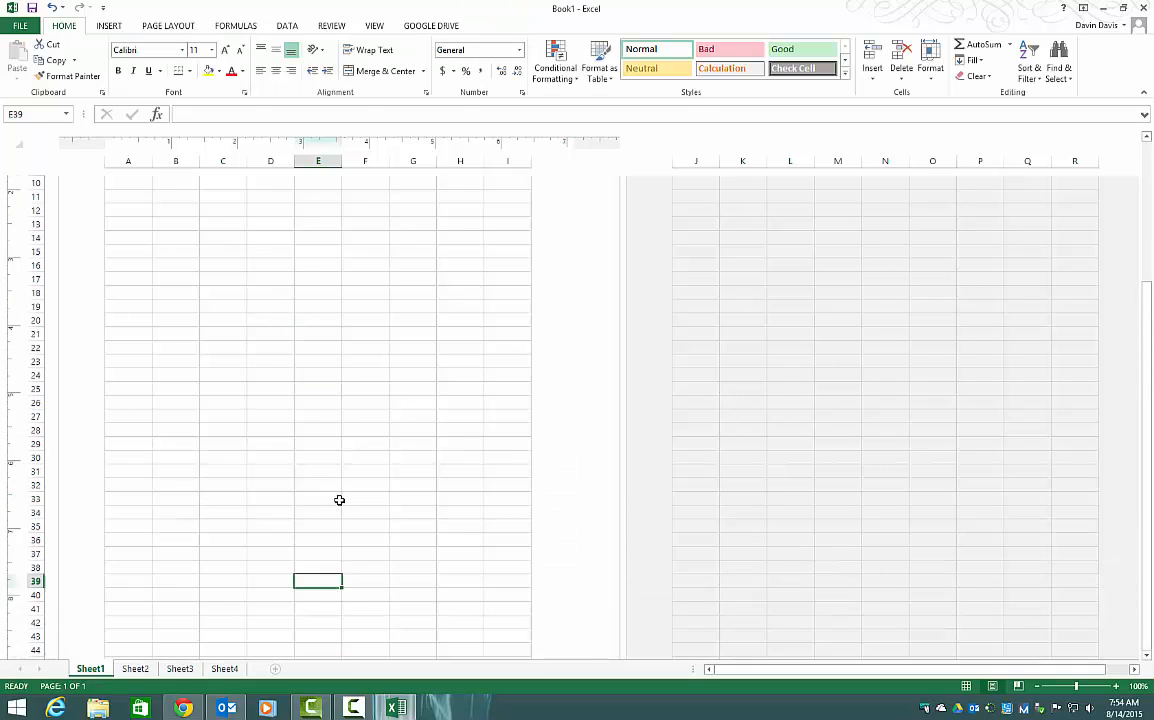
{"action": "scroll", "coordinate": [339, 500], "scroll_direction": "up", "scroll_amount": 4}
{"action": "scroll", "coordinate": [339, 500], "scroll_direction": "down", "scroll_amount": 6}
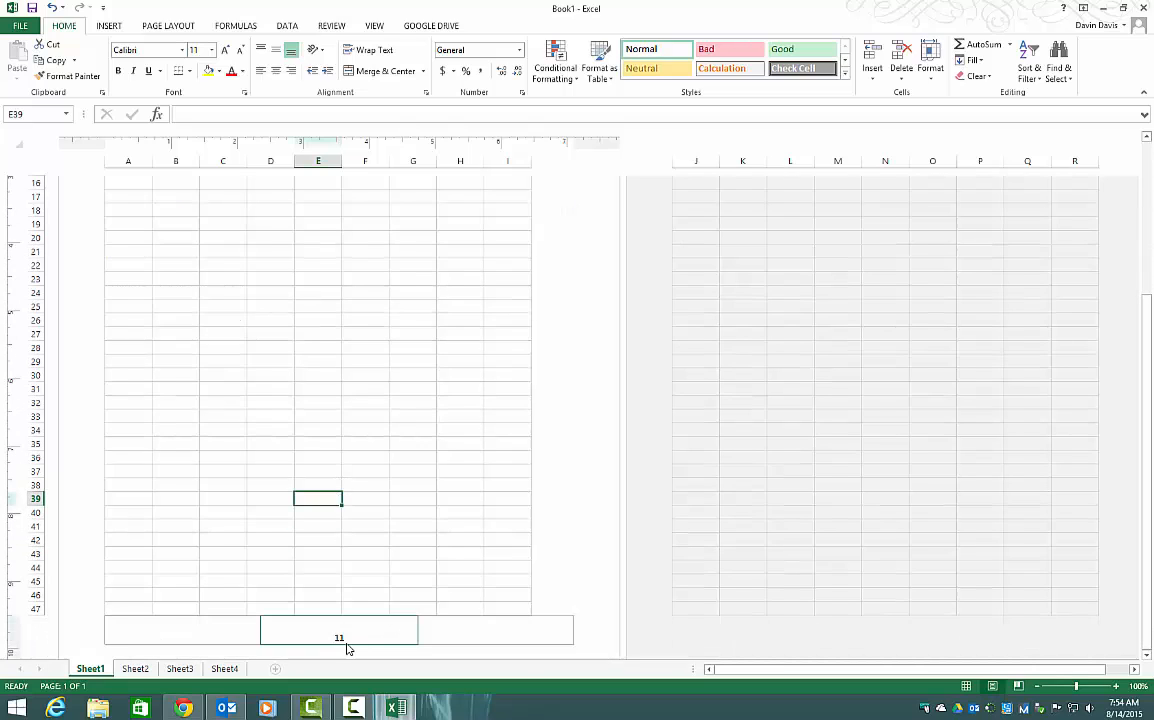
{"action": "left_click", "coordinate": [346, 643]}
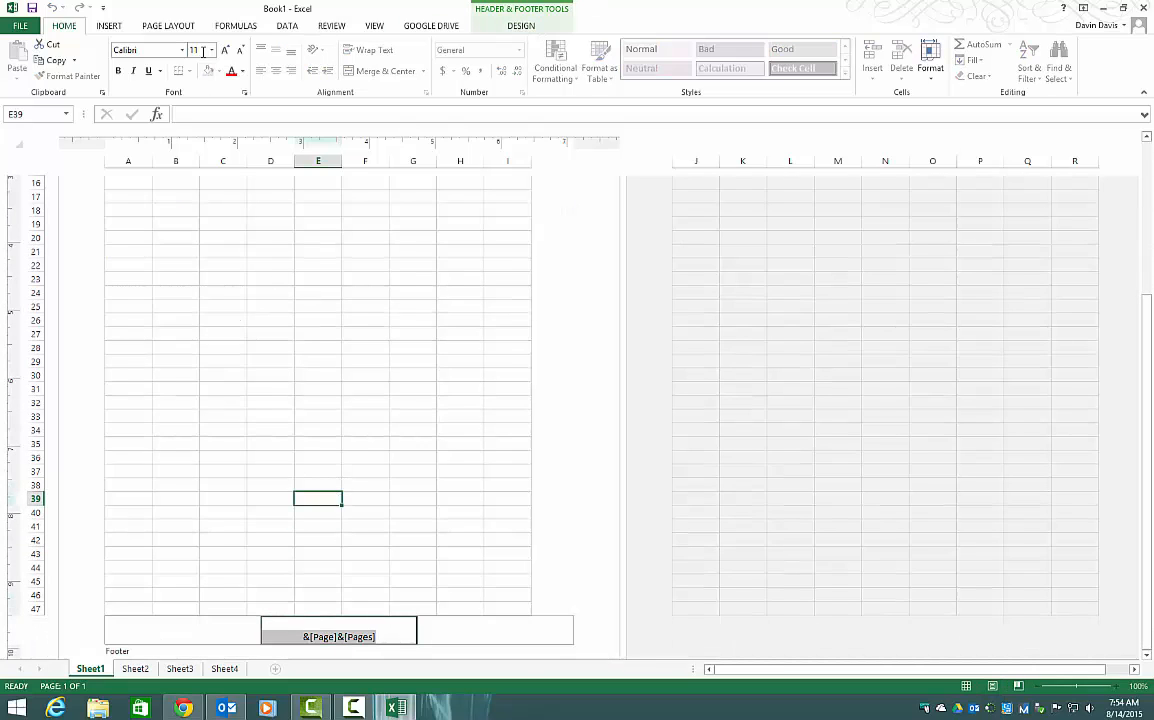
{"action": "left_click", "coordinate": [291, 424]}
{"action": "scroll", "coordinate": [300, 421], "scroll_direction": "up", "scroll_amount": 7}
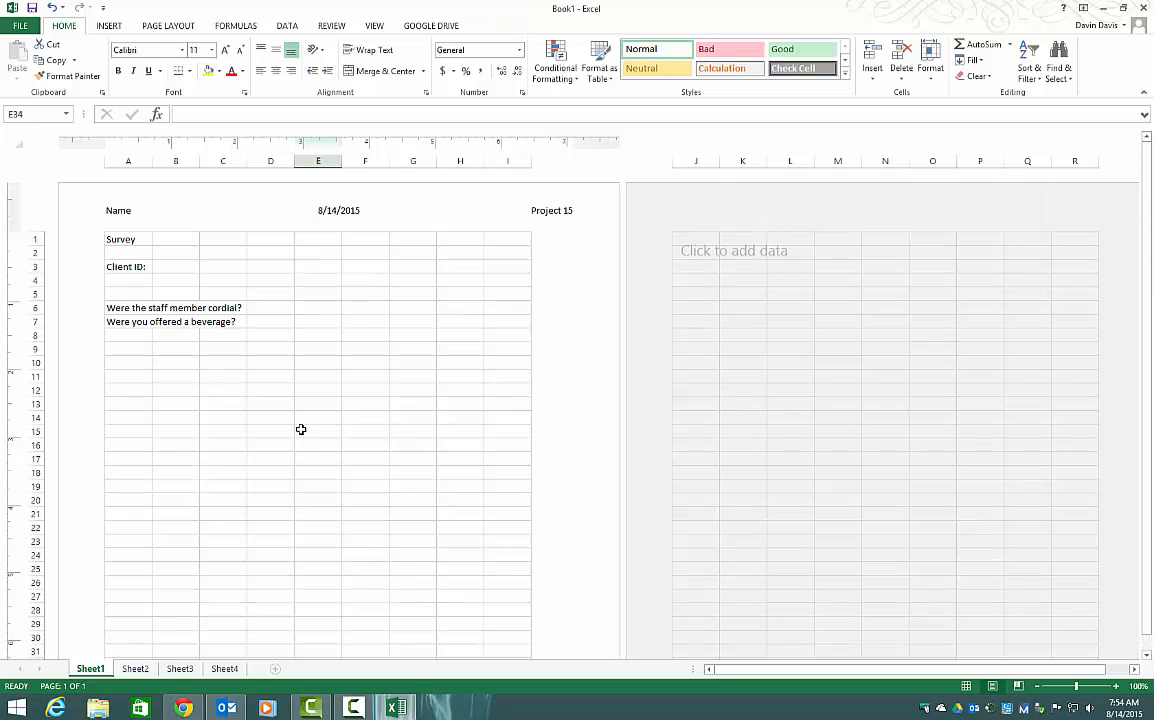
- Examine the print preview of the survey sheet and the page orientation choices offered for printing
{"action": "left_click", "coordinate": [26, 28]}
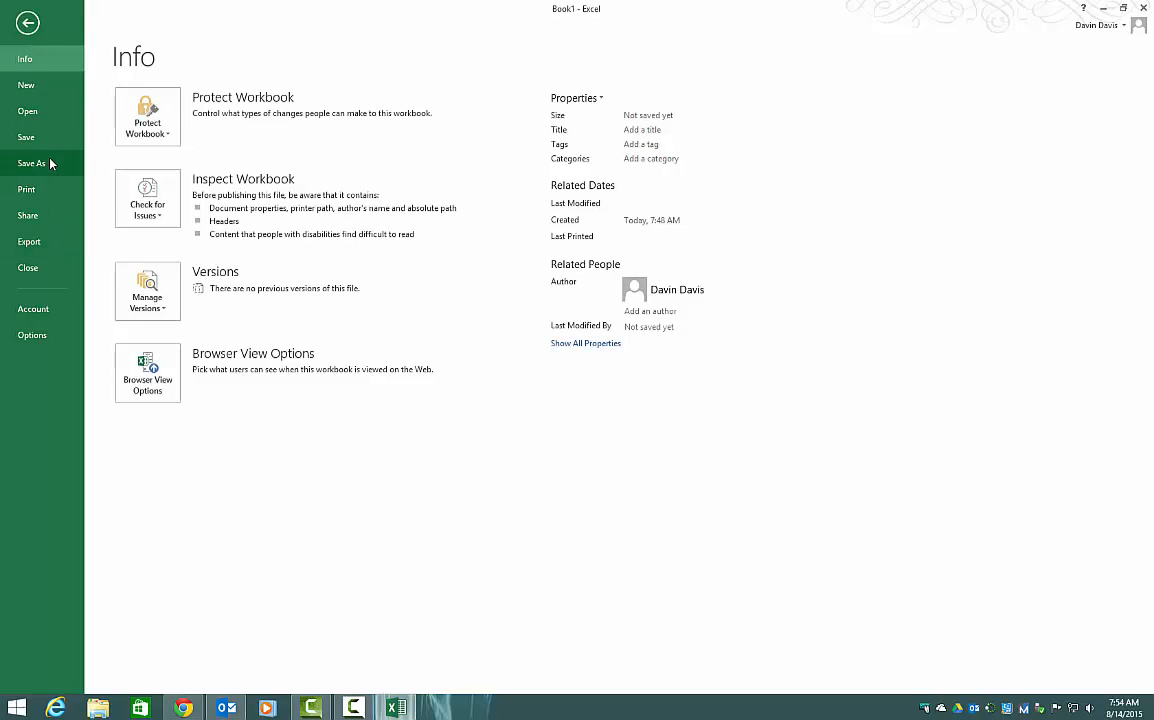
{"action": "left_click", "coordinate": [46, 189]}
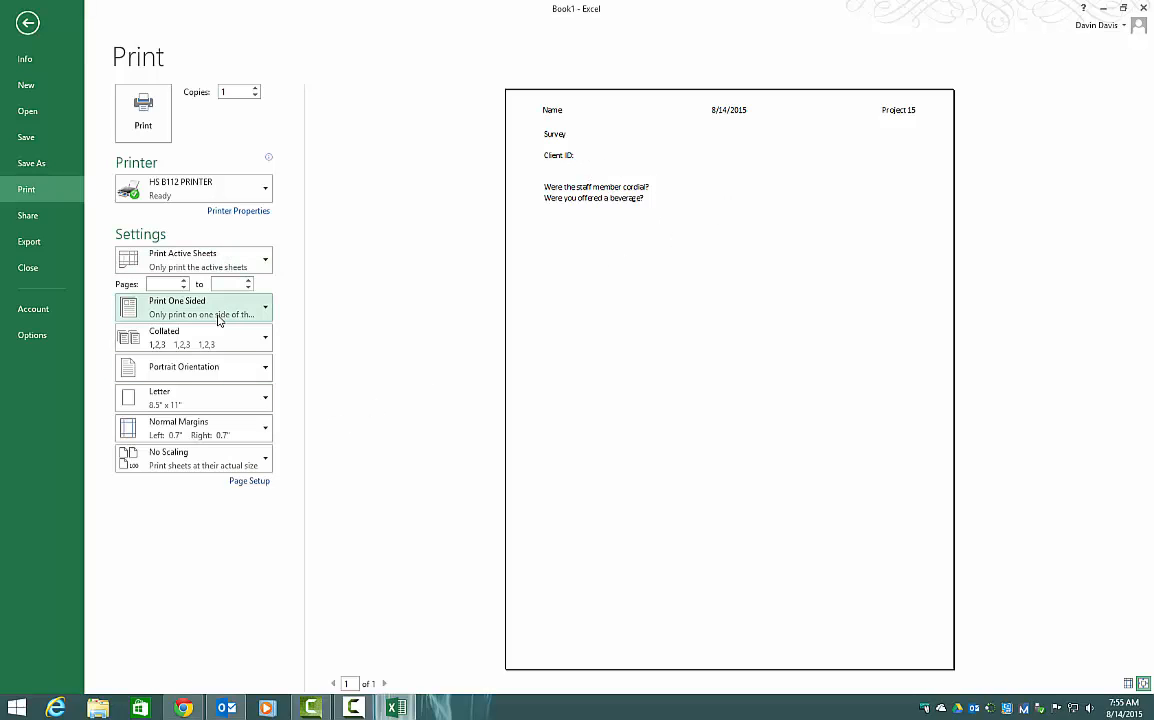
{"action": "left_click", "coordinate": [214, 367]}
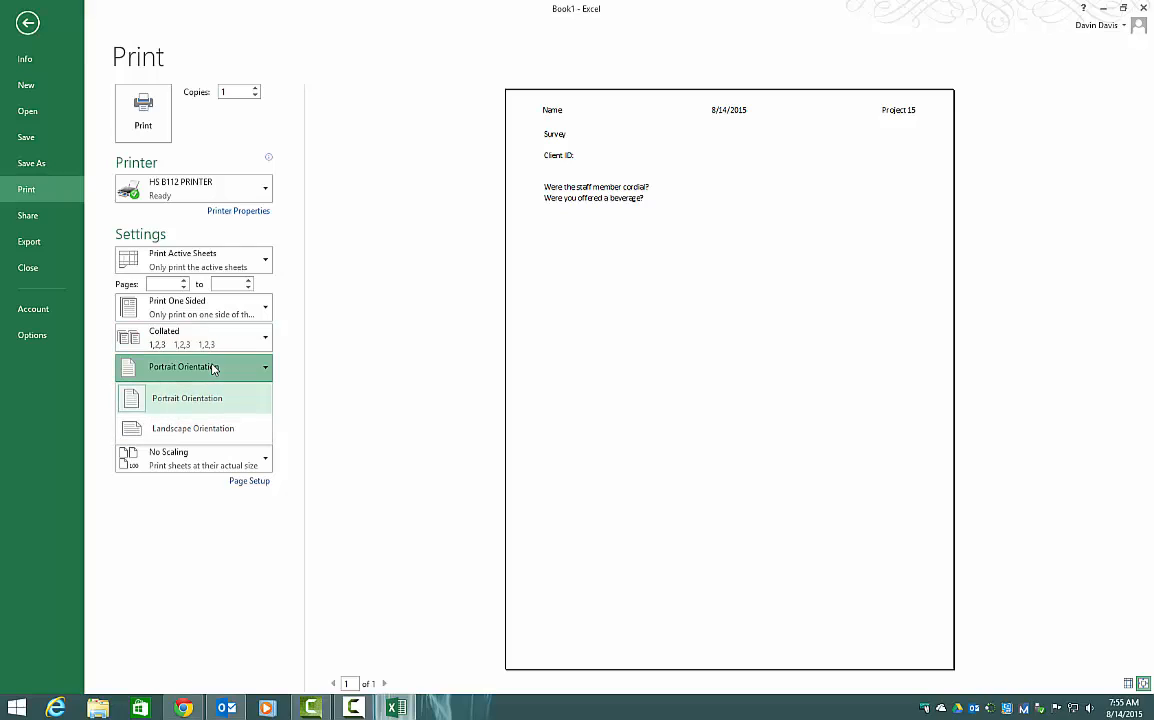
{"action": "left_click", "coordinate": [269, 364]}
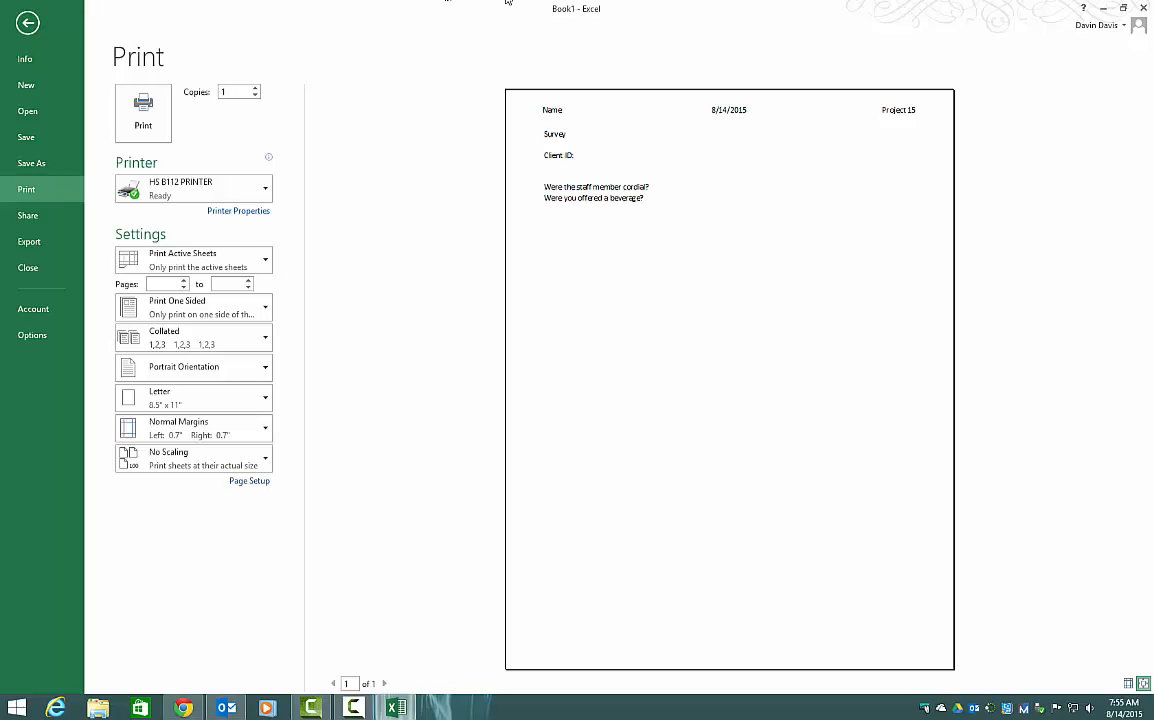
- Close the survey workbook without saving its changes
{"action": "left_click", "coordinate": [1147, 10]}
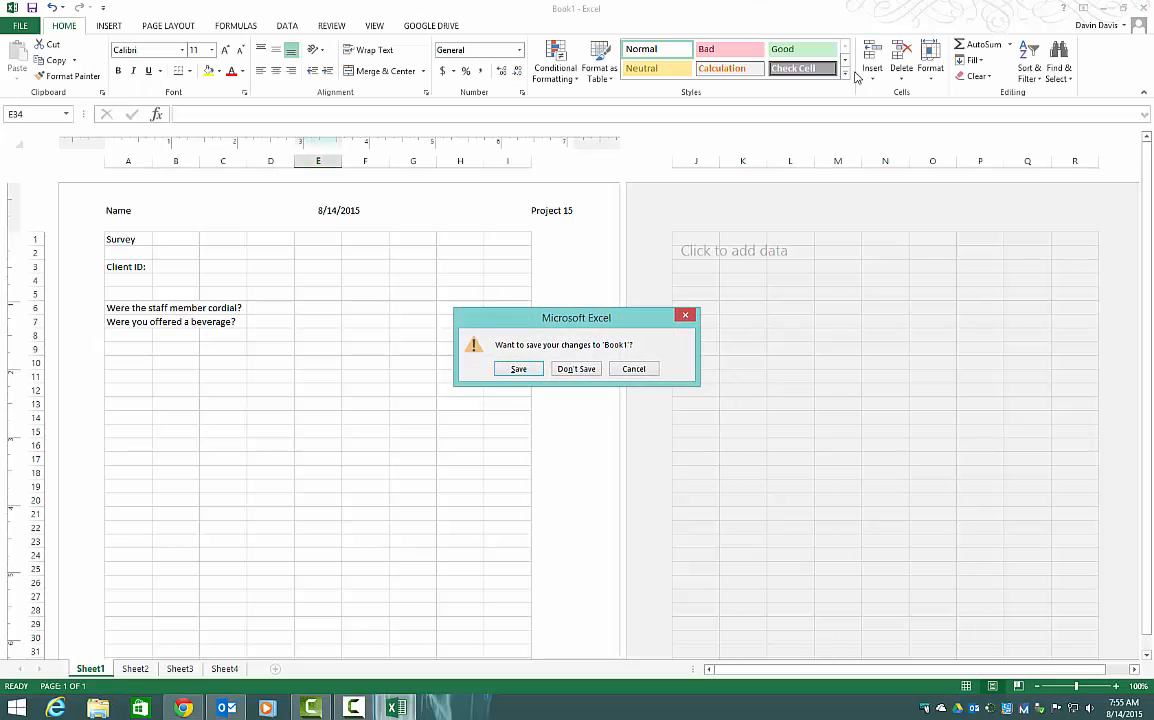
{"action": "left_click", "coordinate": [586, 370]}
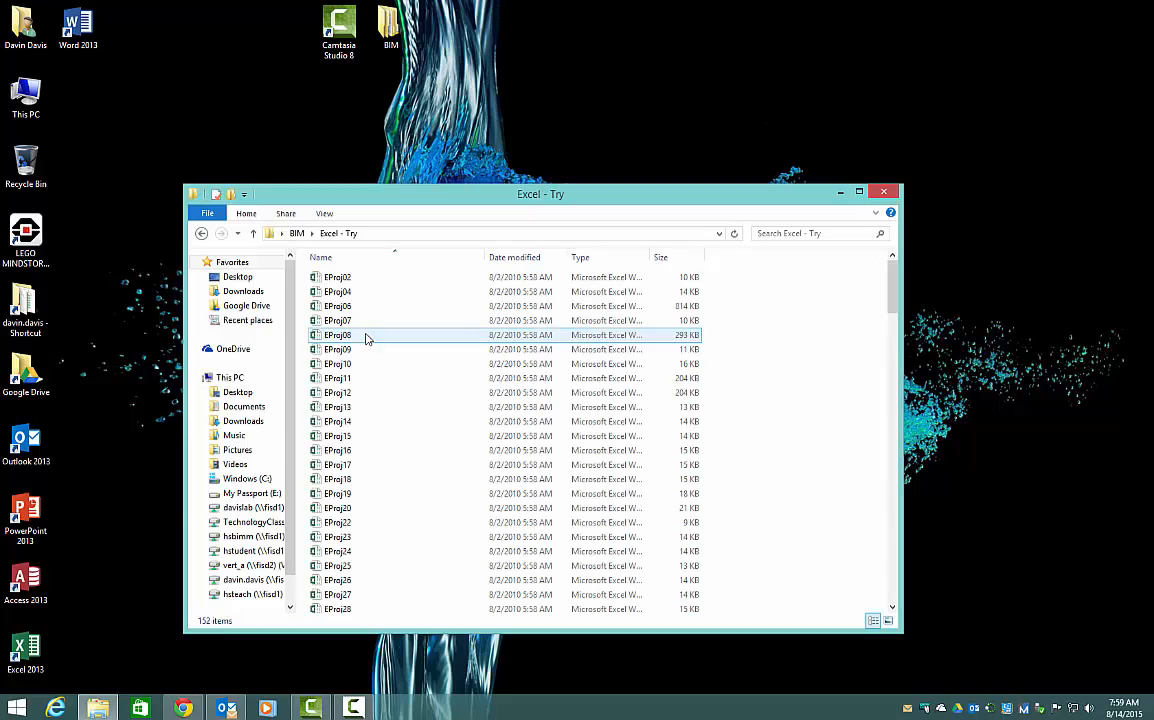
- Open the ETry03 workbook from the Excel - Try folder and maximize its window
{"action": "left_click", "coordinate": [345, 464]}
{"action": "scroll", "coordinate": [345, 470], "scroll_direction": "down", "scroll_amount": 3}
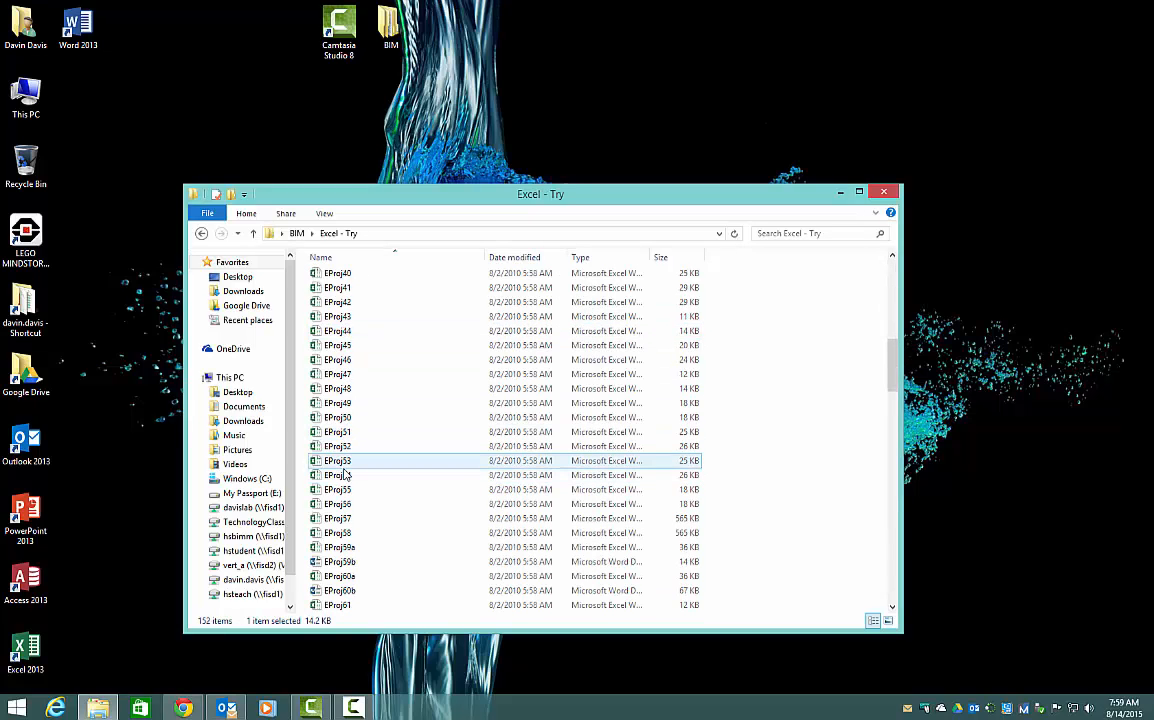
{"action": "scroll", "coordinate": [345, 475], "scroll_direction": "down", "scroll_amount": 20}
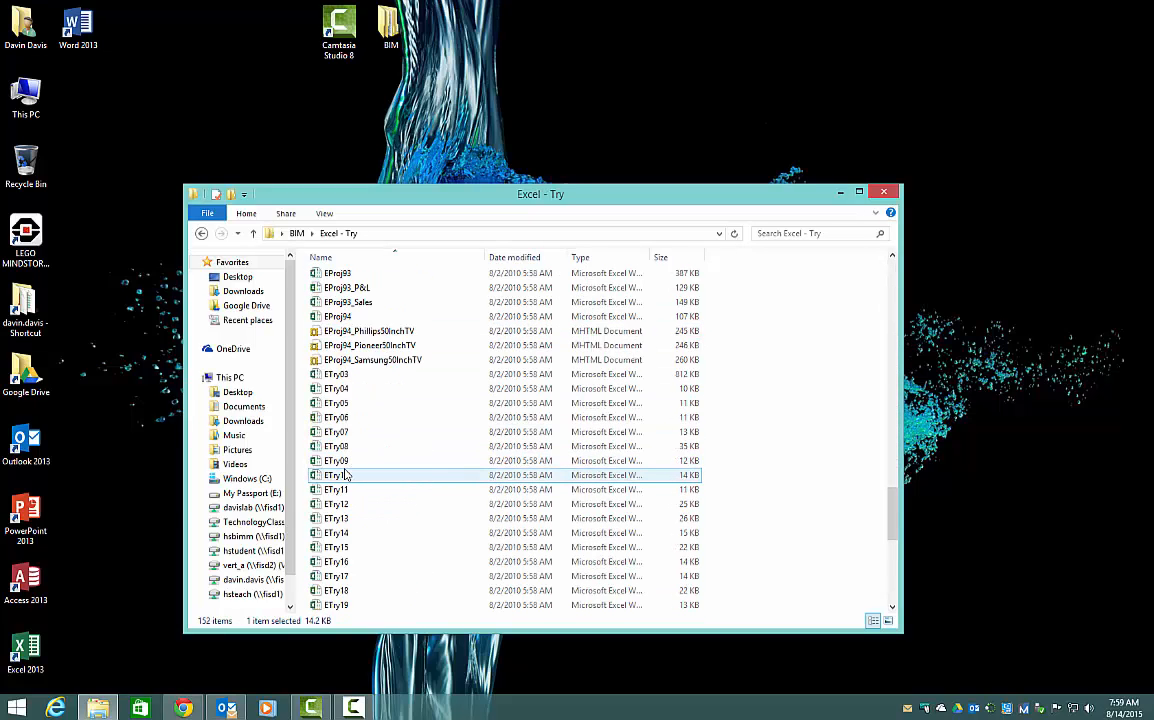
{"action": "double_click", "coordinate": [366, 375]}
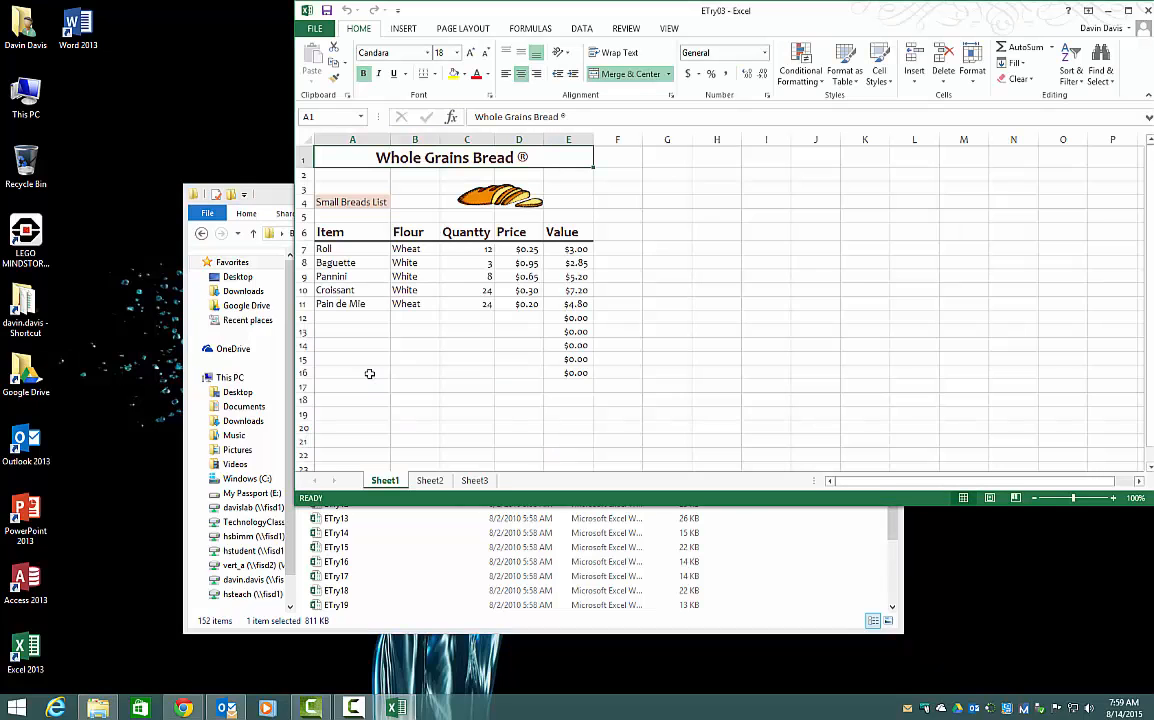
{"action": "double_click", "coordinate": [1016, 12]}
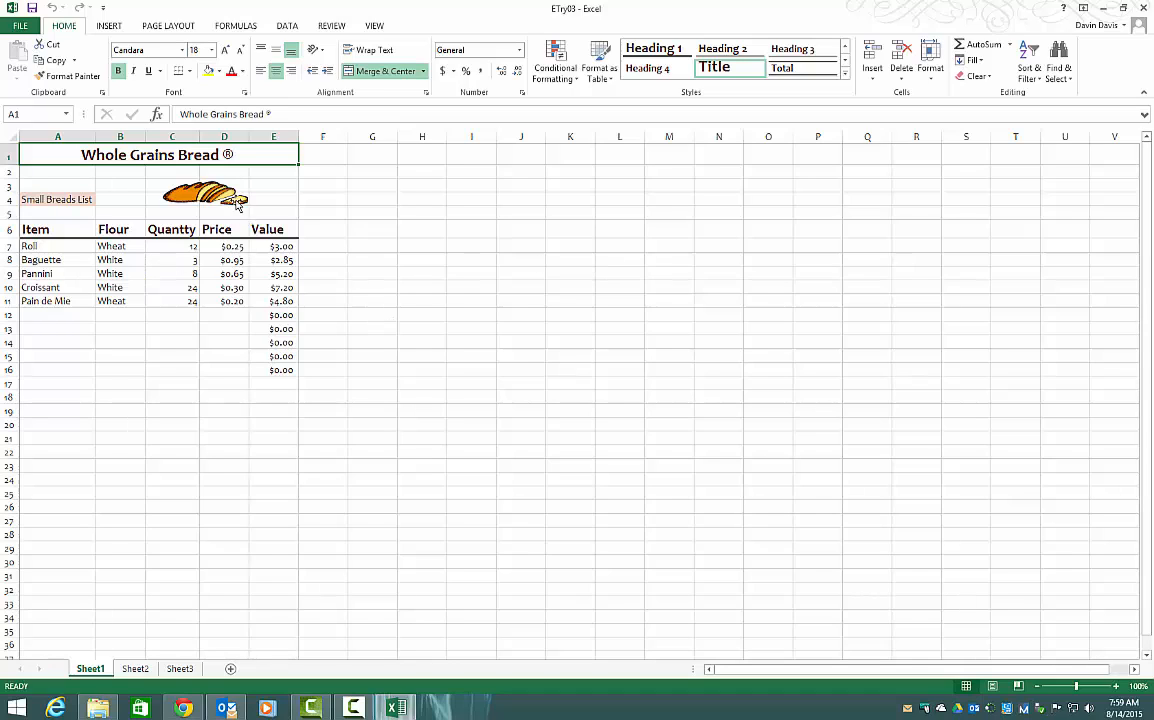
- Save a copy of the workbook as "Practice" in the current Excel - Try folder
{"action": "left_click", "coordinate": [20, 26]}
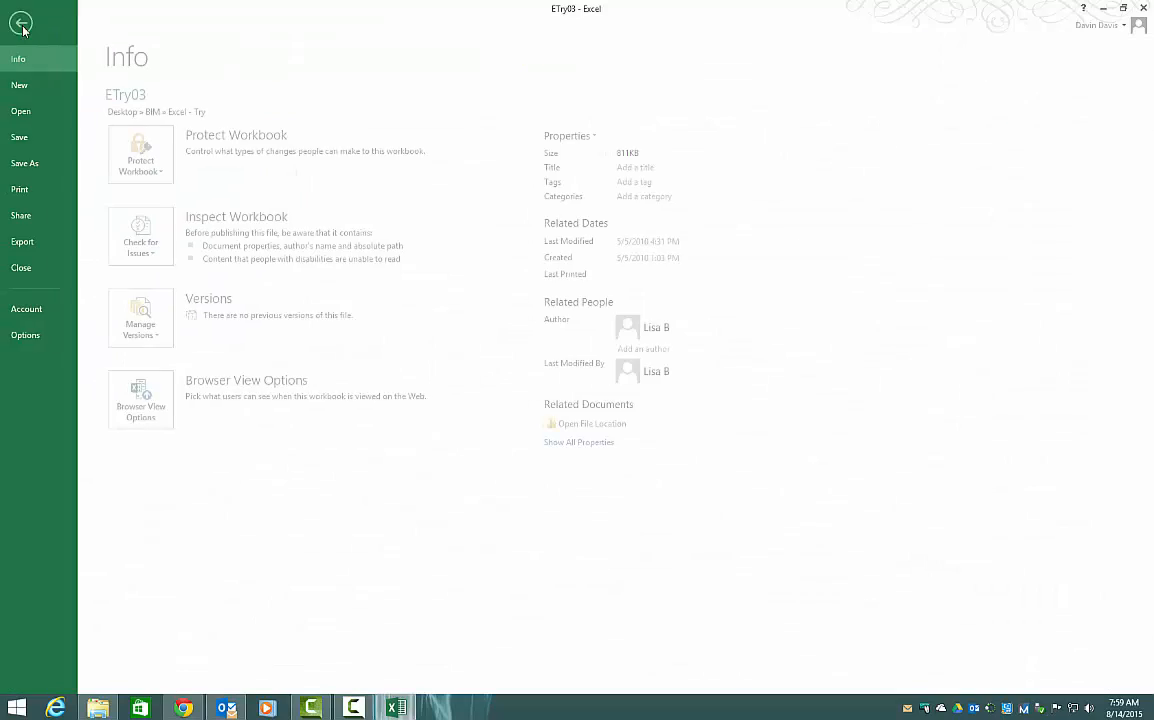
{"action": "left_click", "coordinate": [27, 164]}
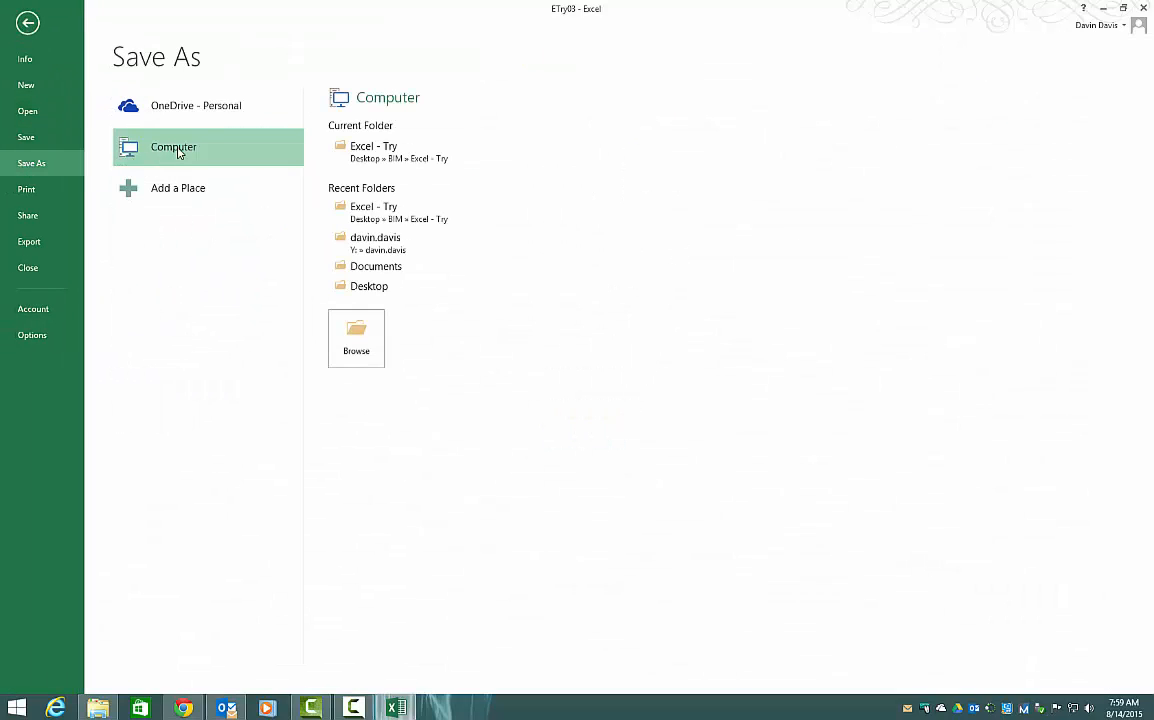
{"action": "left_click", "coordinate": [389, 156]}
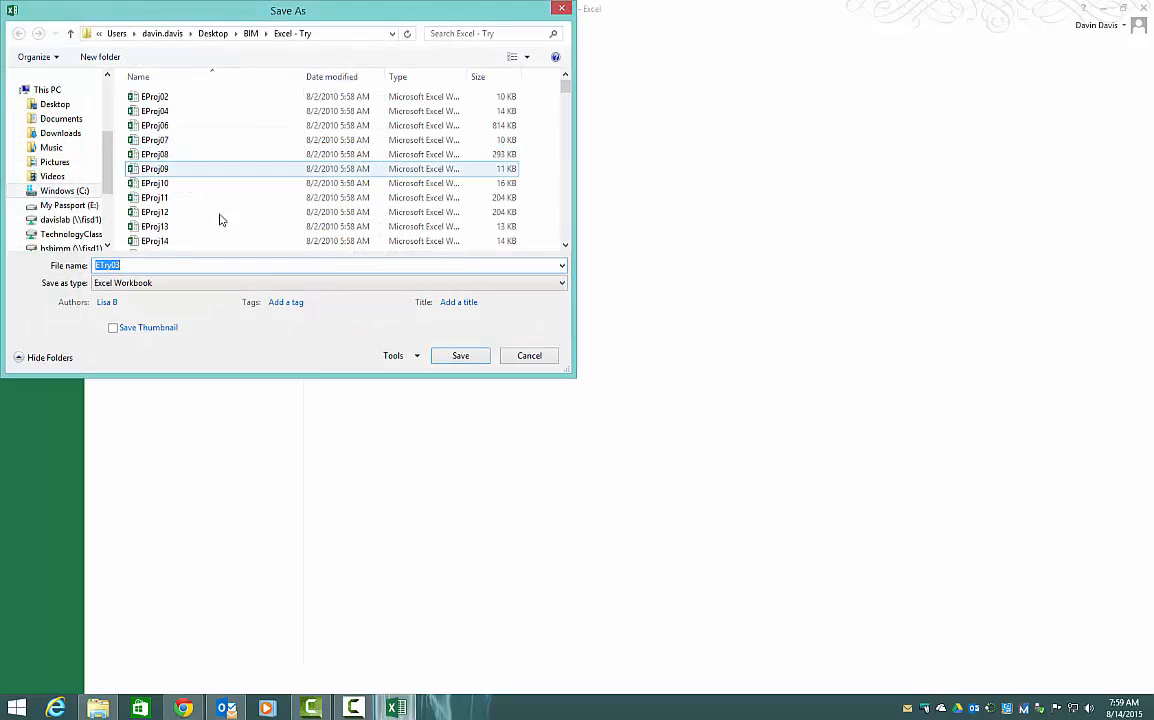
{"action": "left_click", "coordinate": [140, 265]}
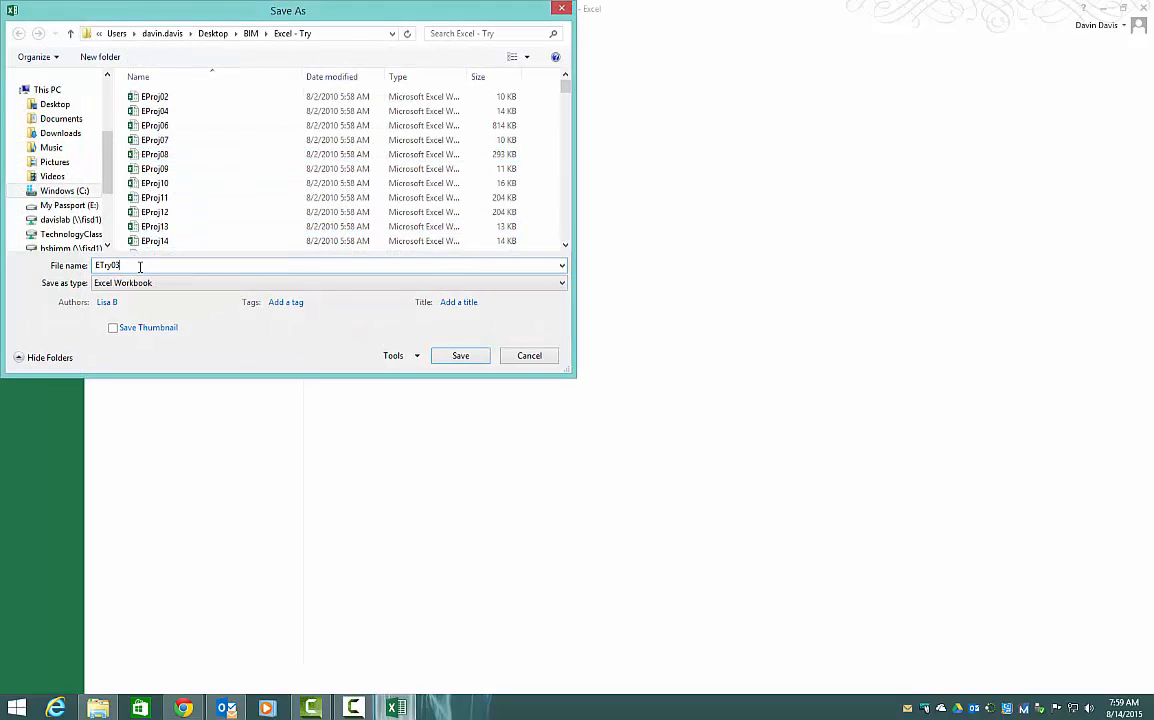
{"action": "key", "text": "BackSpace"}
{"action": "key", "text": "BackSpace"}
{"action": "key", "text": "BackSpace"}
{"action": "key", "text": "BackSpace"}
{"action": "key", "text": "BackSpace"}
{"action": "key", "text": "BackSpace"}
{"action": "type", "text": "Prectice"}
{"action": "key", "text": "Return"}
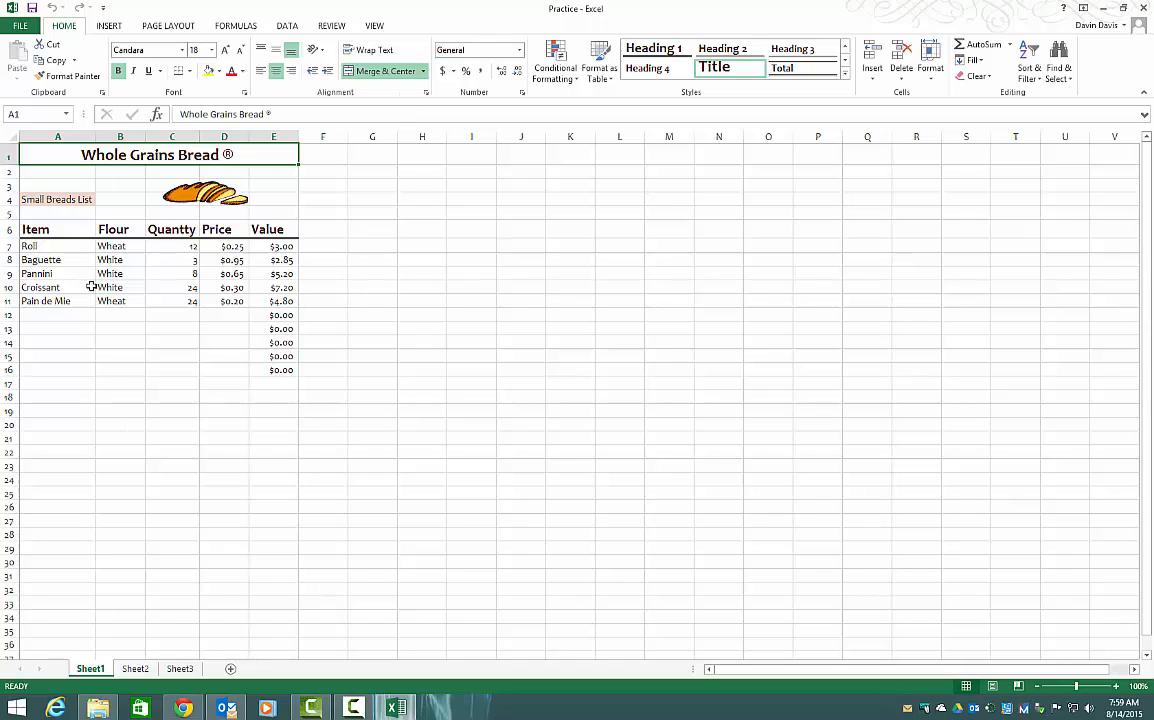
- Fill row 12 of the breads list with item Roll, flour Spelt, quantity 8 and price .35
{"action": "left_click", "coordinate": [59, 312]}
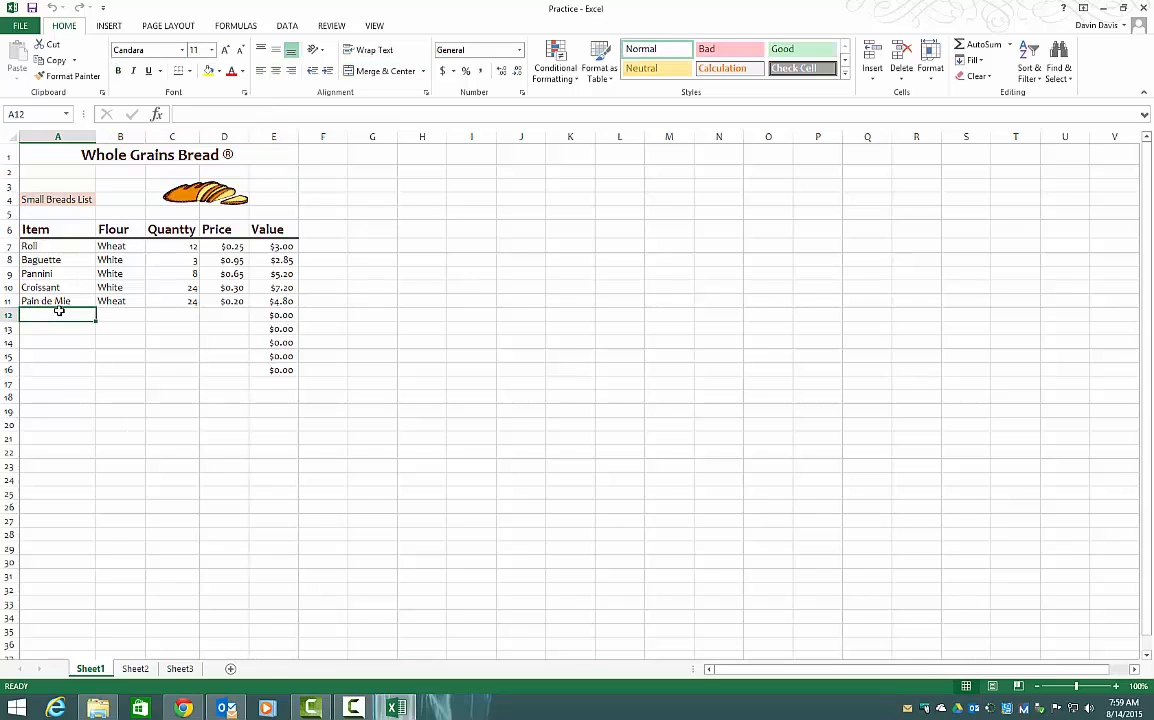
{"action": "type", "text": "Roll"}
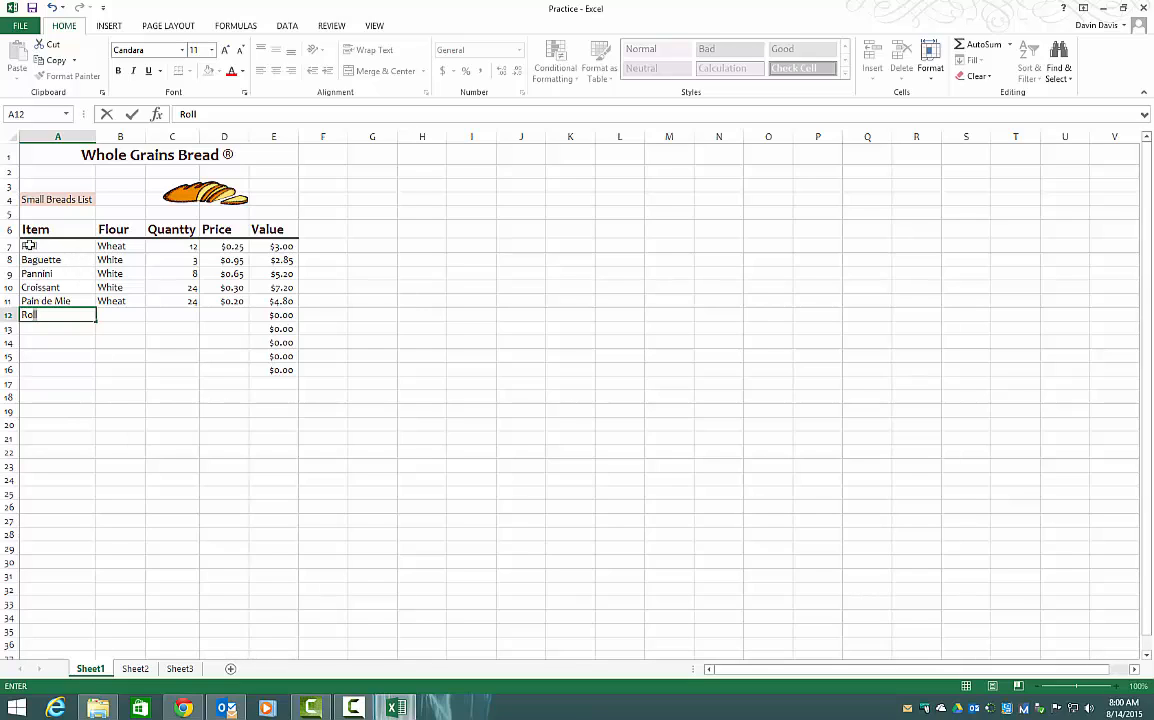
{"action": "left_click", "coordinate": [106, 313]}
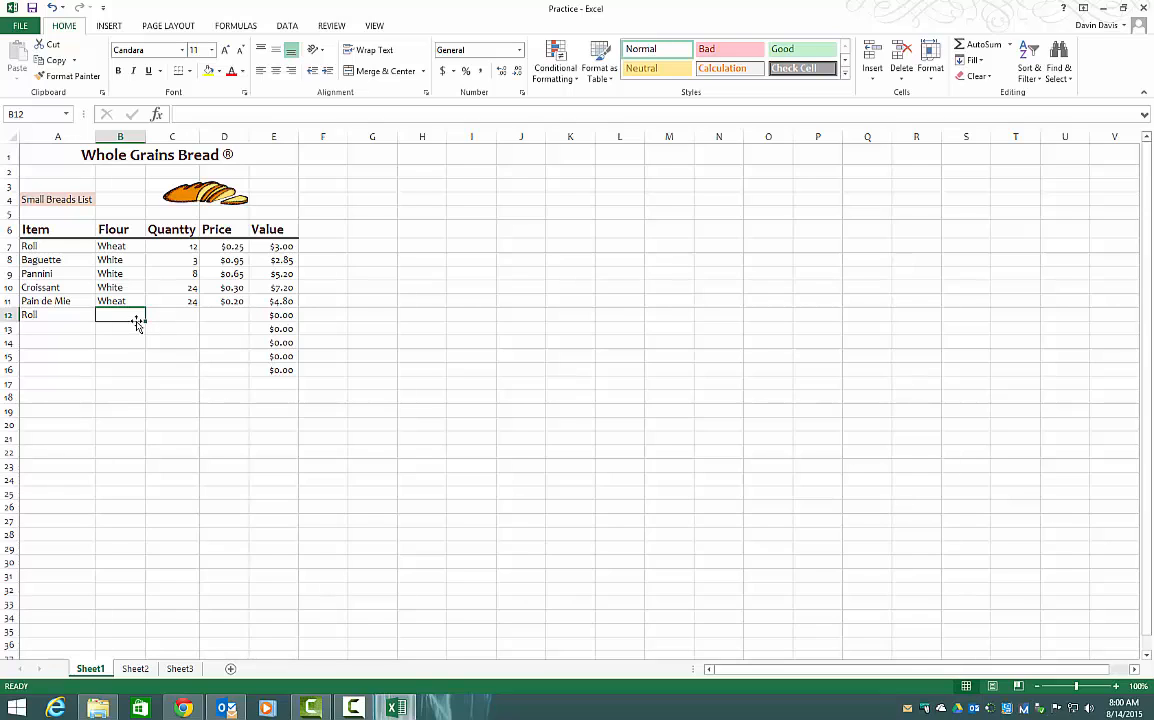
{"action": "type", "text": "Spelt"}
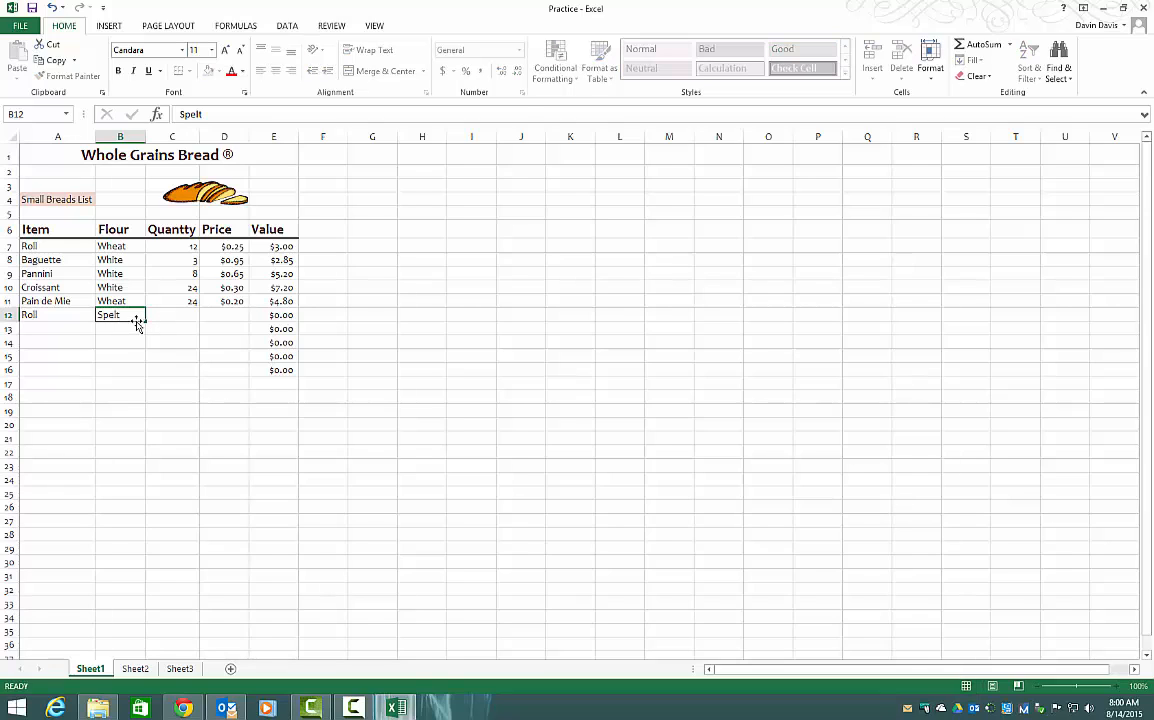
{"action": "key", "text": "Tab"}
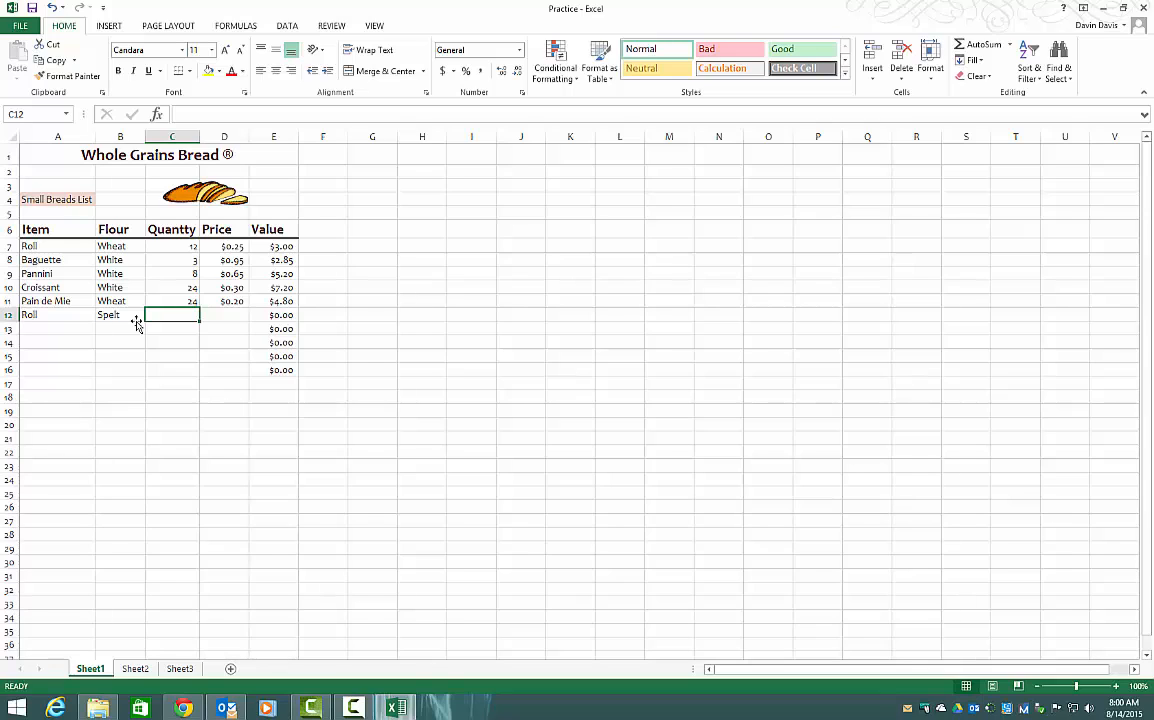
{"action": "type", "text": "8"}
{"action": "key", "text": "Tab"}
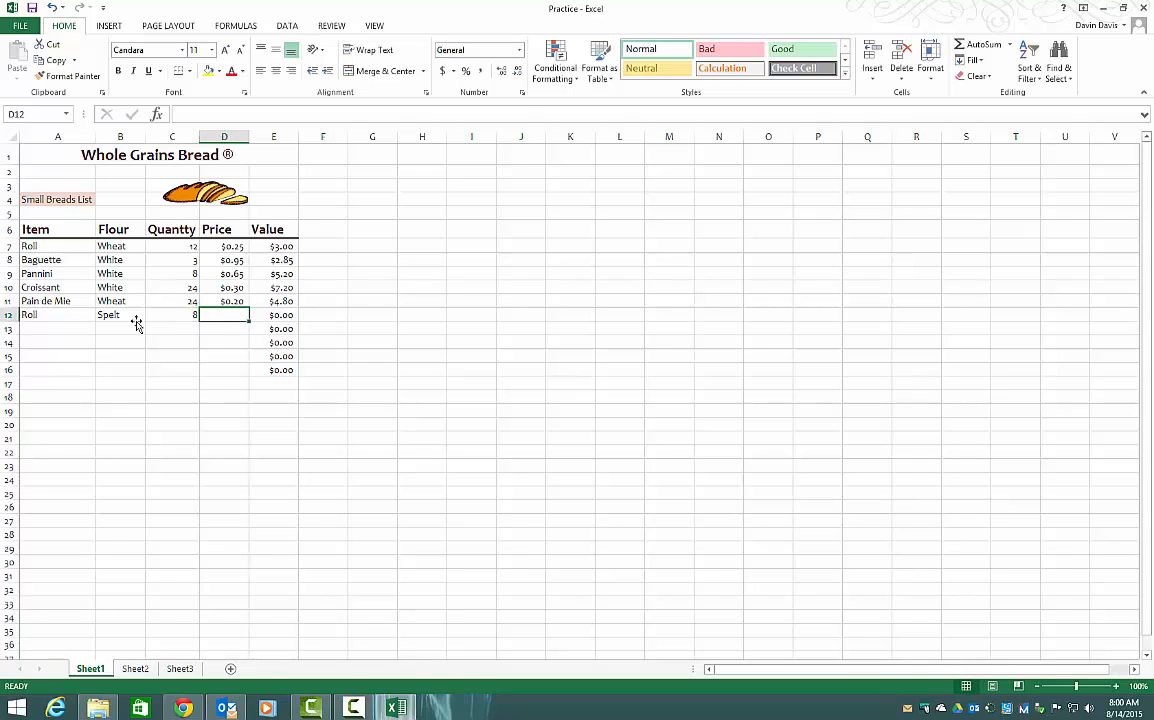
{"action": "type", "text": ".35"}
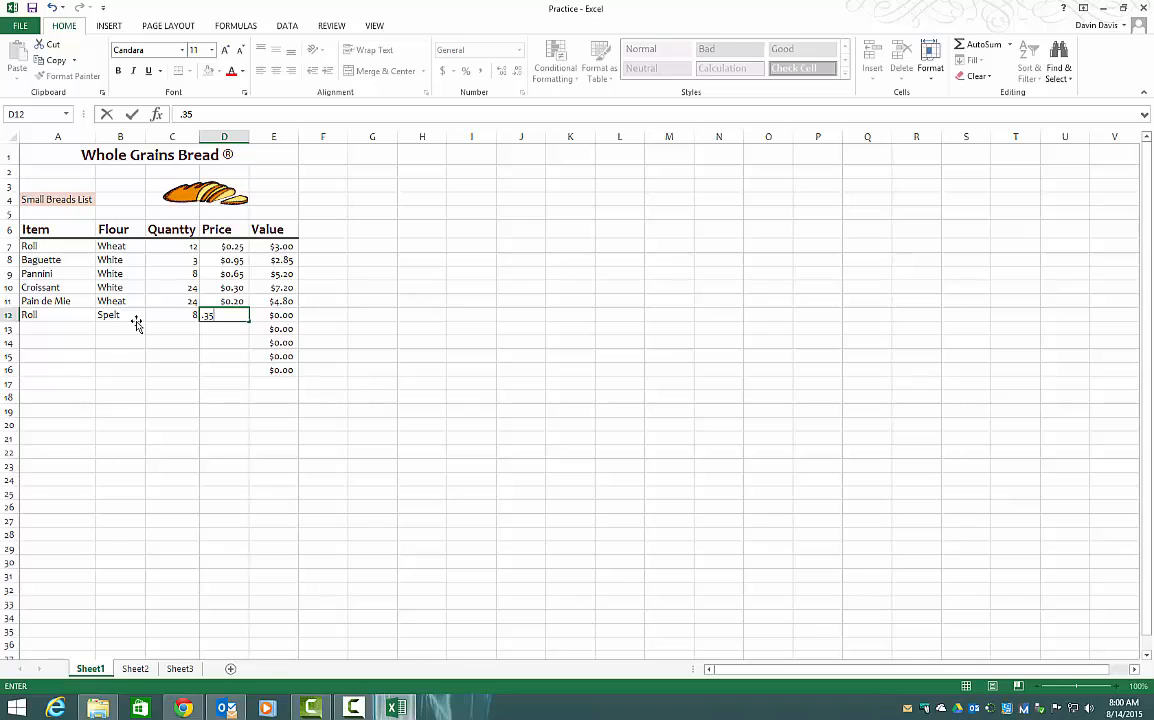
{"action": "key", "text": "Return"}
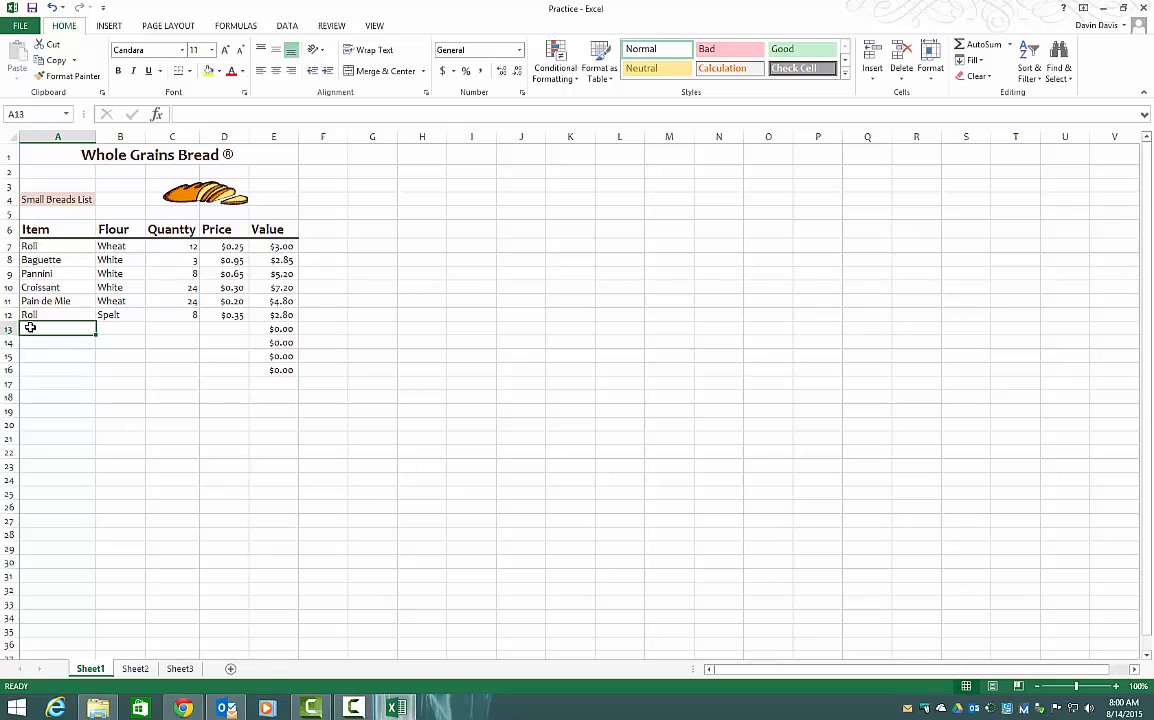
- Fill row 13 of the breads list with item Mini-Roll, flour Oat, quantity 24 and price .25
{"action": "type", "text": "Mini"}
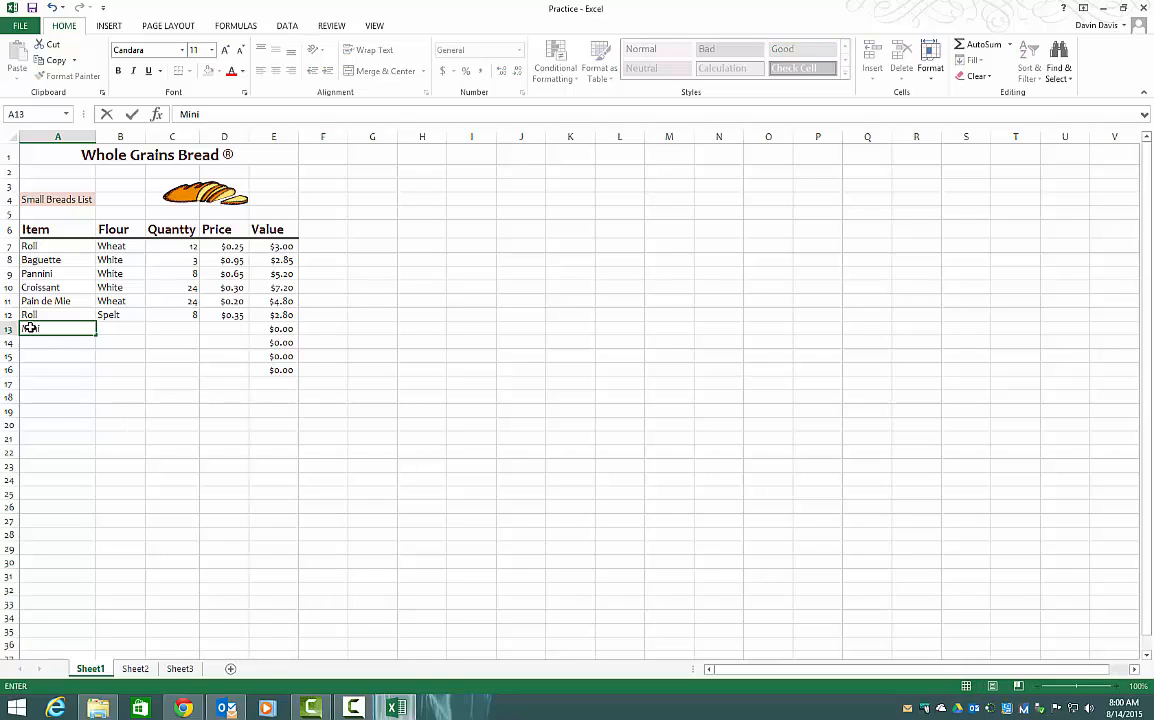
{"action": "type", "text": "-Roll"}
{"action": "key", "text": "Tab"}
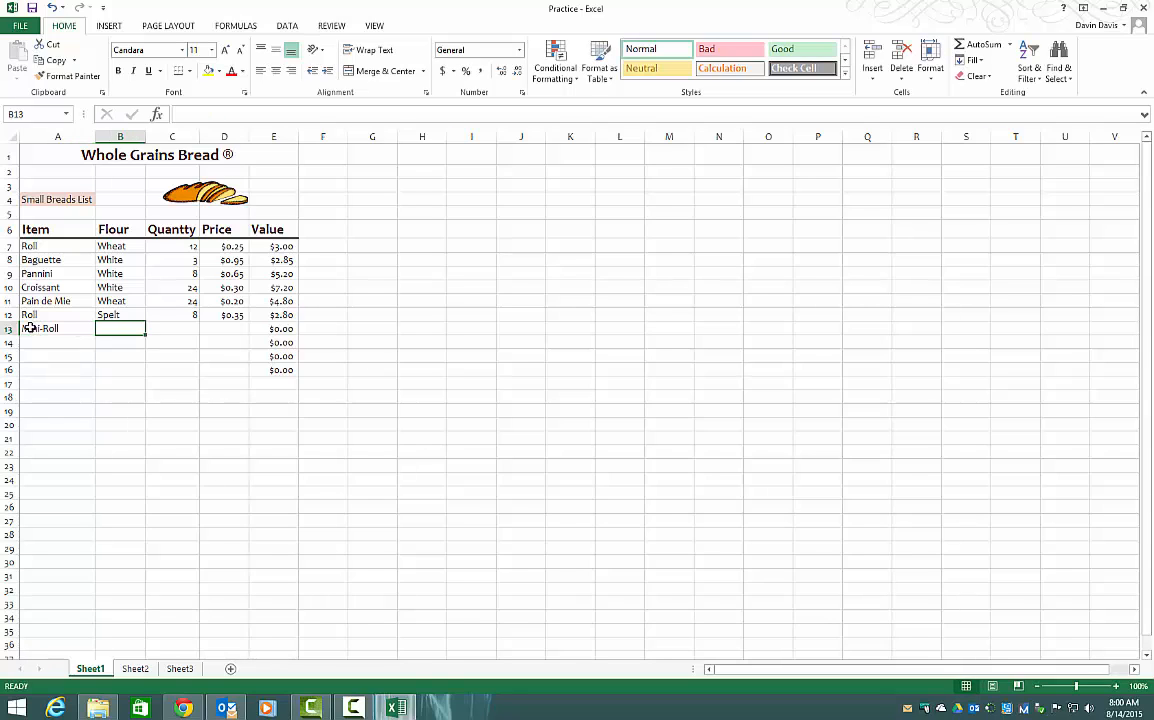
{"action": "type", "text": "Oat"}
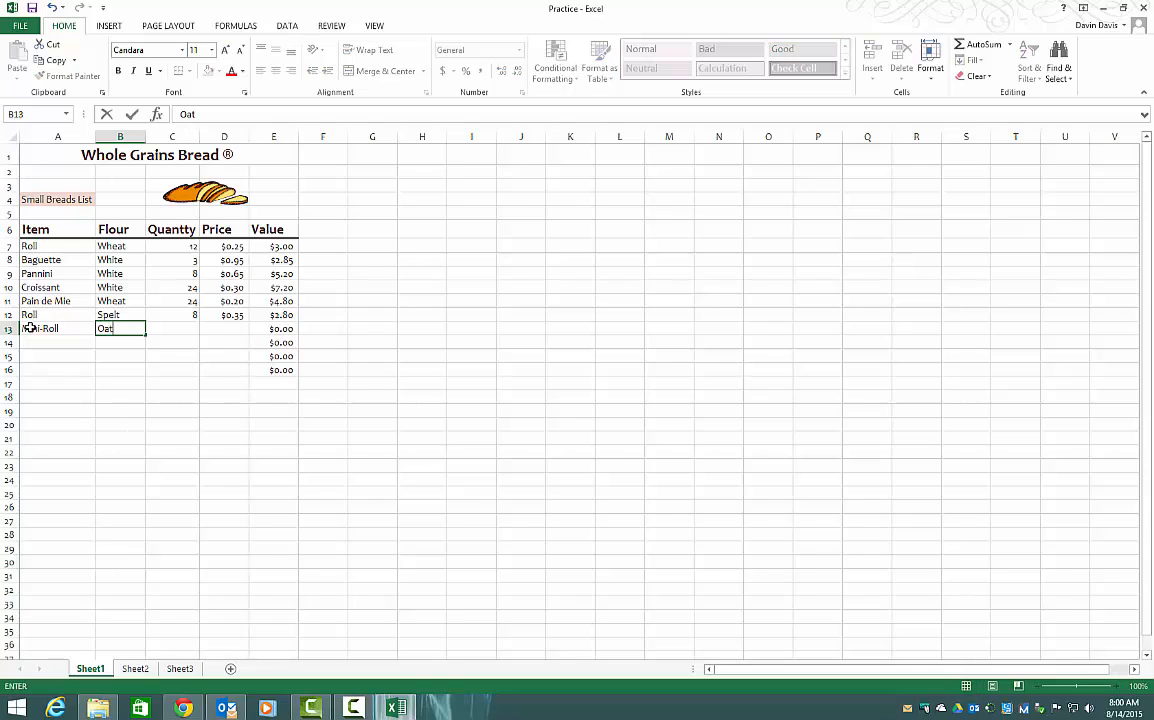
{"action": "key", "text": "Tab"}
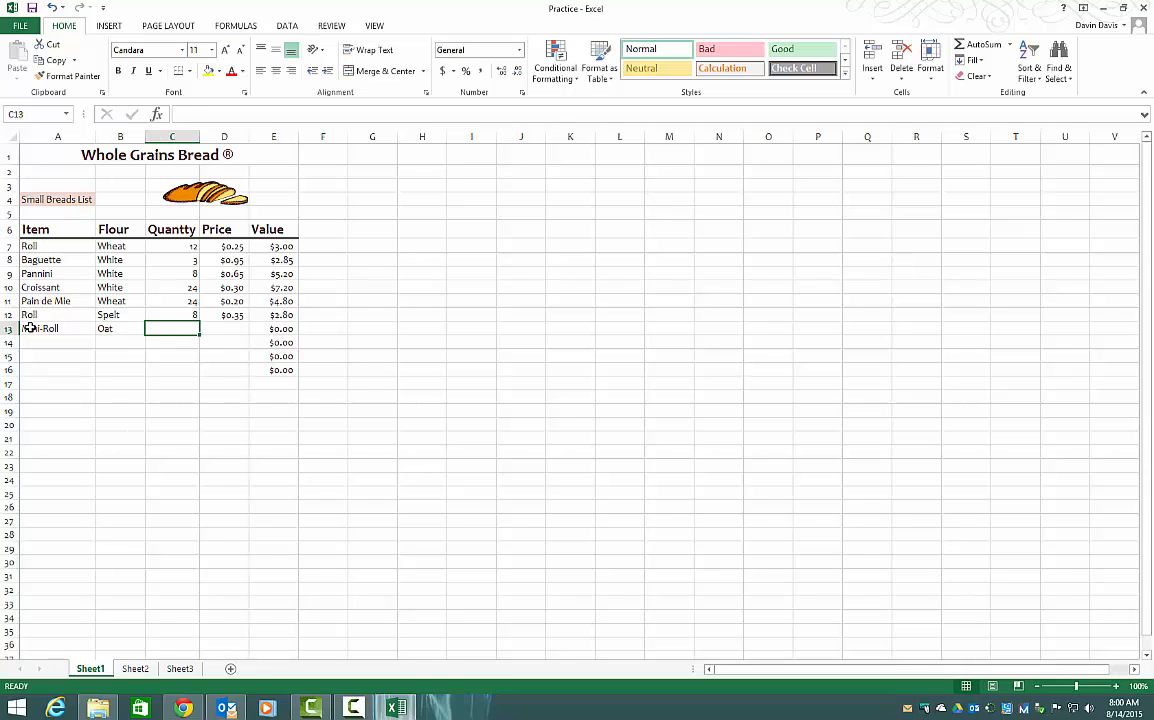
{"action": "type", "text": "24"}
{"action": "key", "text": "Tab"}
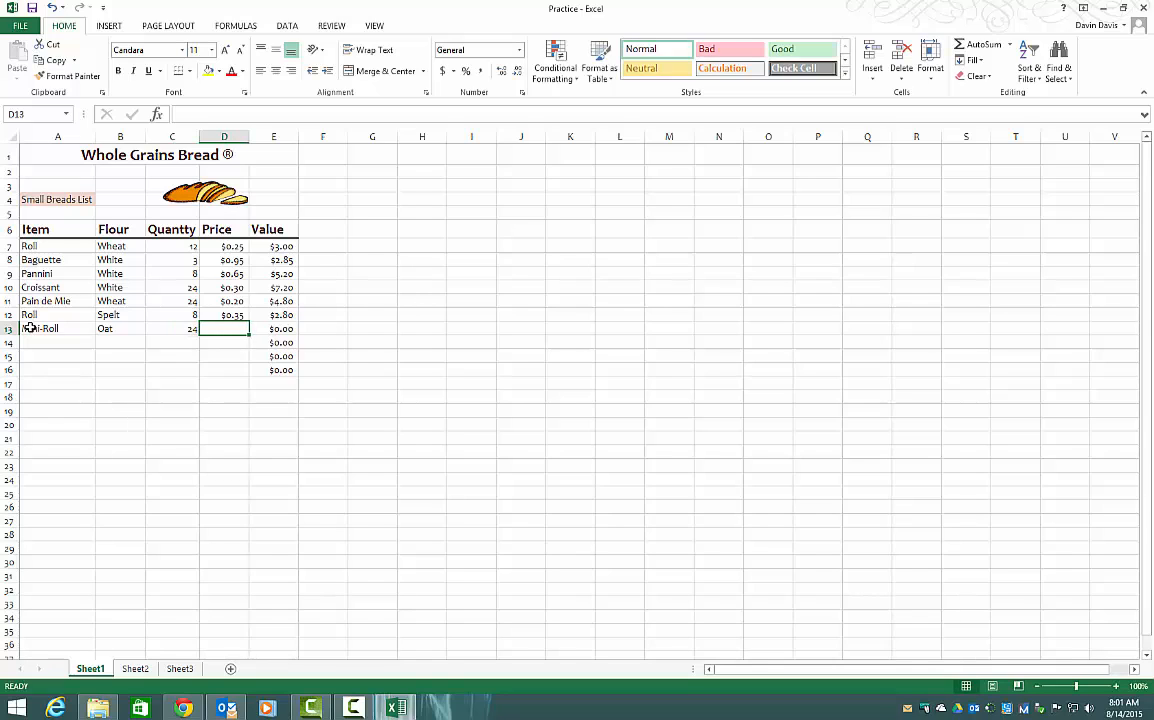
{"action": "type", "text": ".25"}
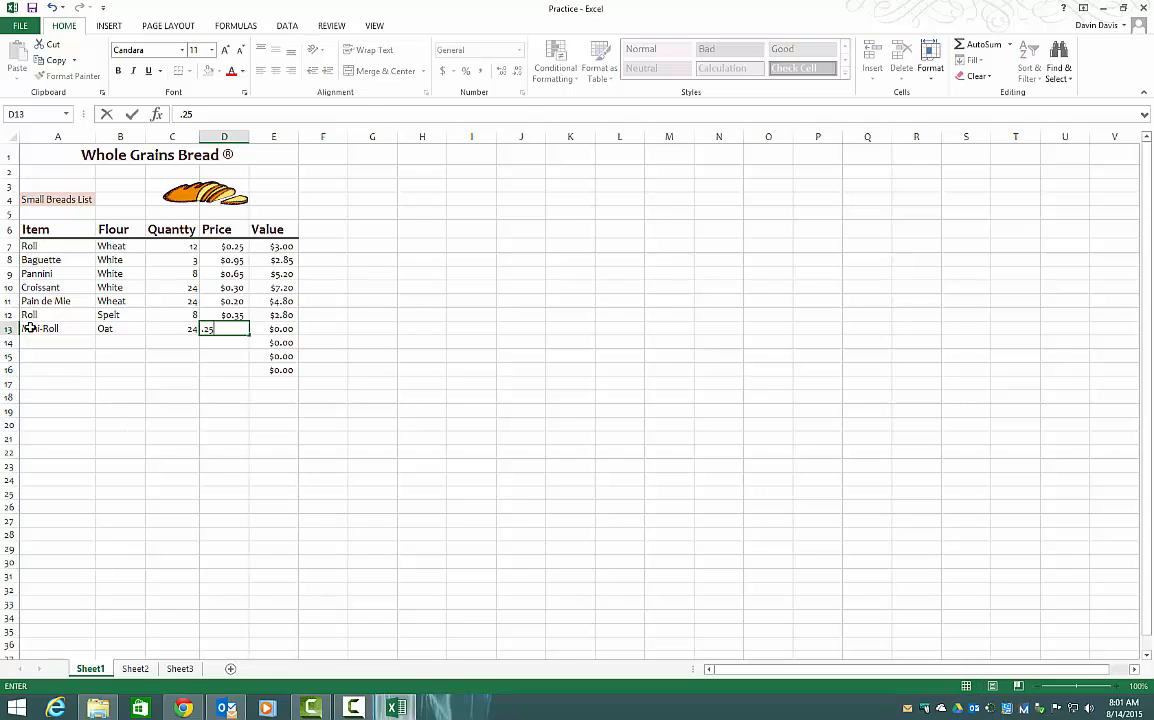
{"action": "key", "text": "Tab"}
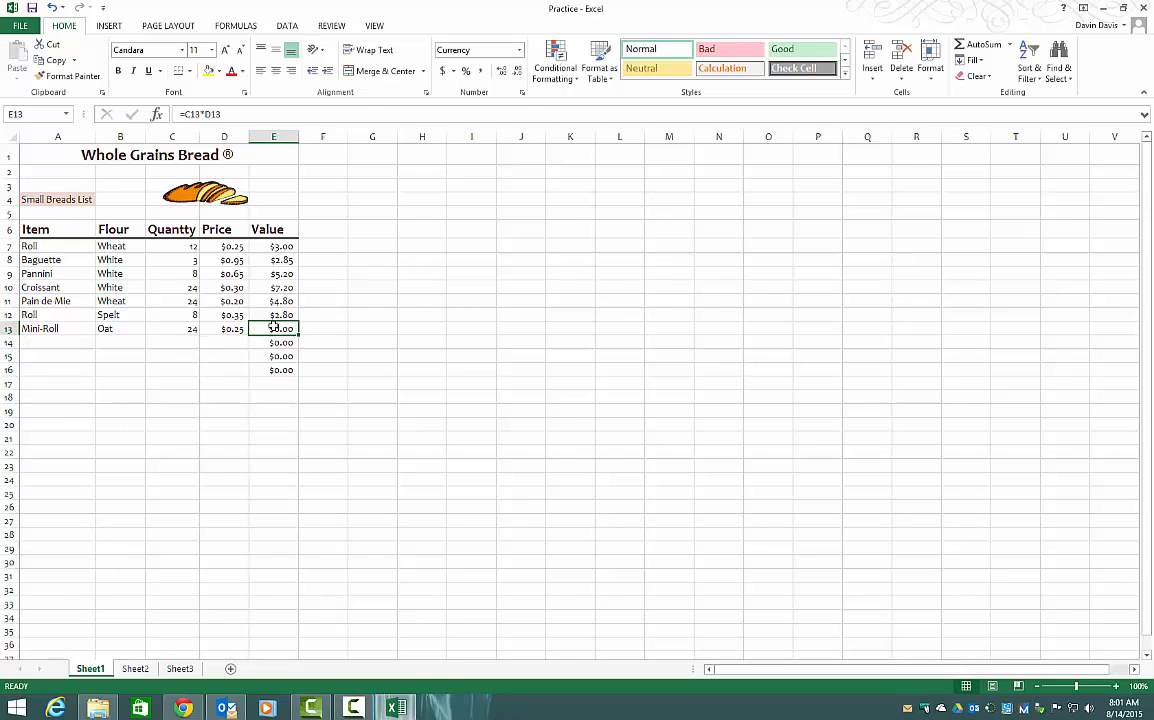
- Set the Mini-Roll's price to .2 and inspect the formula behind its value and the quantity it uses
{"action": "left_click", "coordinate": [227, 329]}
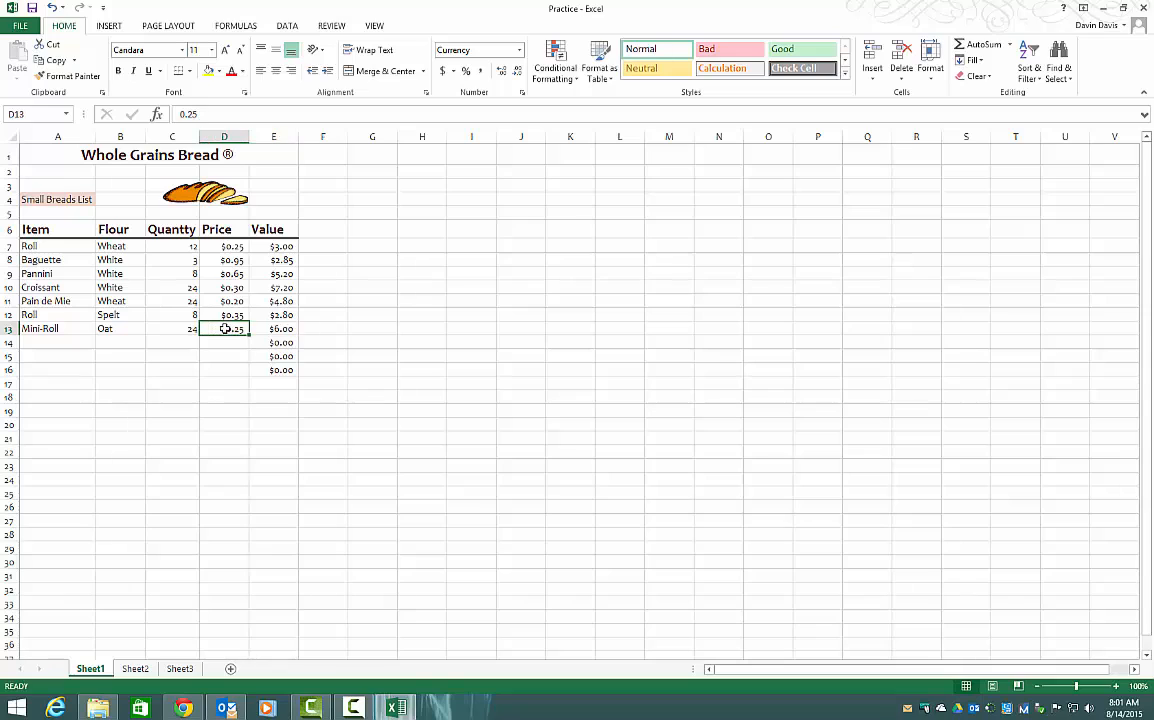
{"action": "type", "text": ".2"}
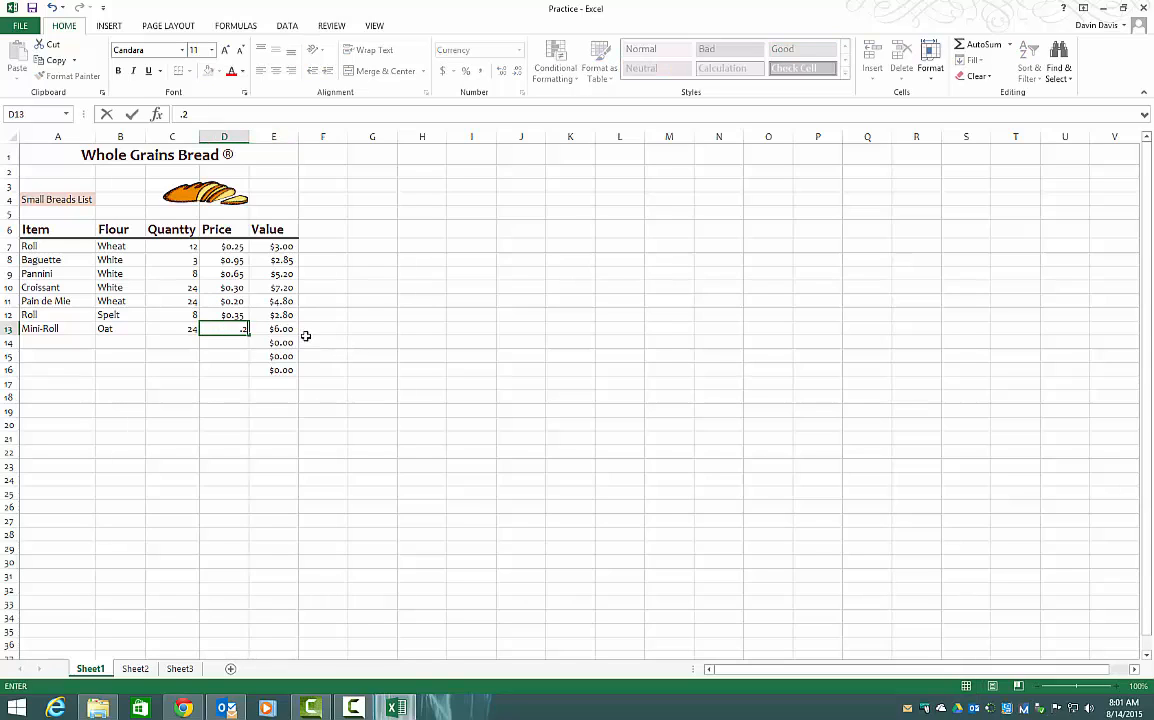
{"action": "key", "text": "Return"}
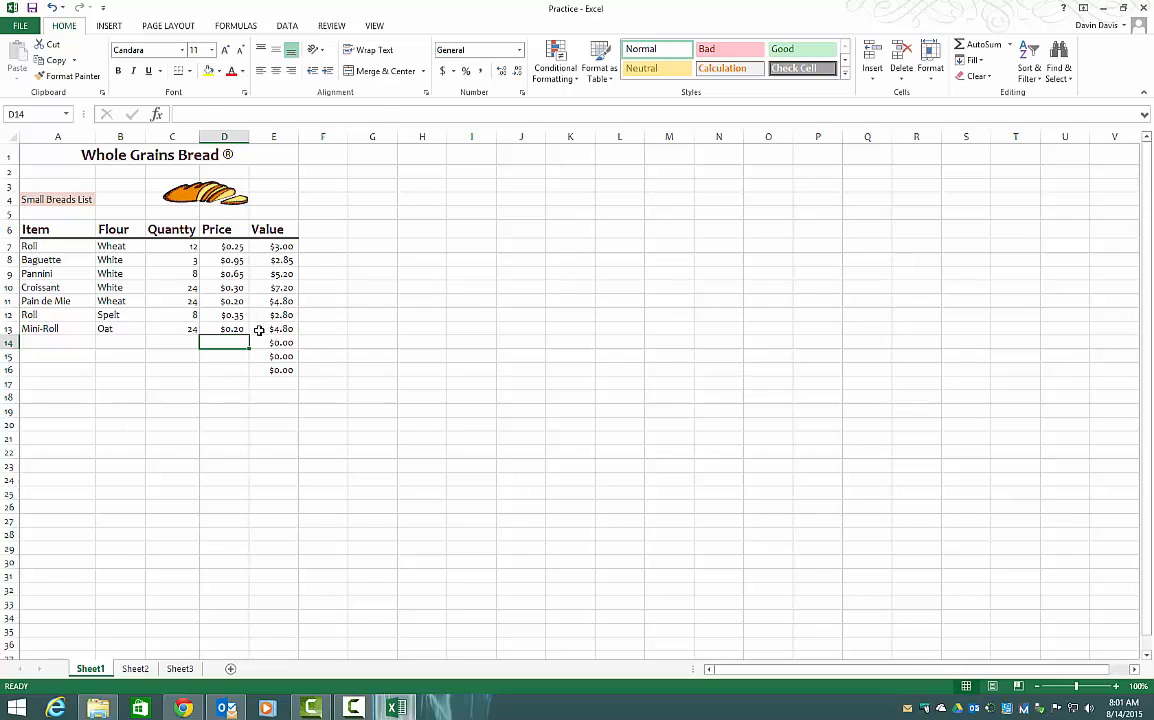
{"action": "left_click", "coordinate": [258, 330]}
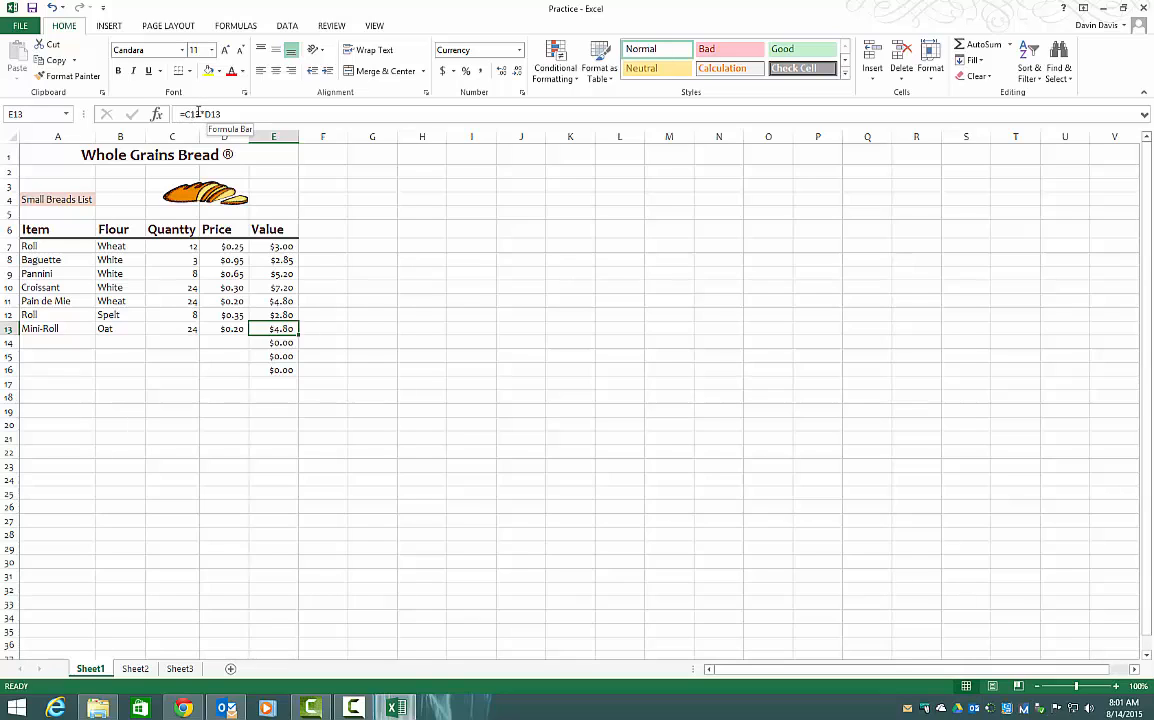
{"action": "left_click", "coordinate": [172, 329]}
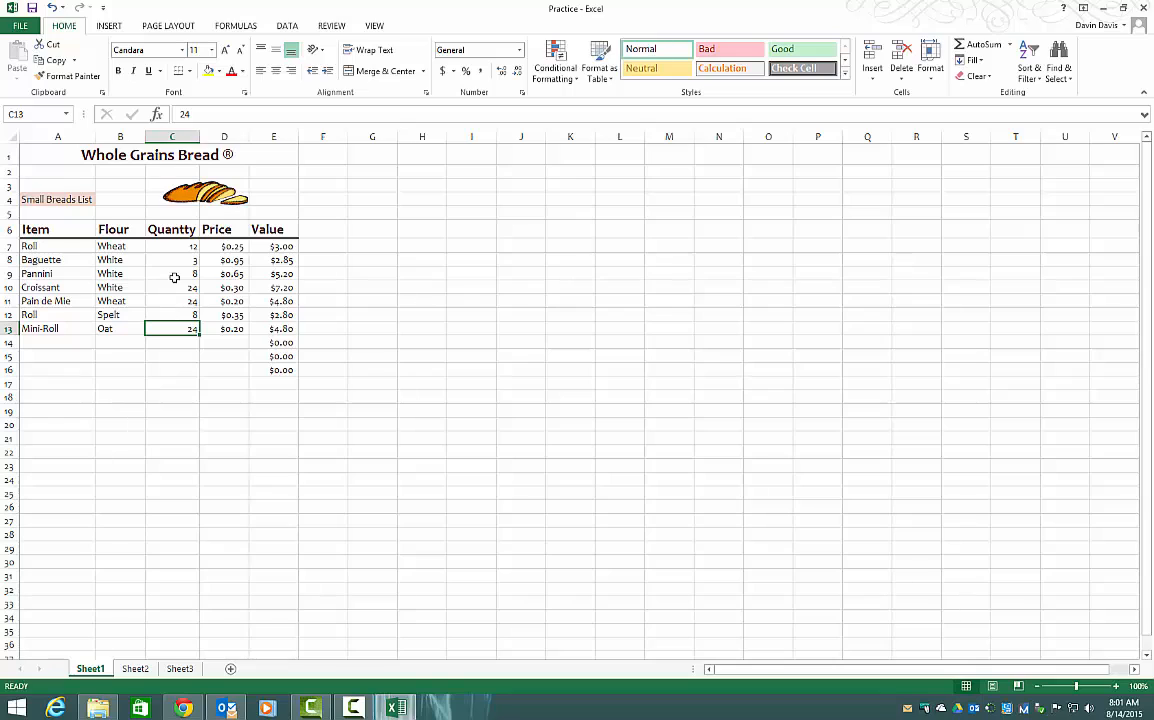
- Inspect the Mini-Roll's price in D13 and the formula behind its value in E13
{"action": "left_click", "coordinate": [225, 329]}
{"action": "left_click", "coordinate": [287, 330]}
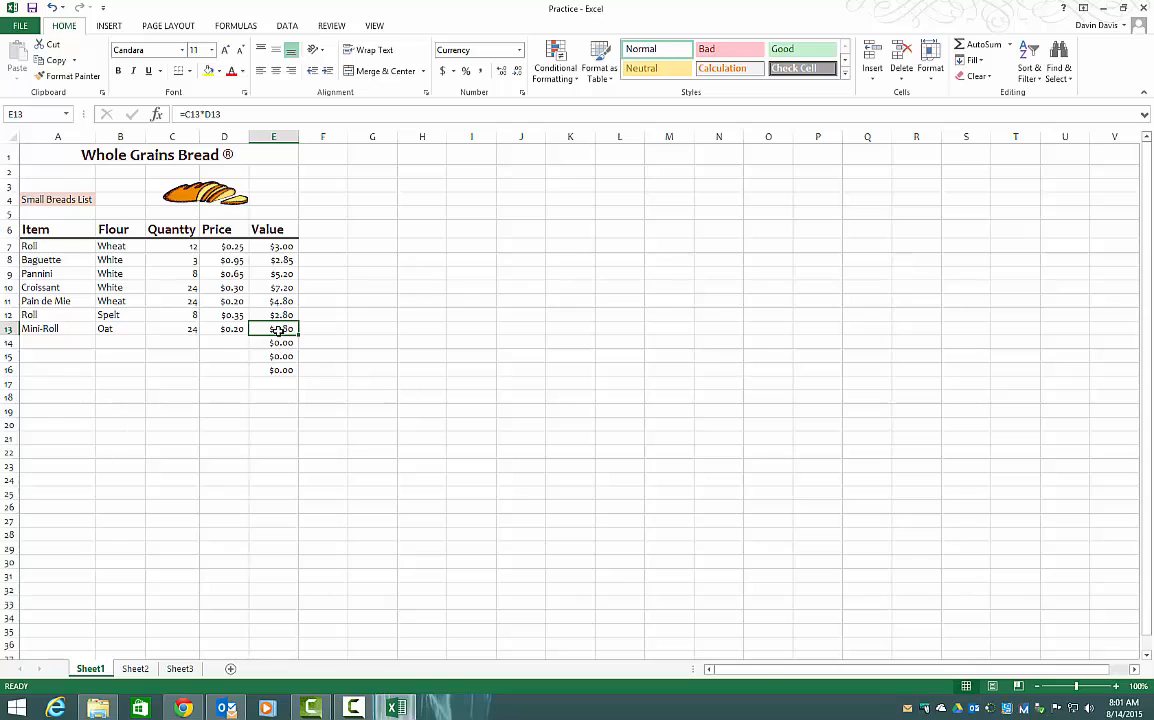
- Enter Croissant as the item in row 14 of the breads list
{"action": "left_click", "coordinate": [54, 314]}
{"action": "left_click", "coordinate": [45, 342]}
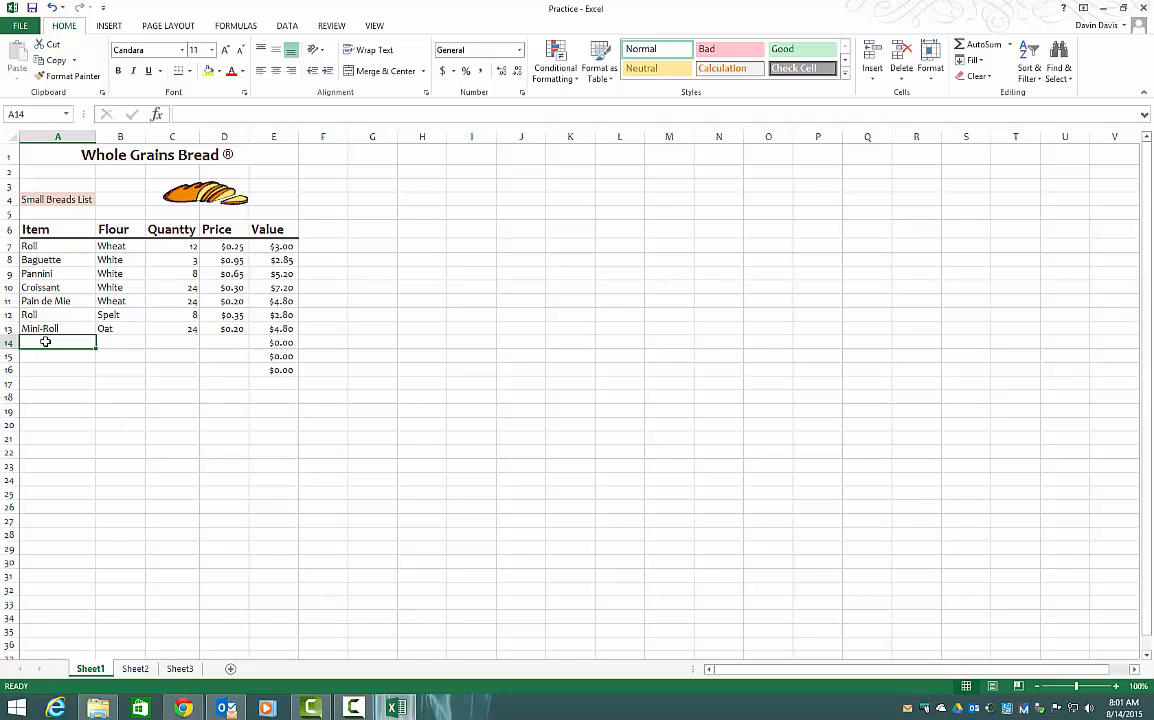
{"action": "type", "text": "Croissant"}
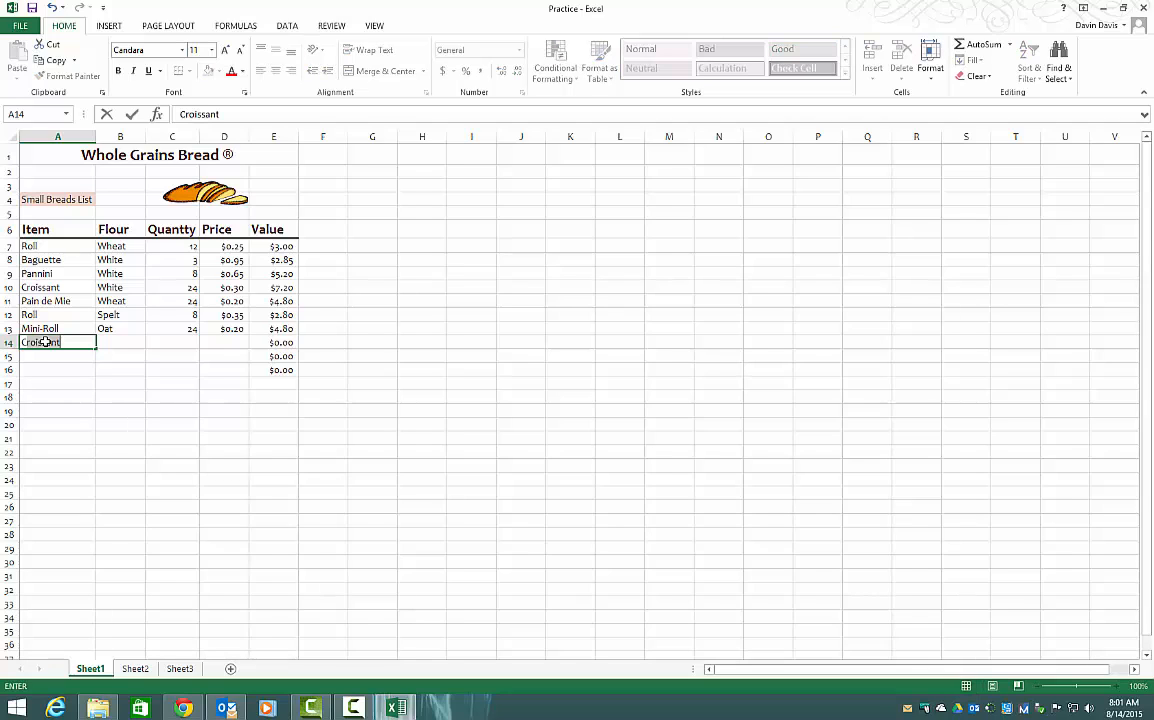
{"action": "key", "text": "Tab"}
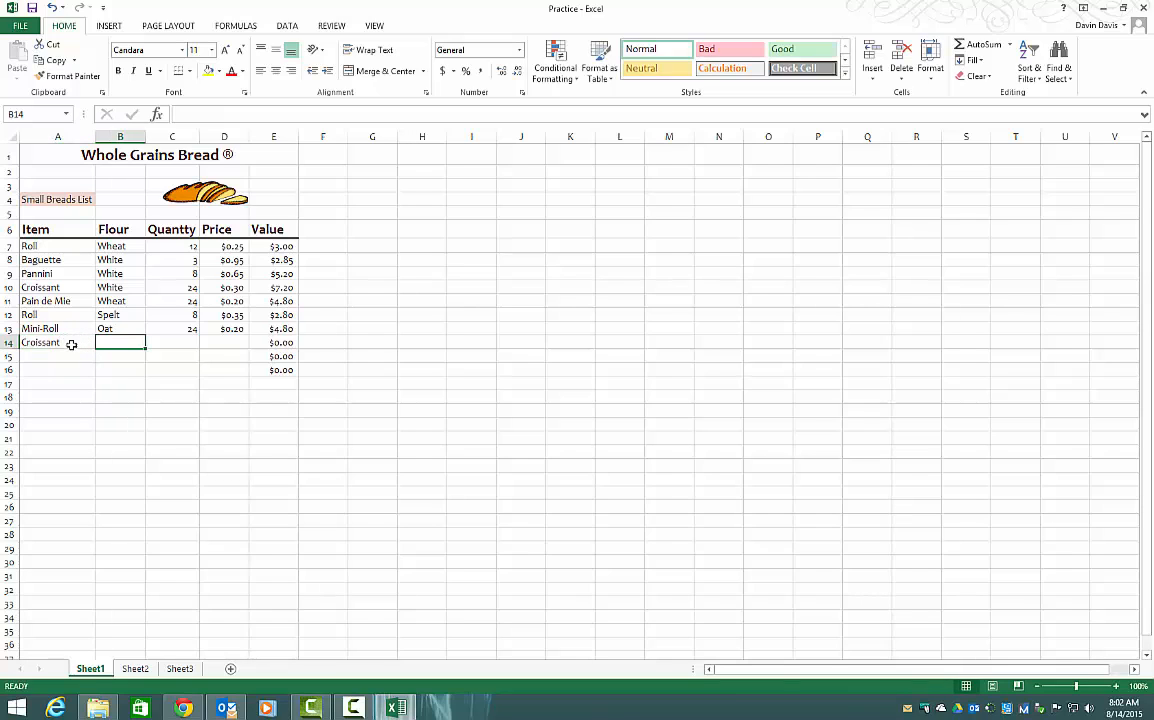
- Fill the flour cell in row 14 with Wheat, chosen from the list of existing column entries
{"action": "right_click", "coordinate": [114, 342]}
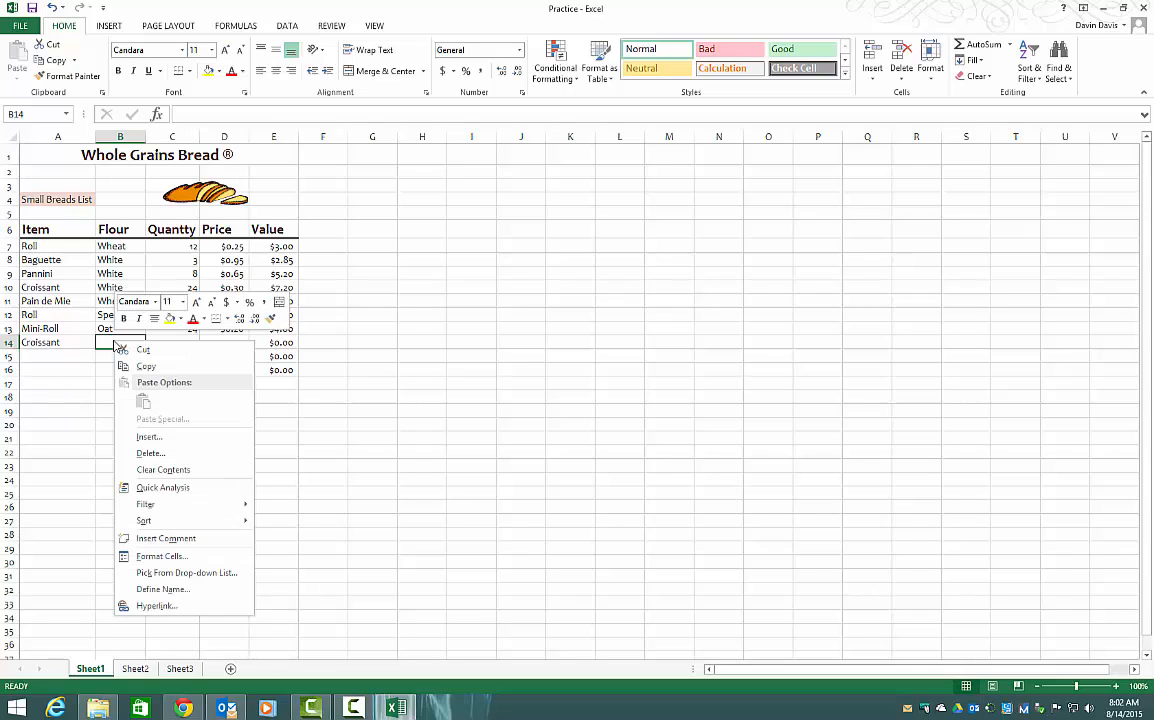
{"action": "key", "text": "Escape"}
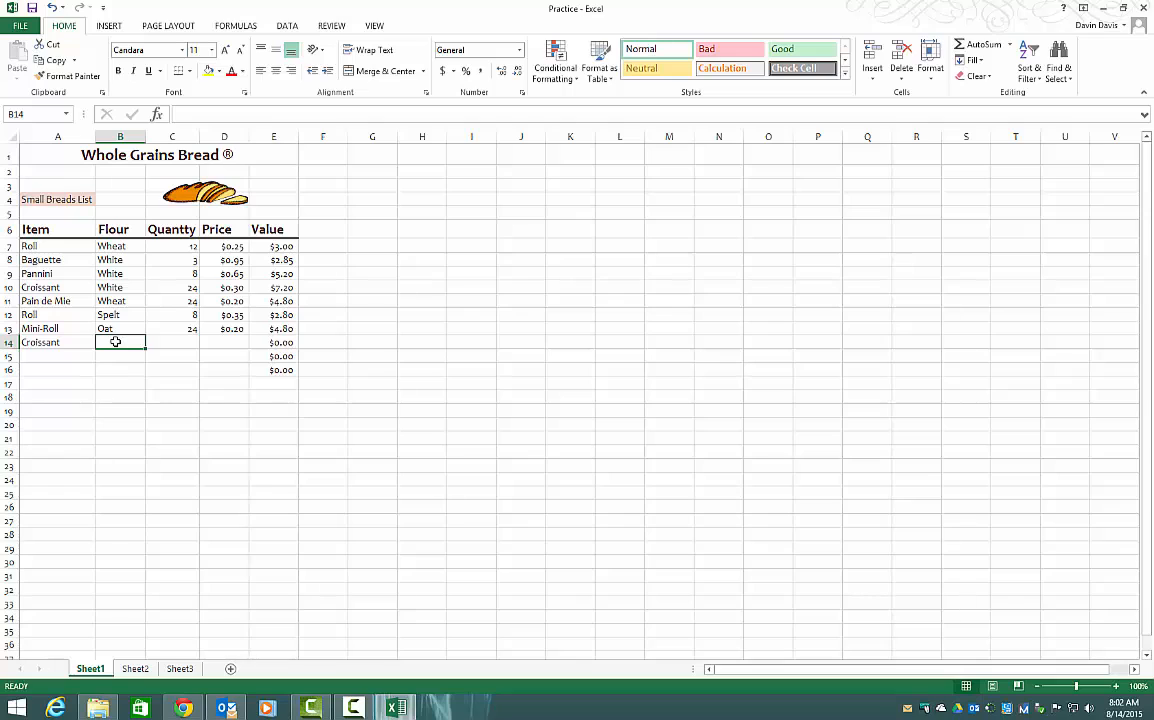
{"action": "right_click", "coordinate": [116, 342]}
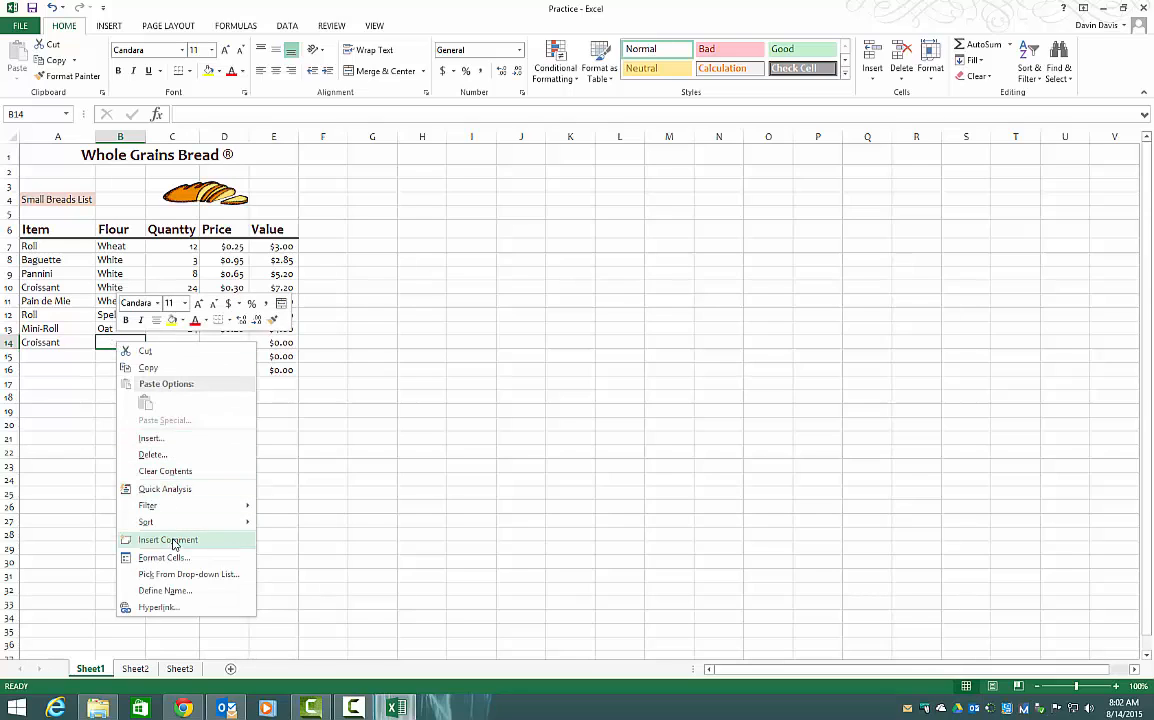
{"action": "left_click", "coordinate": [175, 575]}
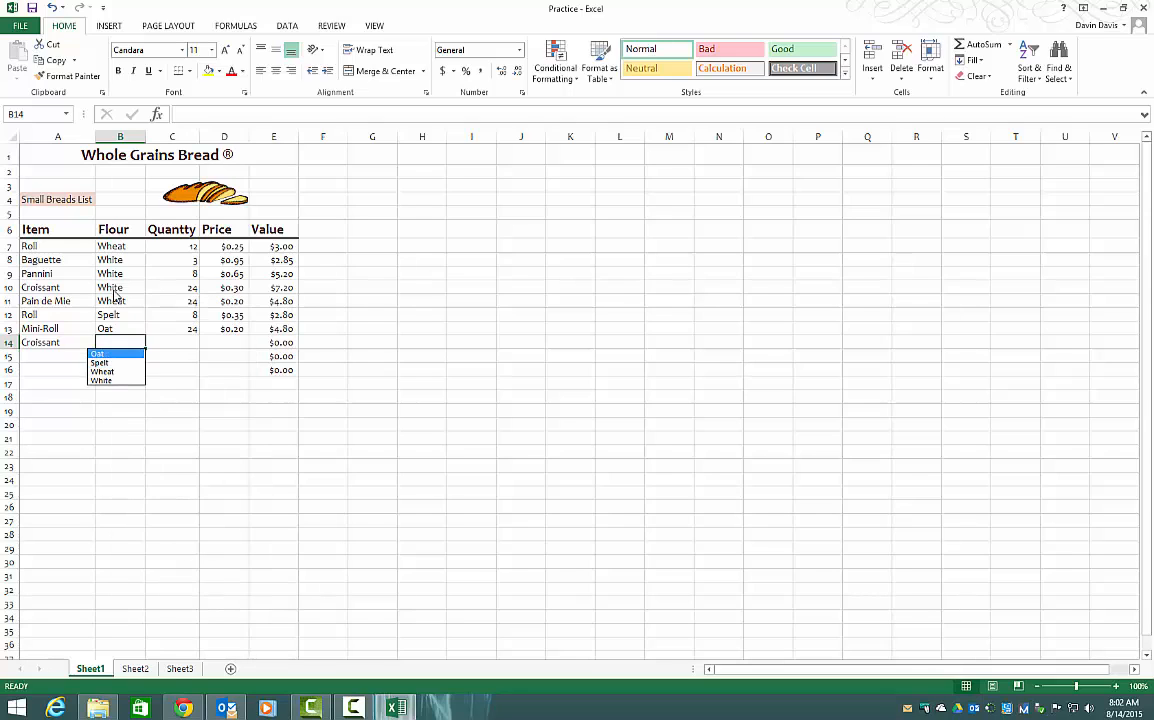
{"action": "left_click", "coordinate": [115, 372]}
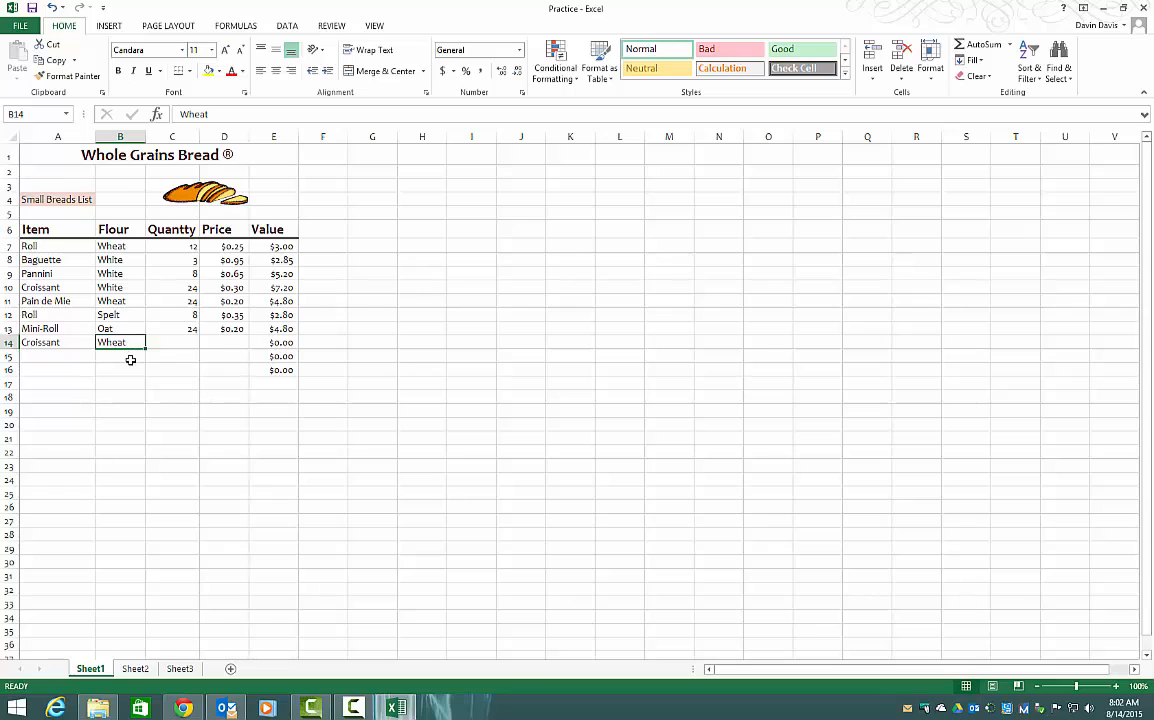
- Replace the flour of the row 14 Croissant with White
{"action": "key", "text": "Delete"}
{"action": "type", "text": "White"}
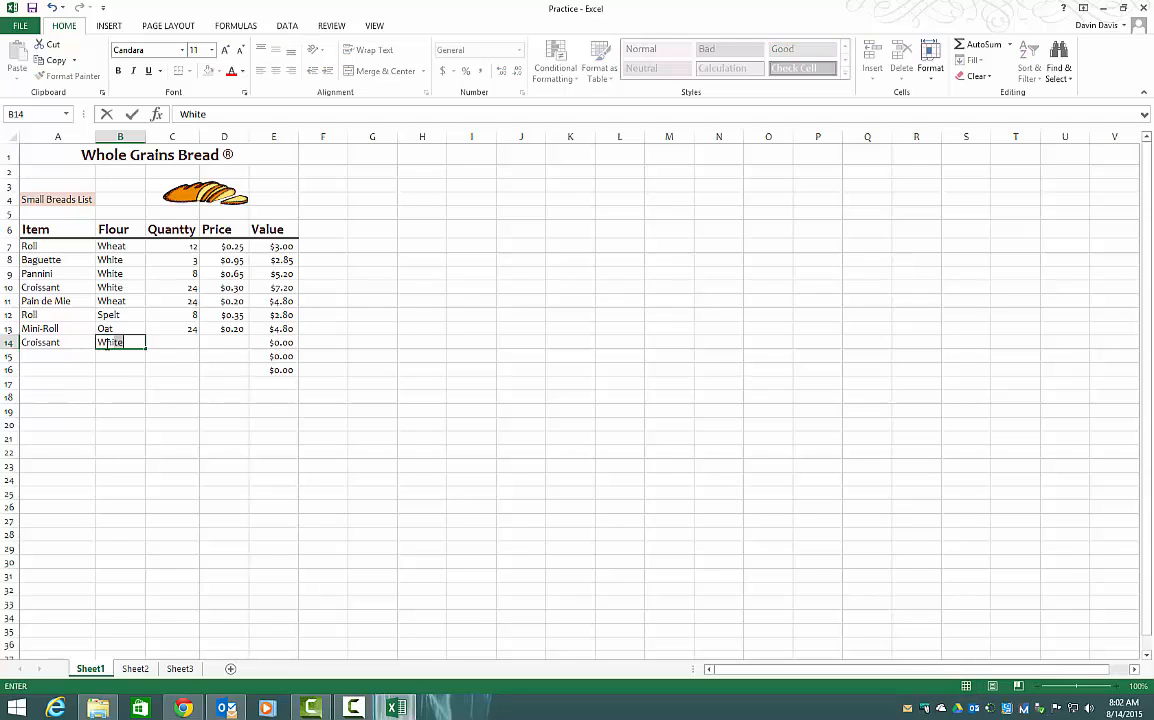
{"action": "key", "text": "Tab"}
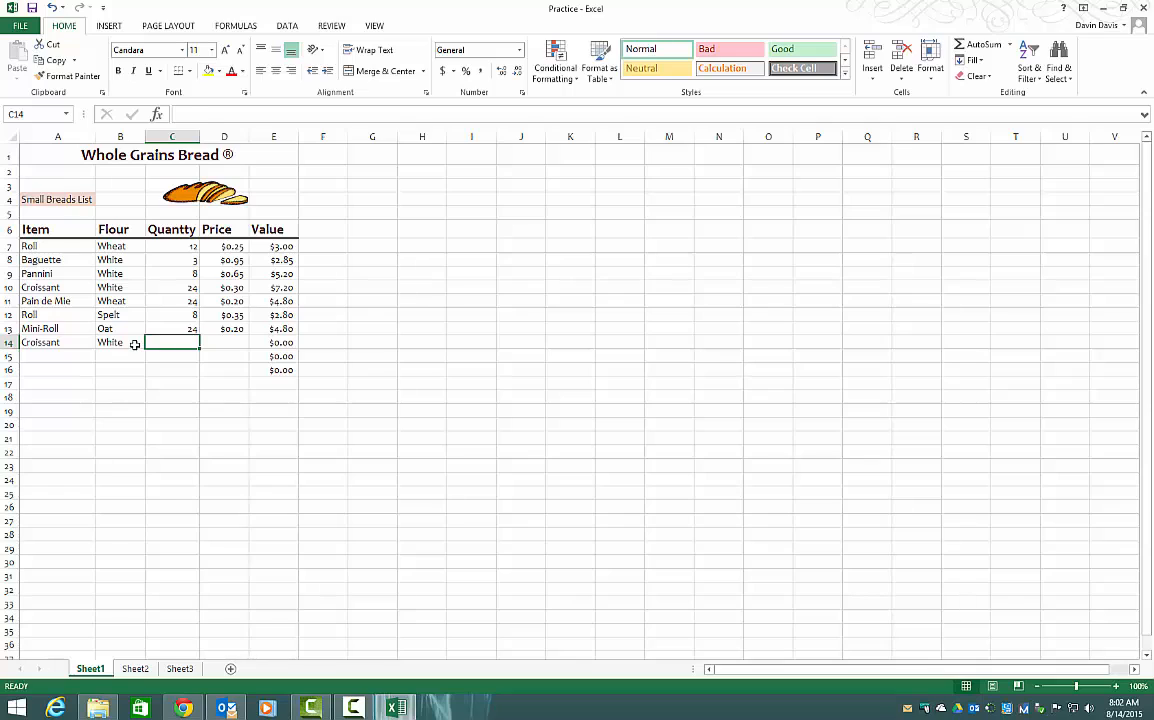
- Review the pick list of existing flour entries for cell B14 without choosing one
{"action": "right_click", "coordinate": [134, 344]}
{"action": "left_click", "coordinate": [212, 576]}
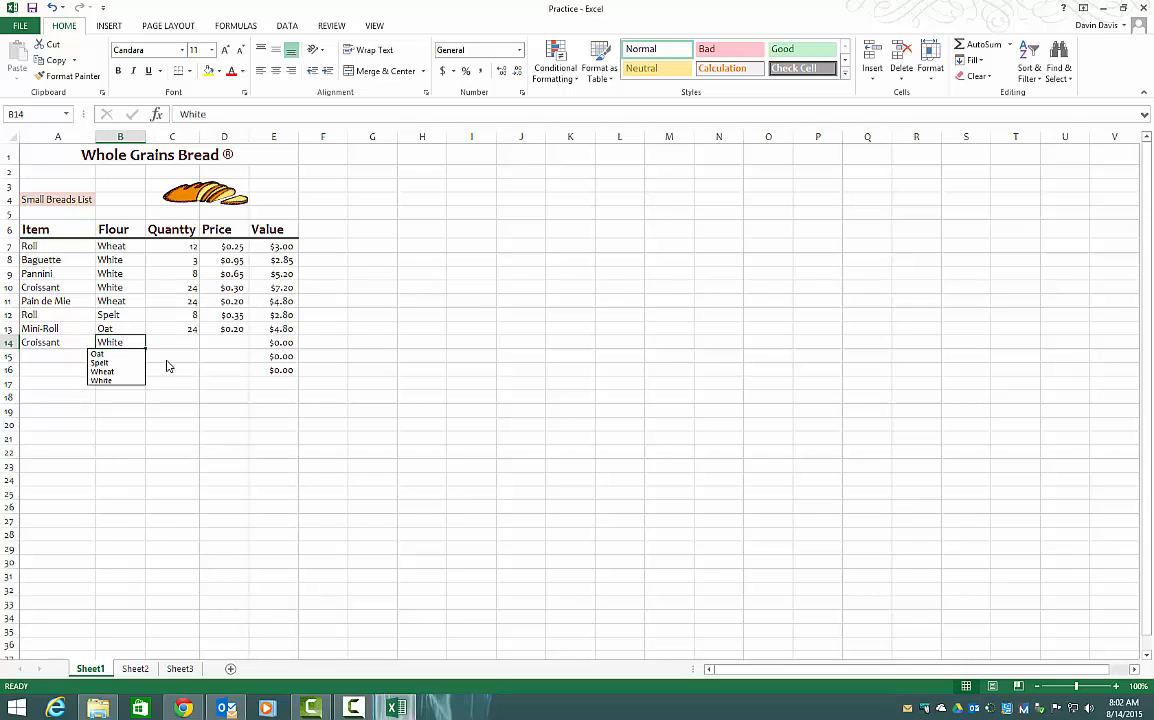
{"action": "left_click", "coordinate": [168, 342]}
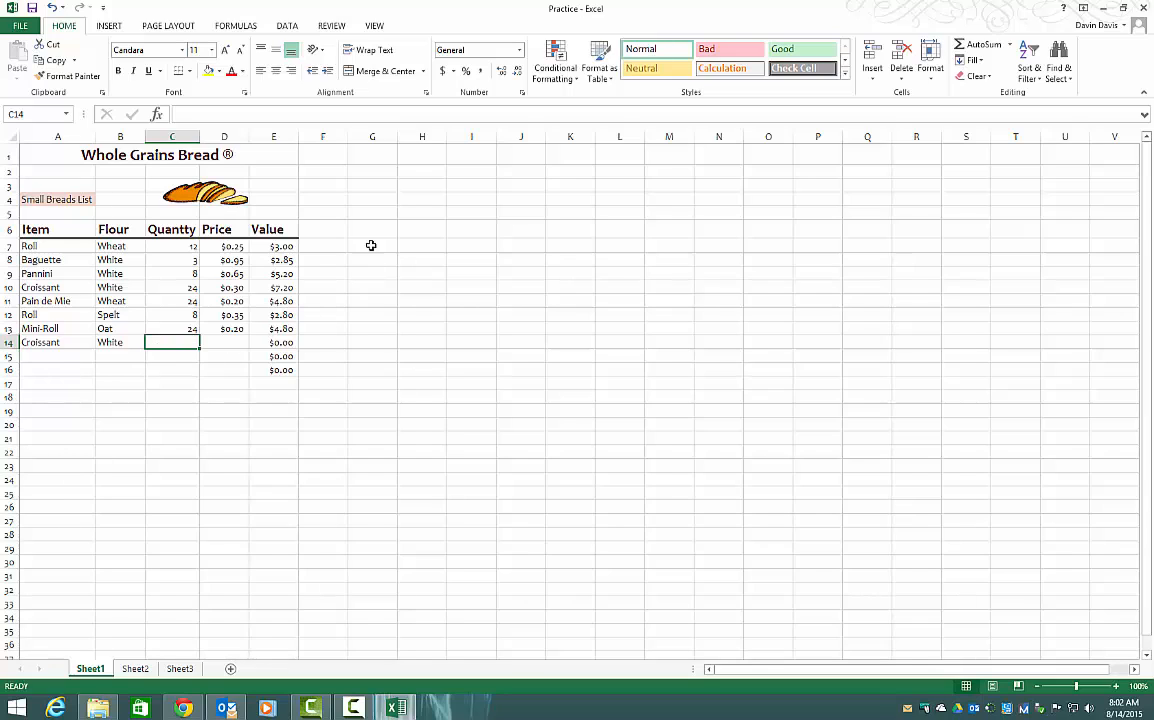
- Enter Café in cell G5, to the right of the breads list
{"action": "left_click", "coordinate": [365, 215]}
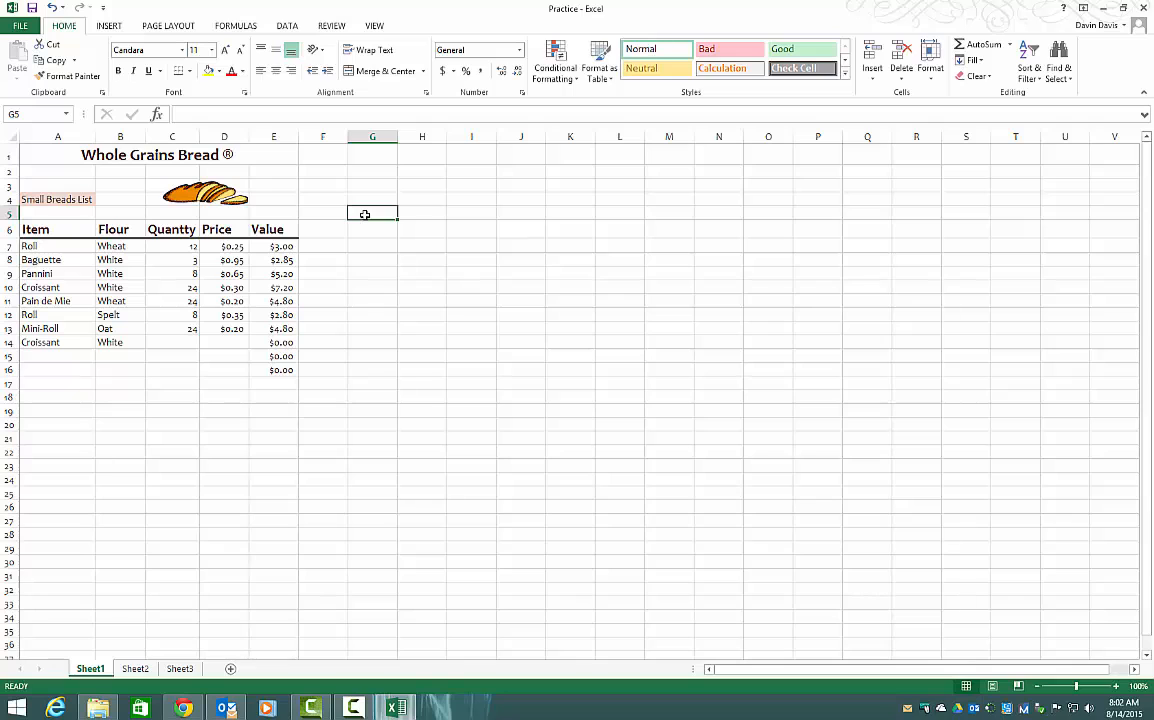
{"action": "type", "text": "Café"}
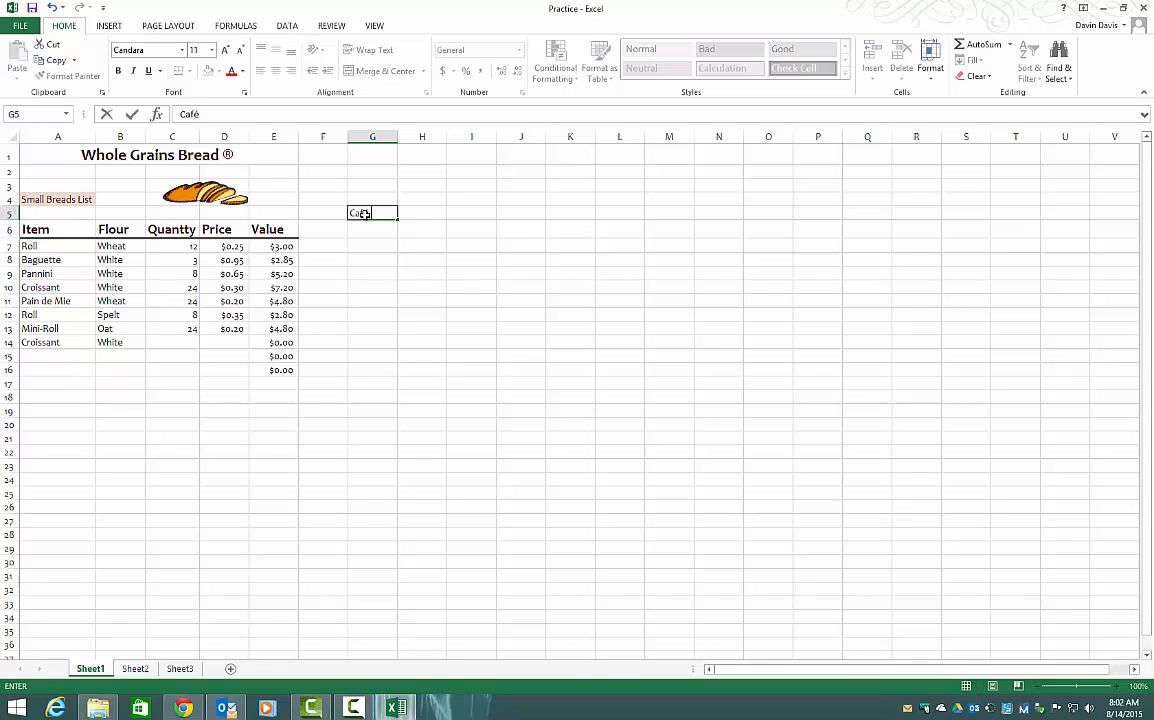
{"action": "scroll", "coordinate": [375, 190], "scroll_direction": "down", "scroll_amount": 1}
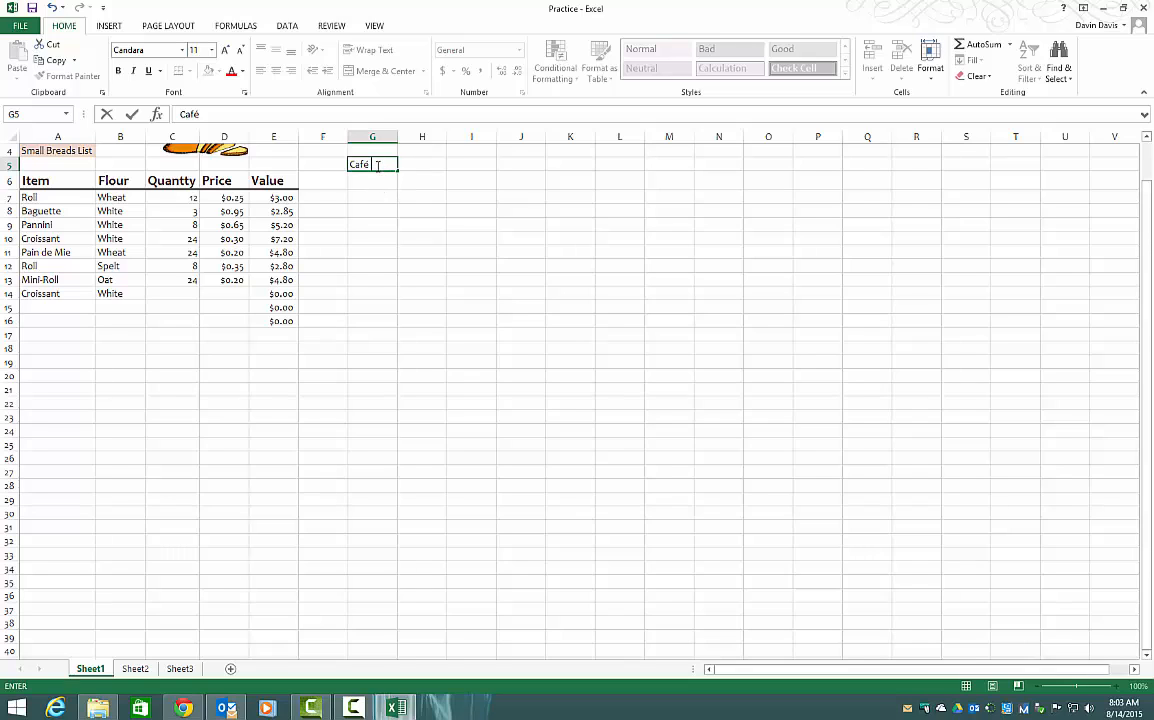
- Enter Café in cell G7 and the misspelling "teh" in G8 to try out AutoCorrect
{"action": "left_click", "coordinate": [380, 196]}
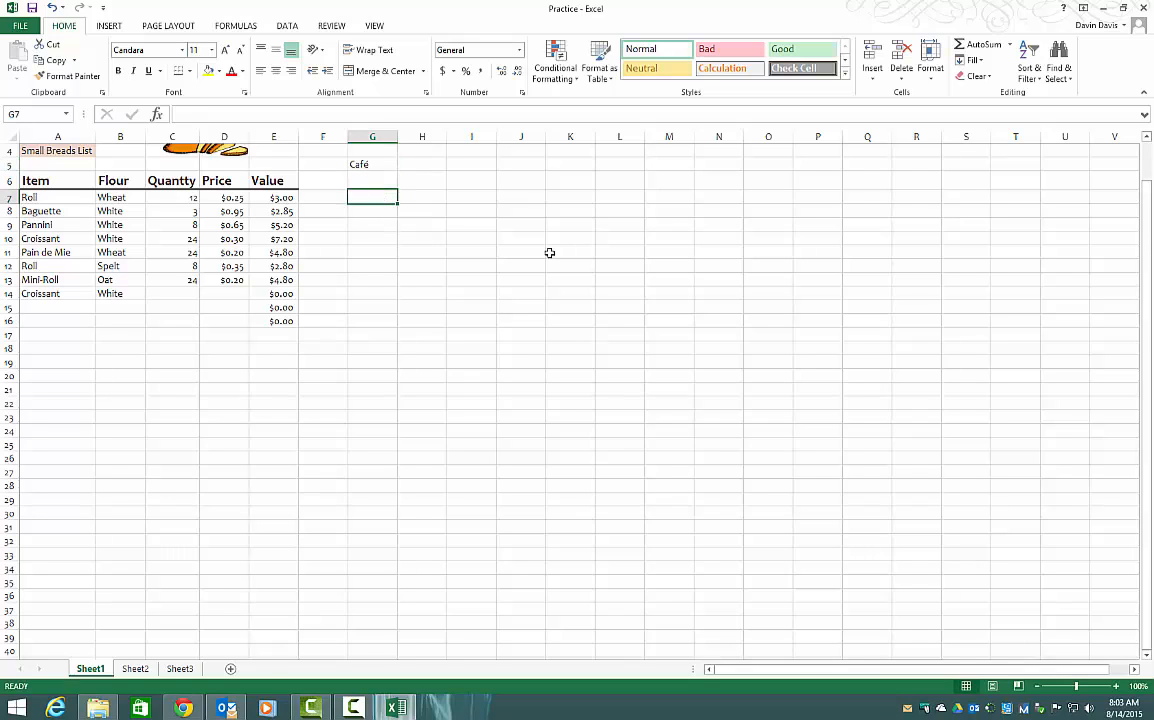
{"action": "type", "text": "Cafte"}
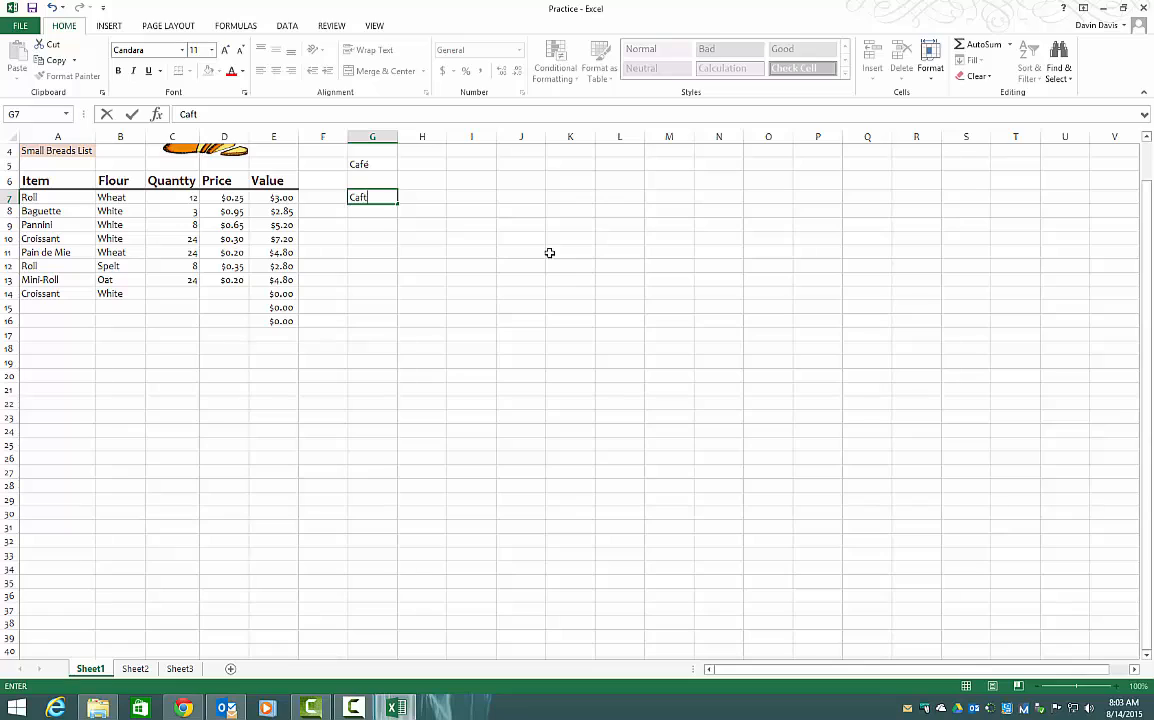
{"action": "key", "text": "BackSpace"}
{"action": "key", "text": "BackSpace"}
{"action": "type", "text": "é"}
{"action": "key", "text": "Return"}
{"action": "type", "text": "teh"}
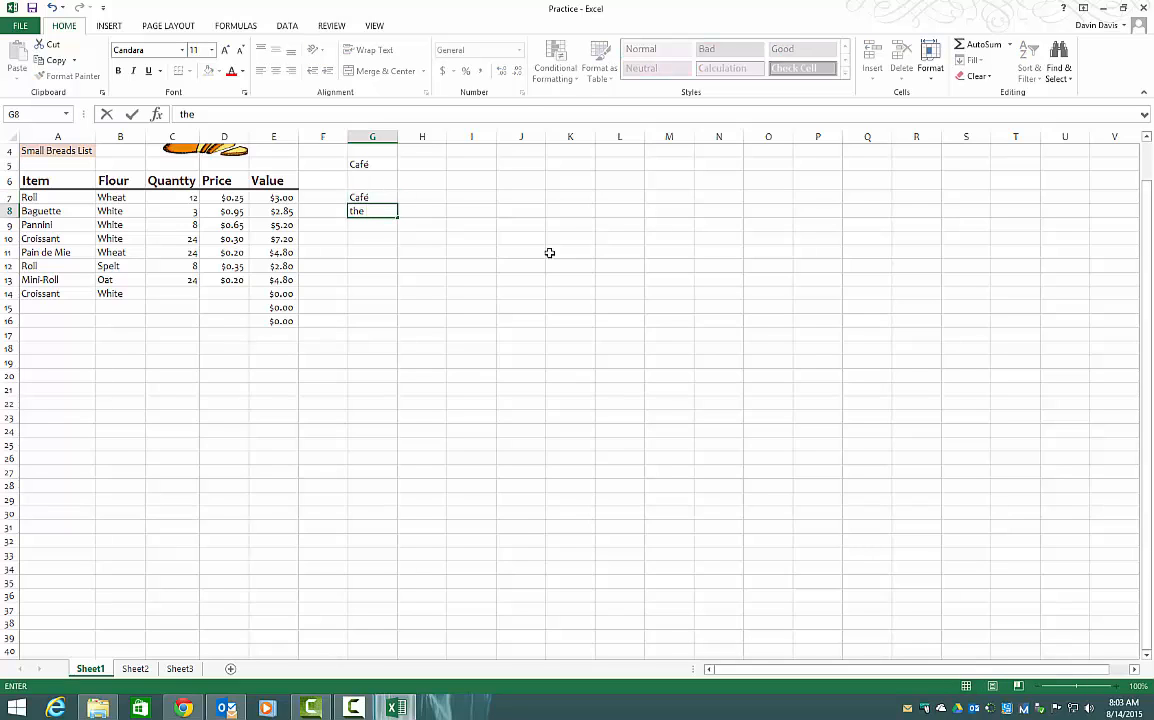
{"action": "key", "text": "Return"}
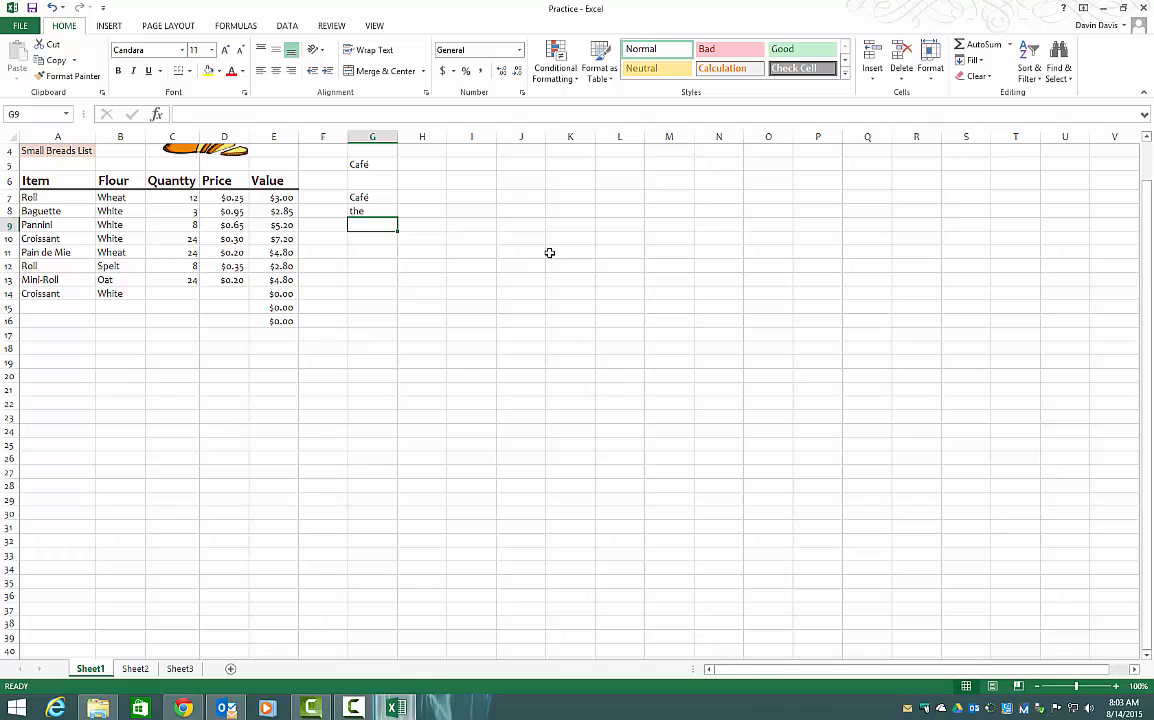
- Add the Spelling command to the Quick Access Toolbar
{"action": "scroll", "coordinate": [466, 145], "scroll_direction": "up", "scroll_amount": 1}
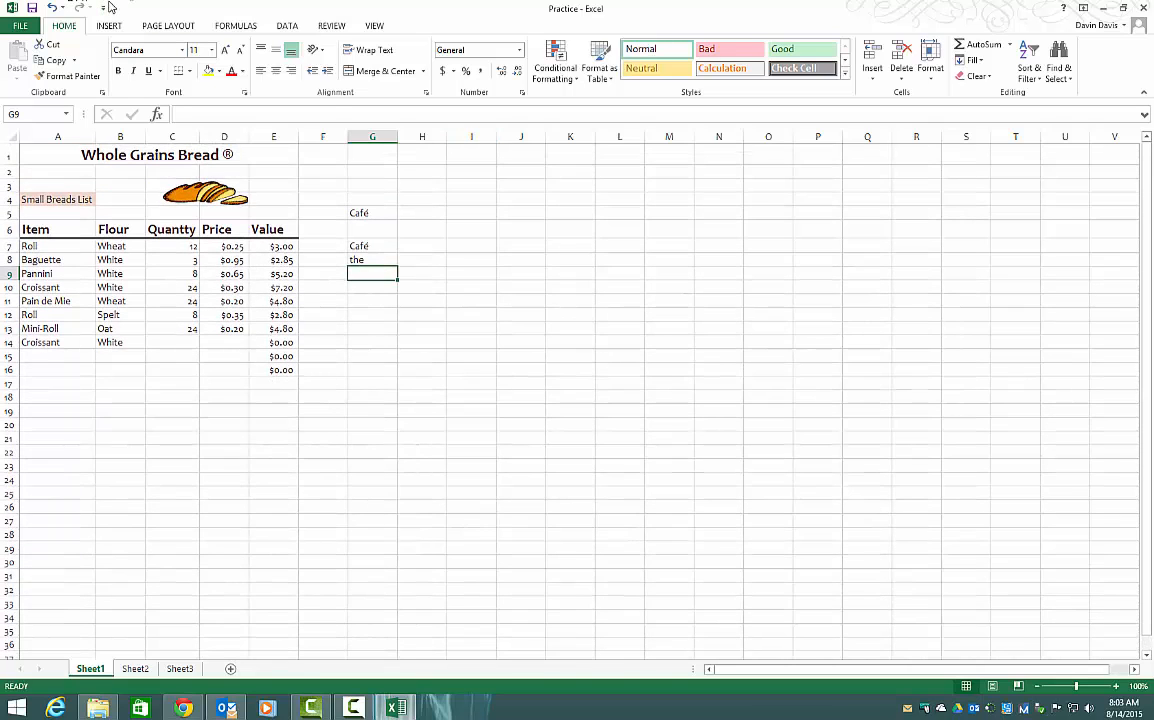
{"action": "left_click", "coordinate": [103, 9]}
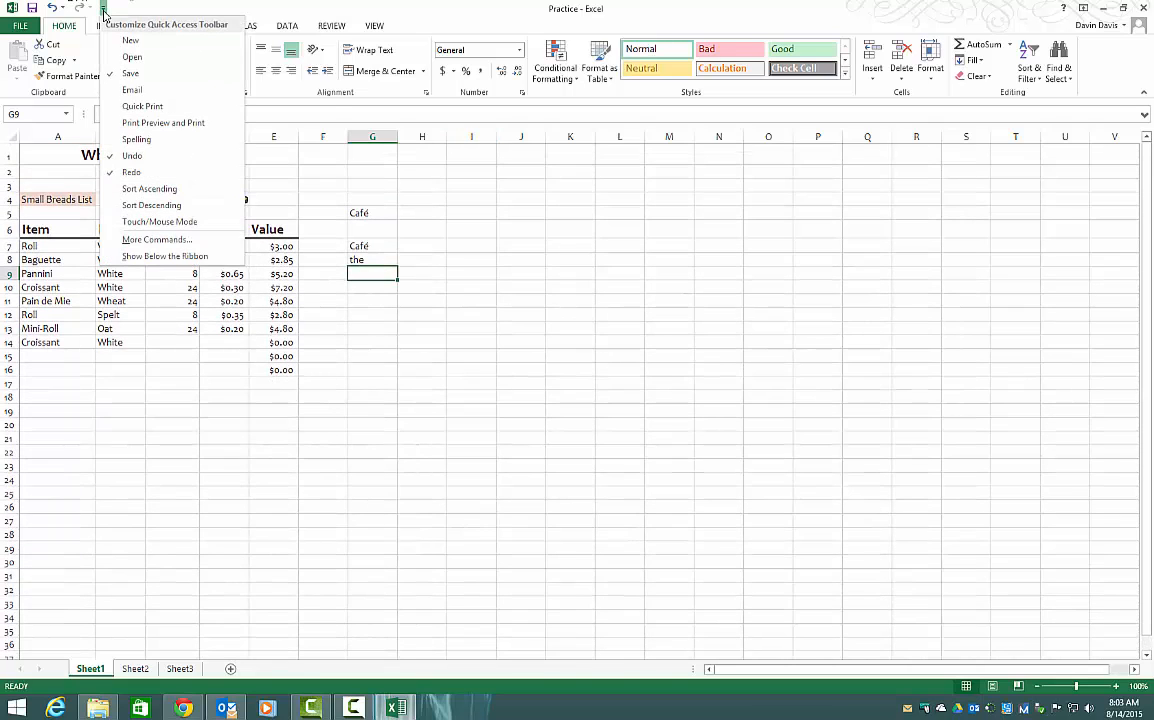
{"action": "left_click", "coordinate": [108, 10]}
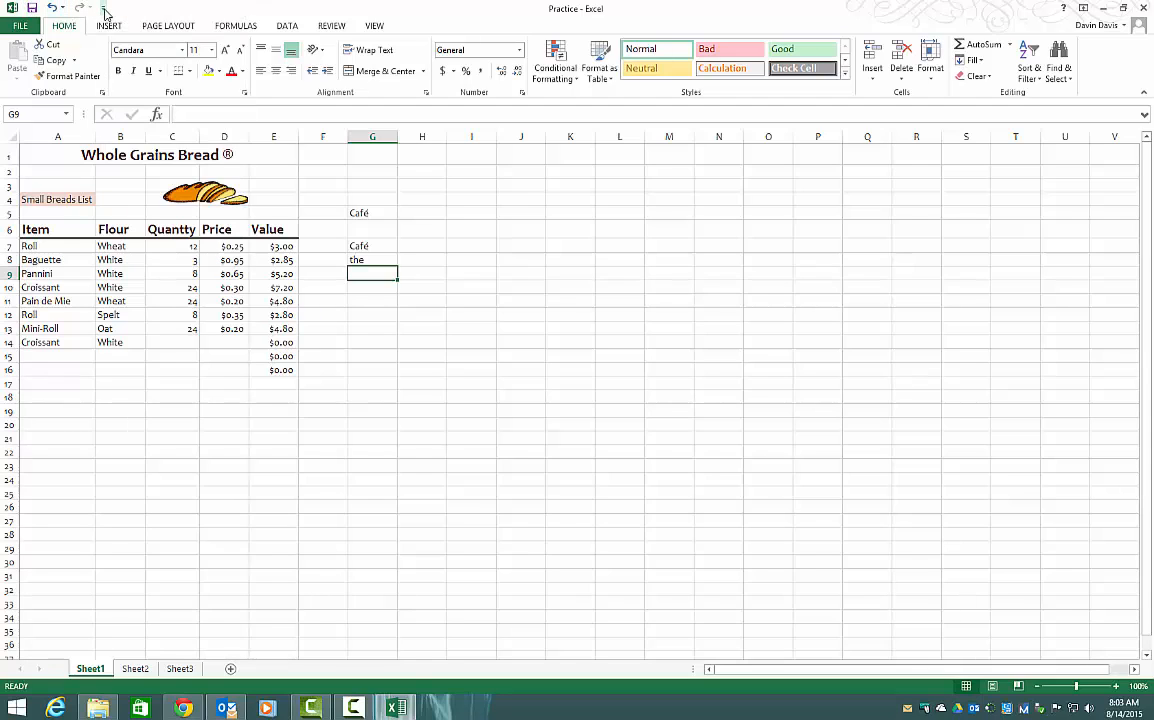
{"action": "left_click", "coordinate": [104, 12]}
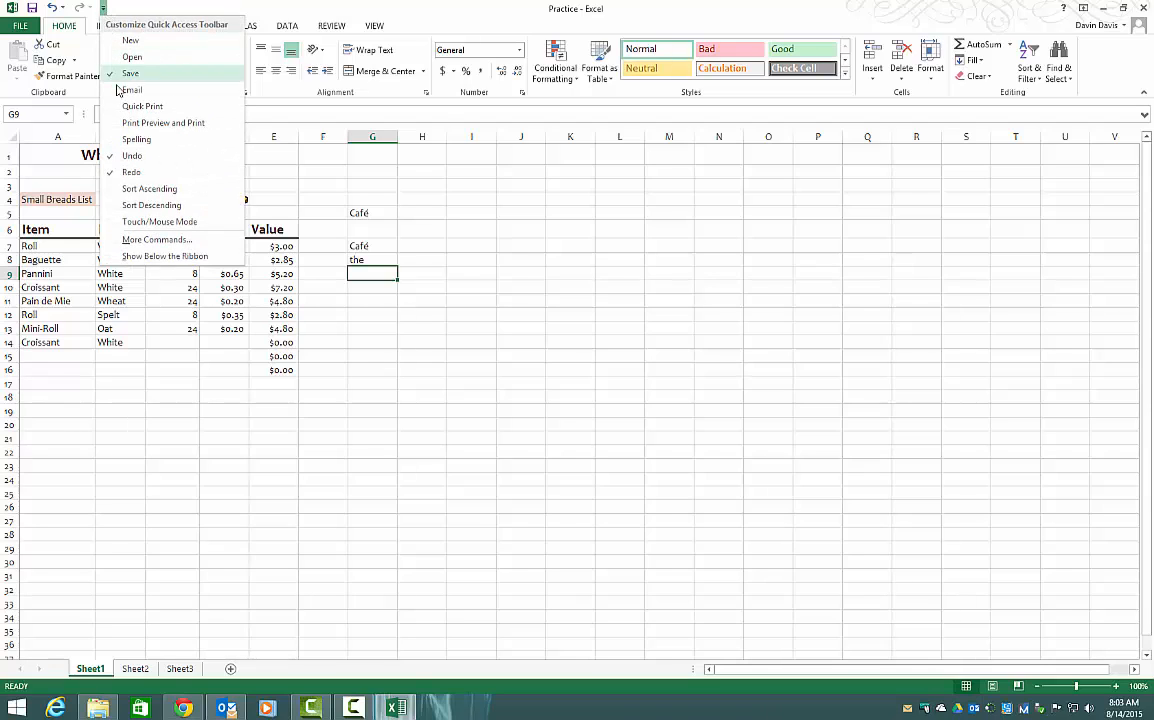
{"action": "left_click", "coordinate": [136, 139]}
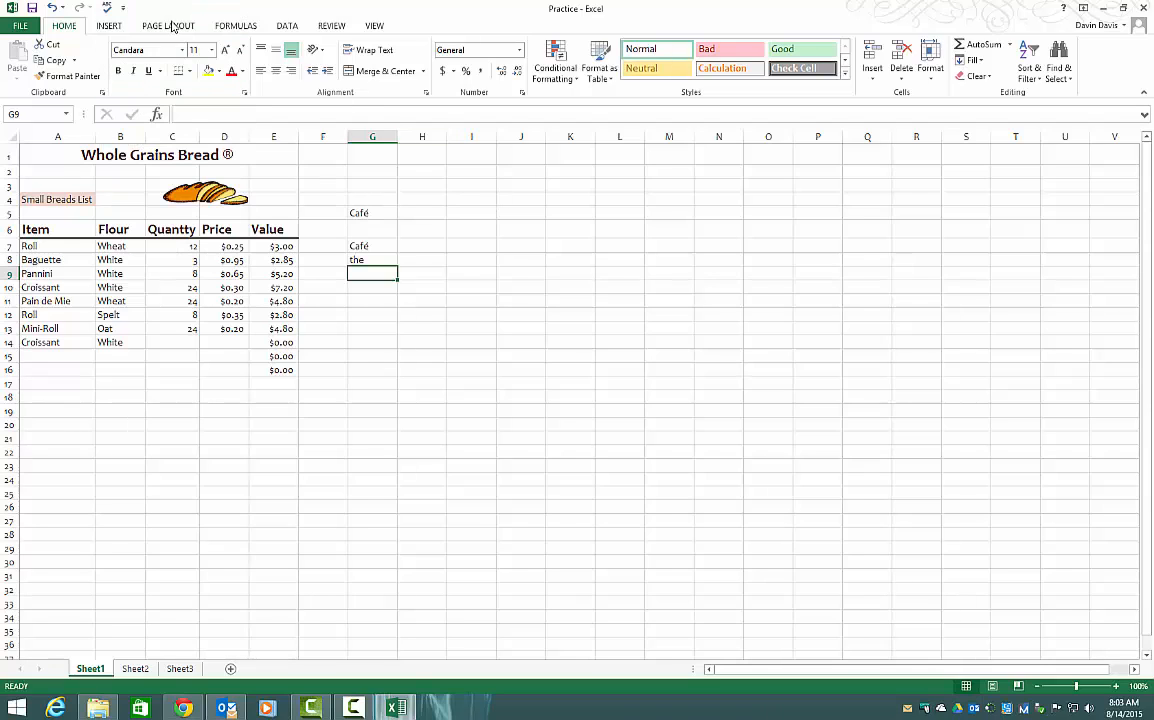
- Spell-check the sheet, continuing from its beginning, and correct Quantty to Quantity and Pannini to Panini
{"action": "left_click", "coordinate": [105, 7]}
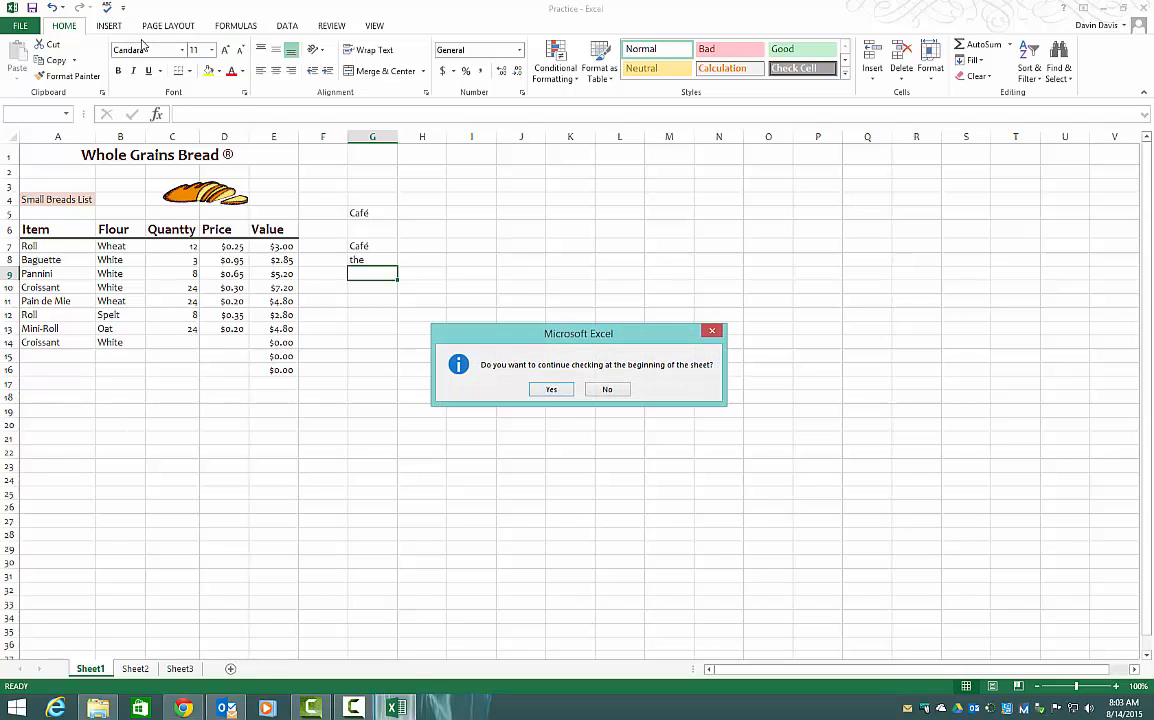
{"action": "left_click", "coordinate": [551, 389]}
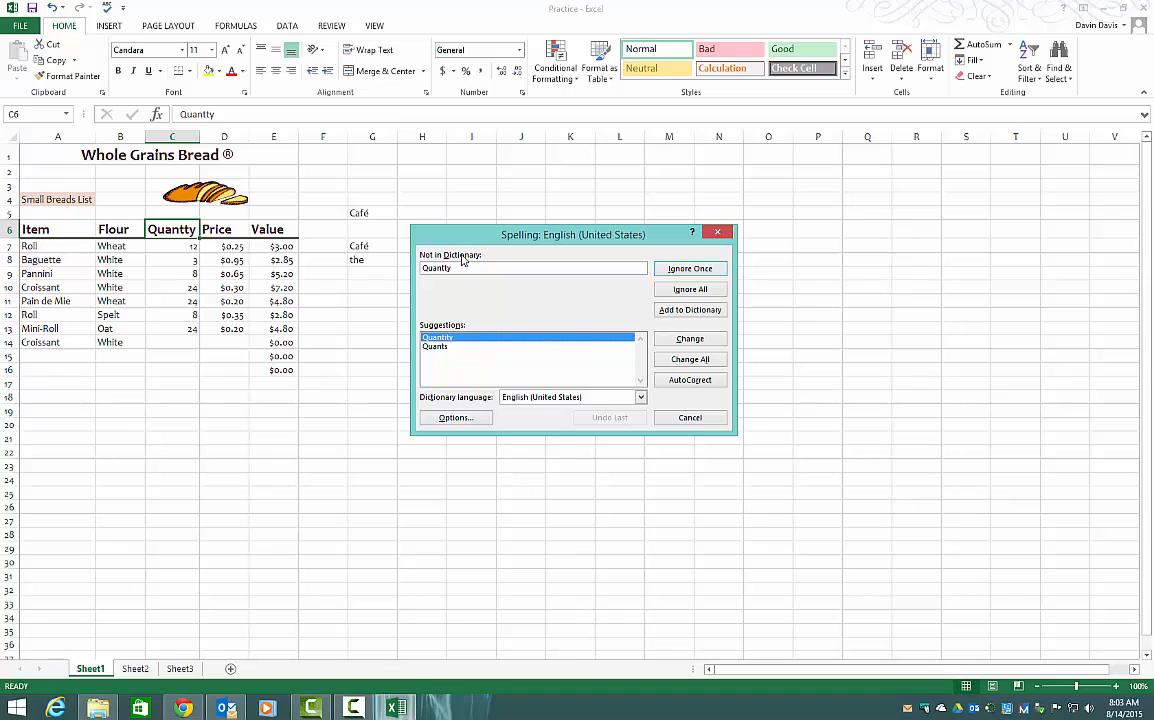
{"action": "left_click", "coordinate": [694, 342]}
{"action": "left_click", "coordinate": [692, 340]}
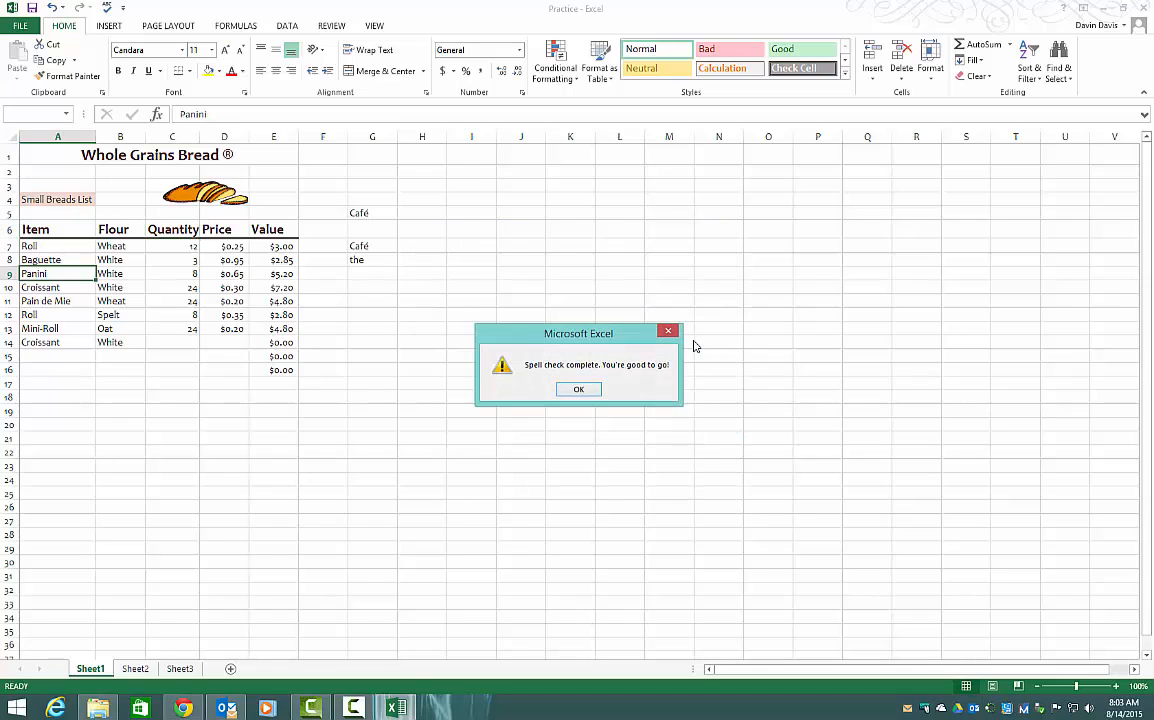
{"action": "left_click", "coordinate": [586, 391]}
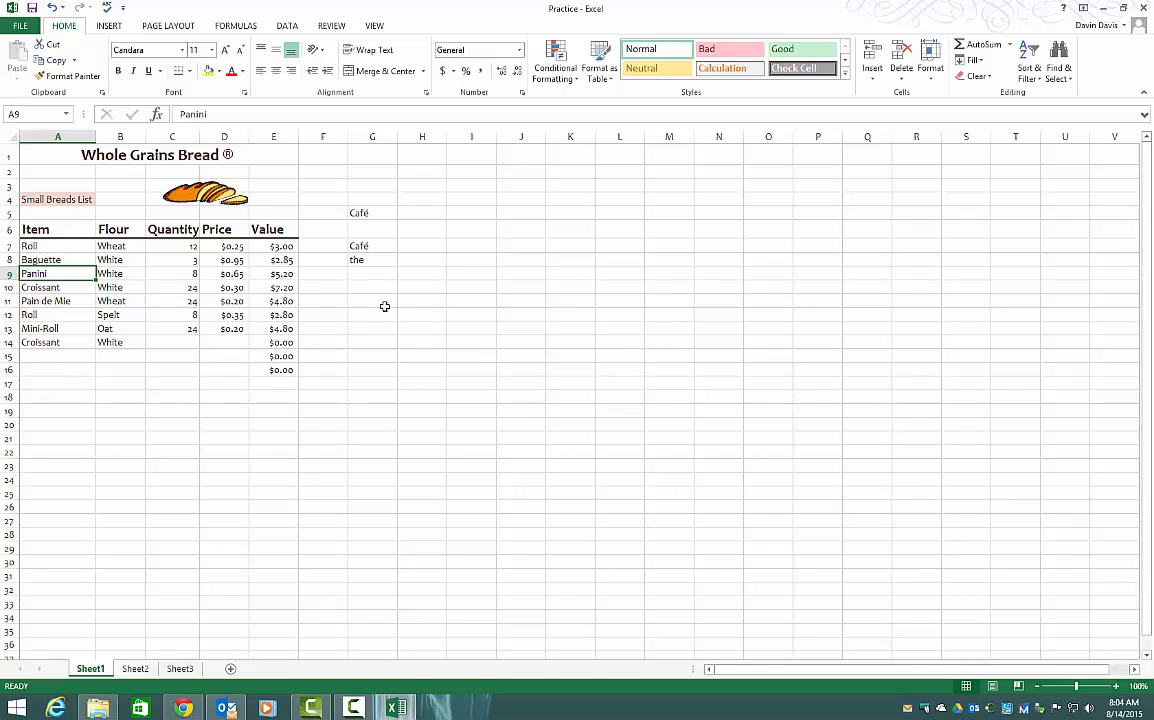